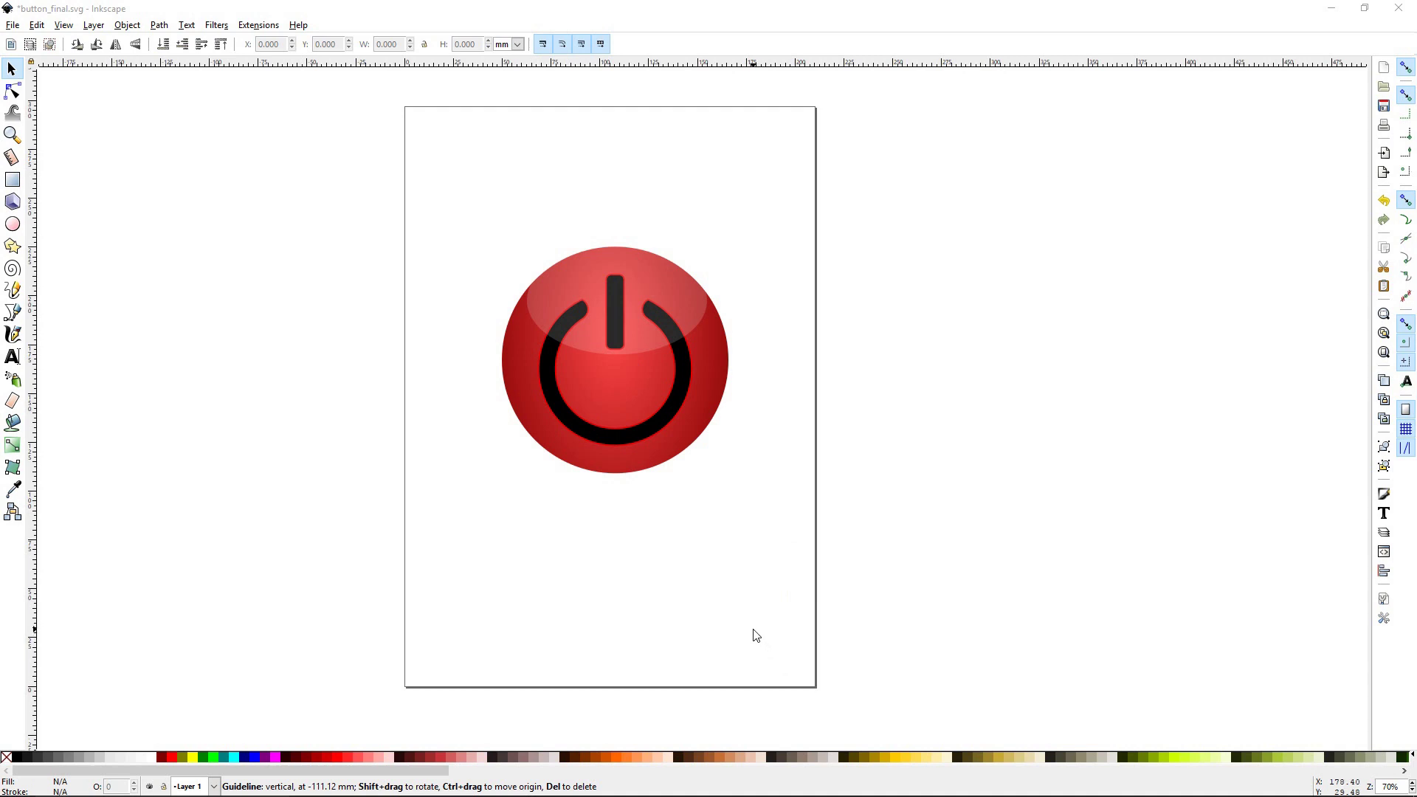
Minimize the button_final window and File Explorer to reveal the blank New document 1
left_click(1331, 8)
left_click(1088, 104)
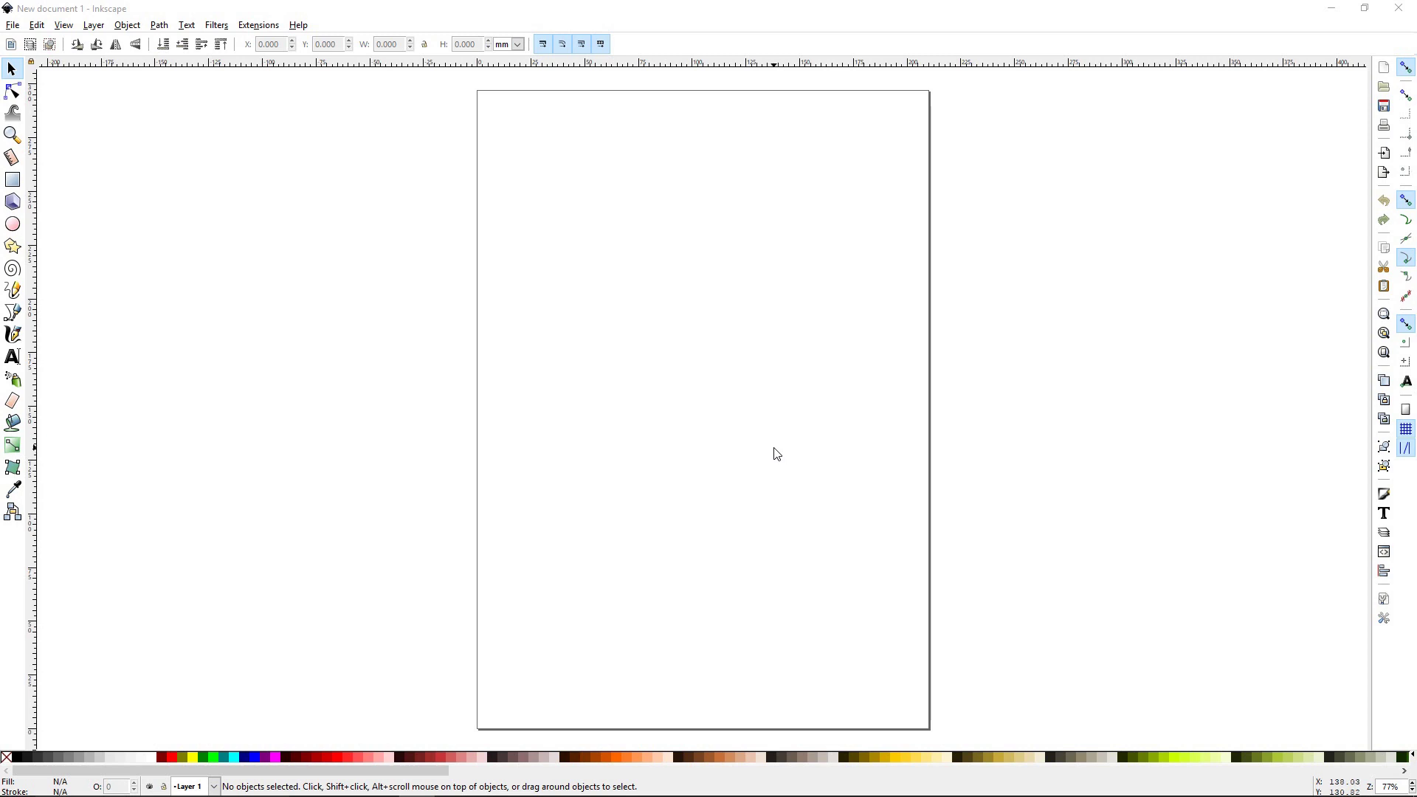
Draw a large dark circle with the Ellipse tool and position it on the page
left_click(13, 223)
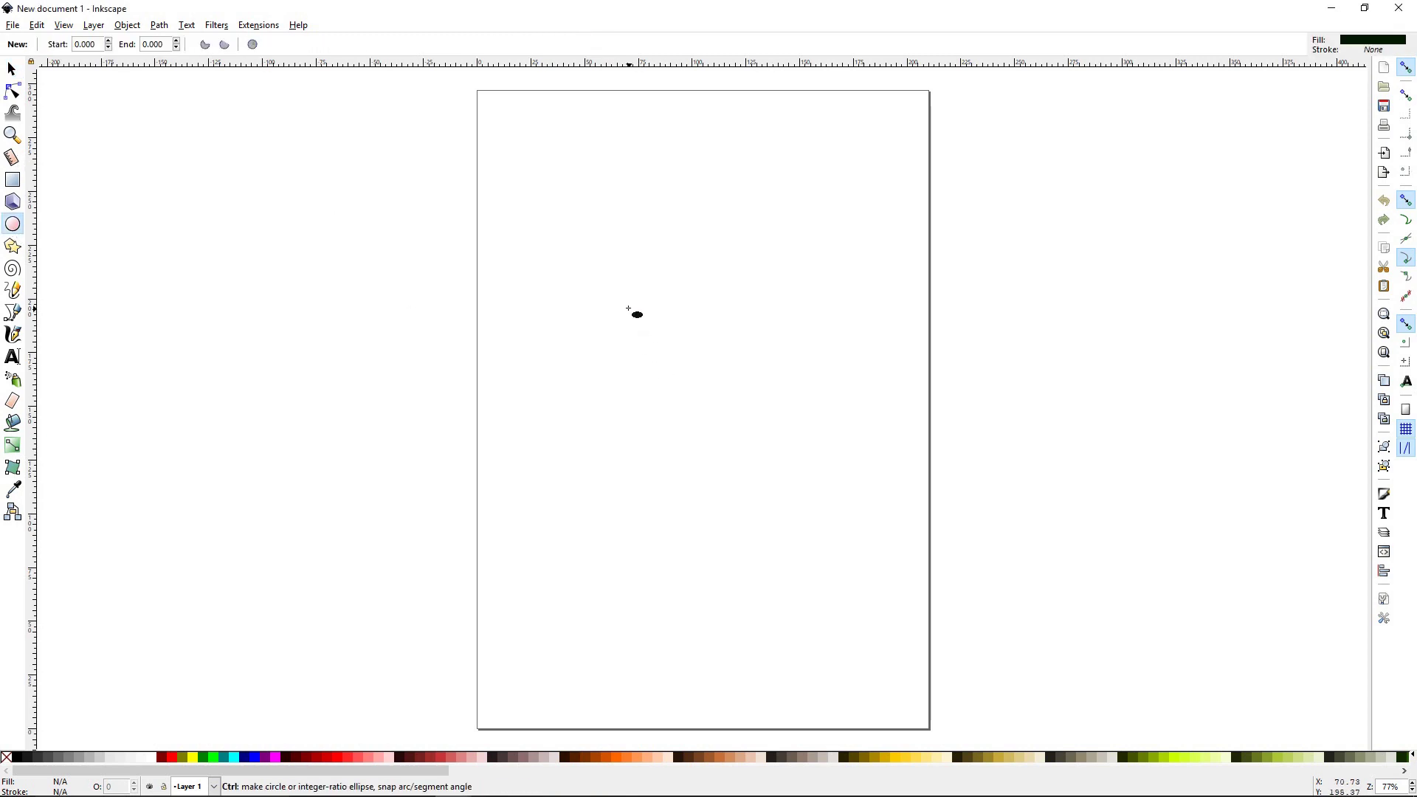
left_click_drag(628, 307, 874, 560)
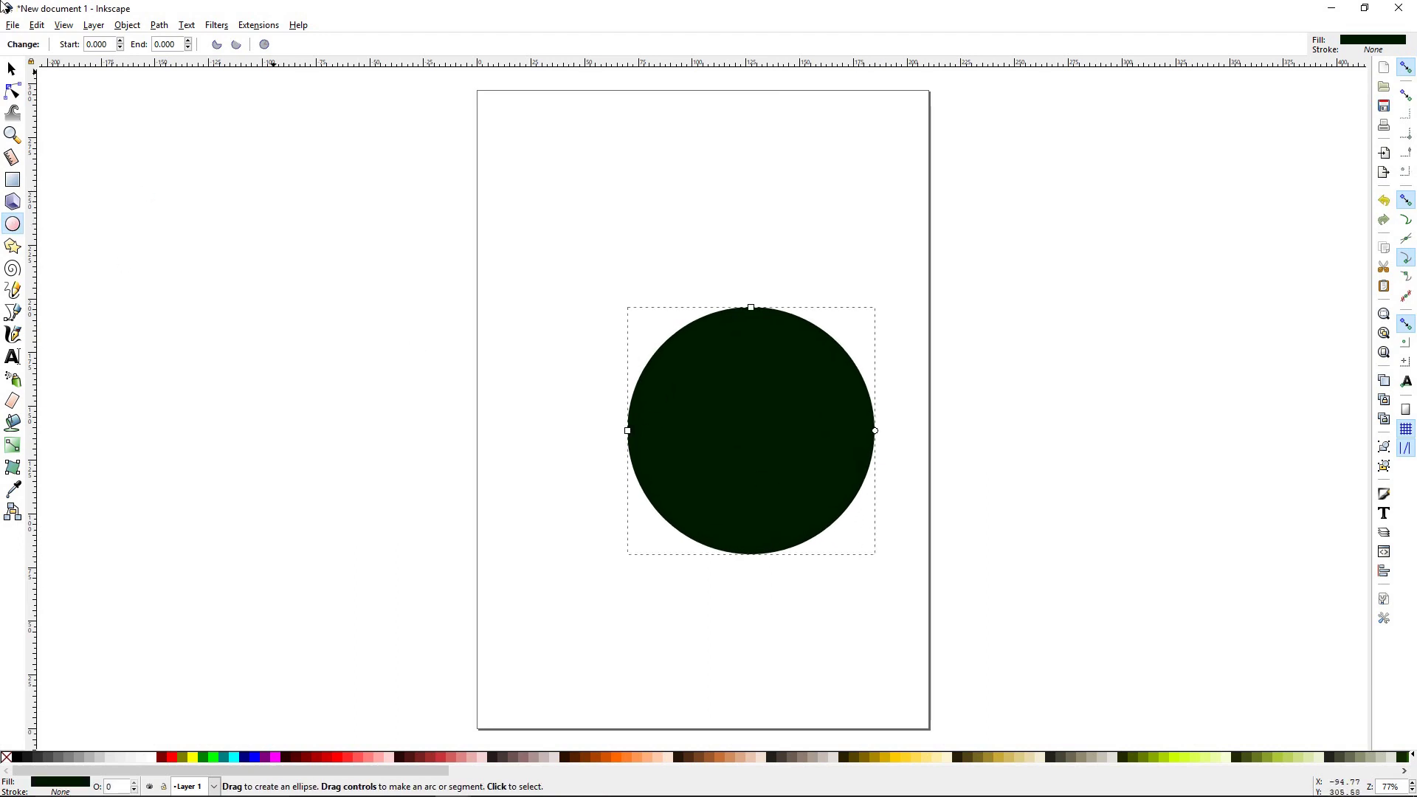
left_click(11, 69)
left_click_drag(735, 452, 655, 363)
mouse_move(800, 484)
left_mouse_down()
mouse_move(816, 497)
mouse_move(804, 487)
left_mouse_up()
left_click_drag(689, 400, 707, 394)
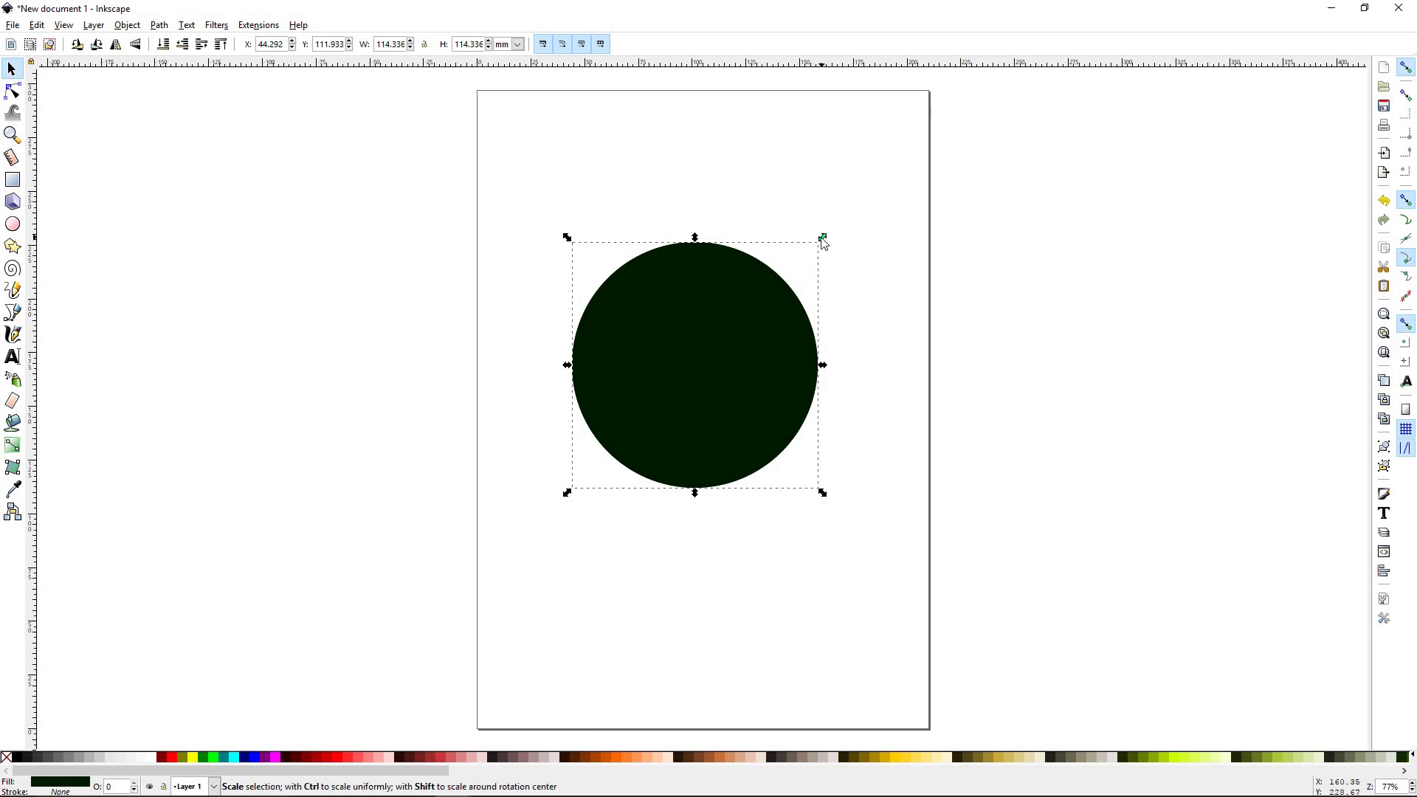
Shrink a copy to about 96.825 mm, fill it bright green, and settle it inside the dark circle
left_click_drag(824, 238, 793, 269)
left_click(219, 759)
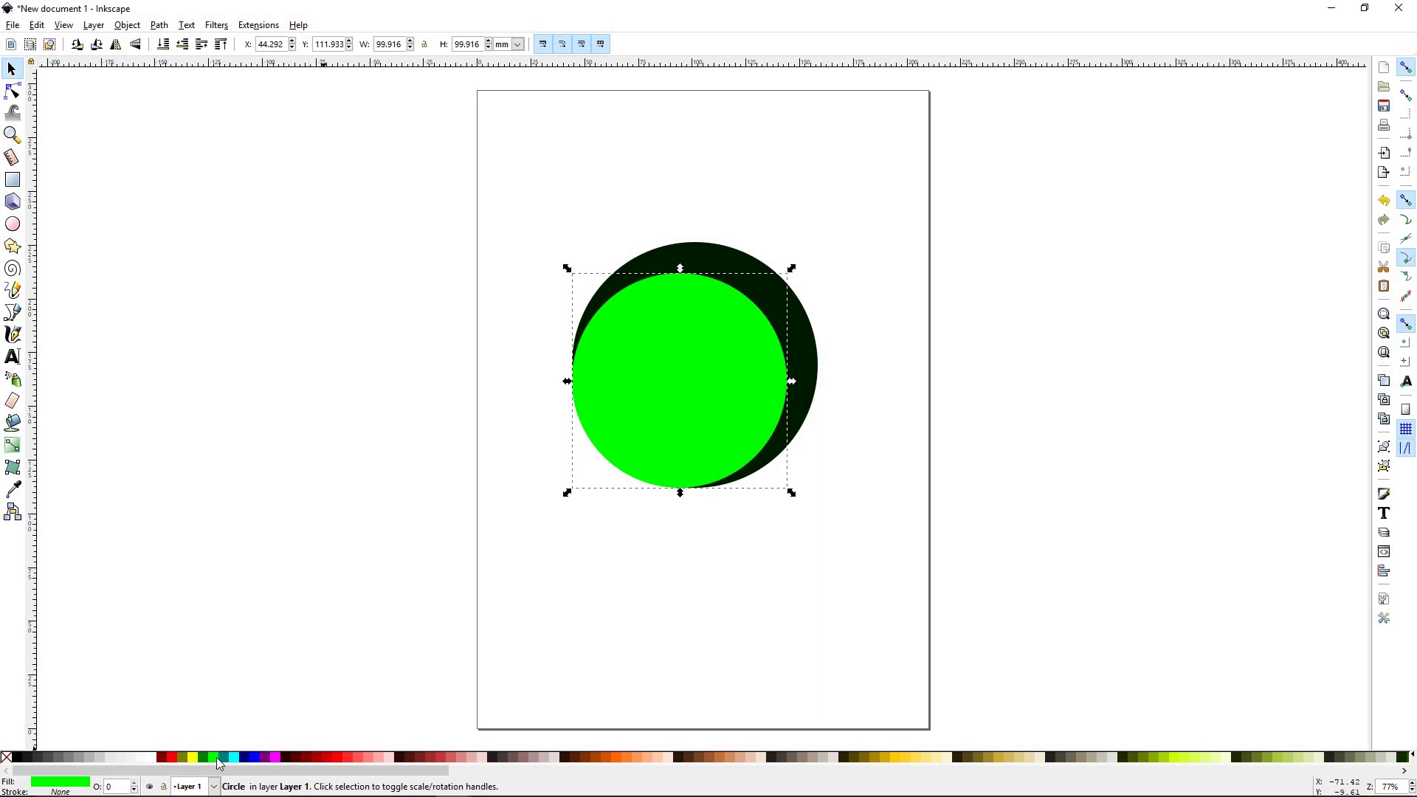
left_click_drag(673, 410, 691, 393)
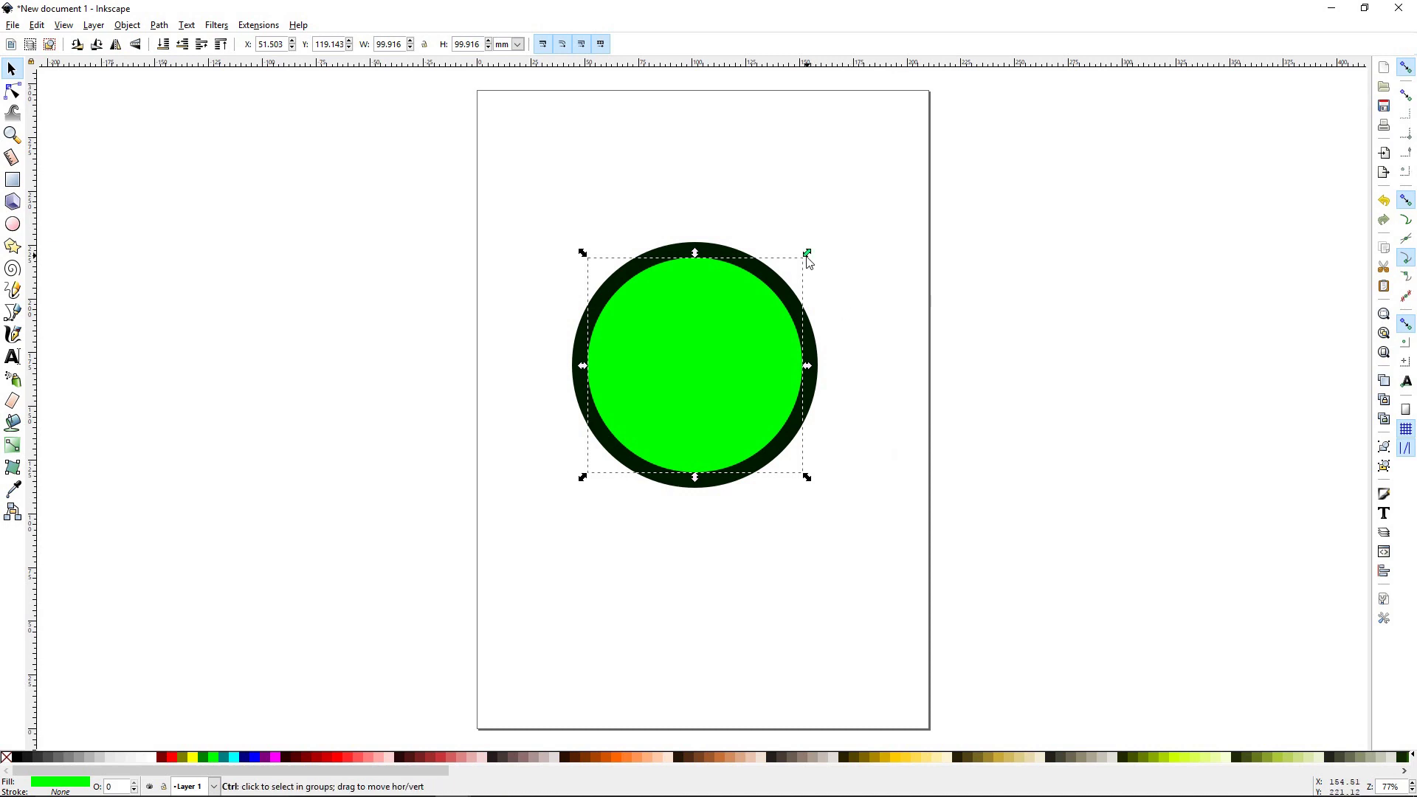
left_click_drag(808, 255, 806, 267)
left_click_drag(755, 377, 757, 365)
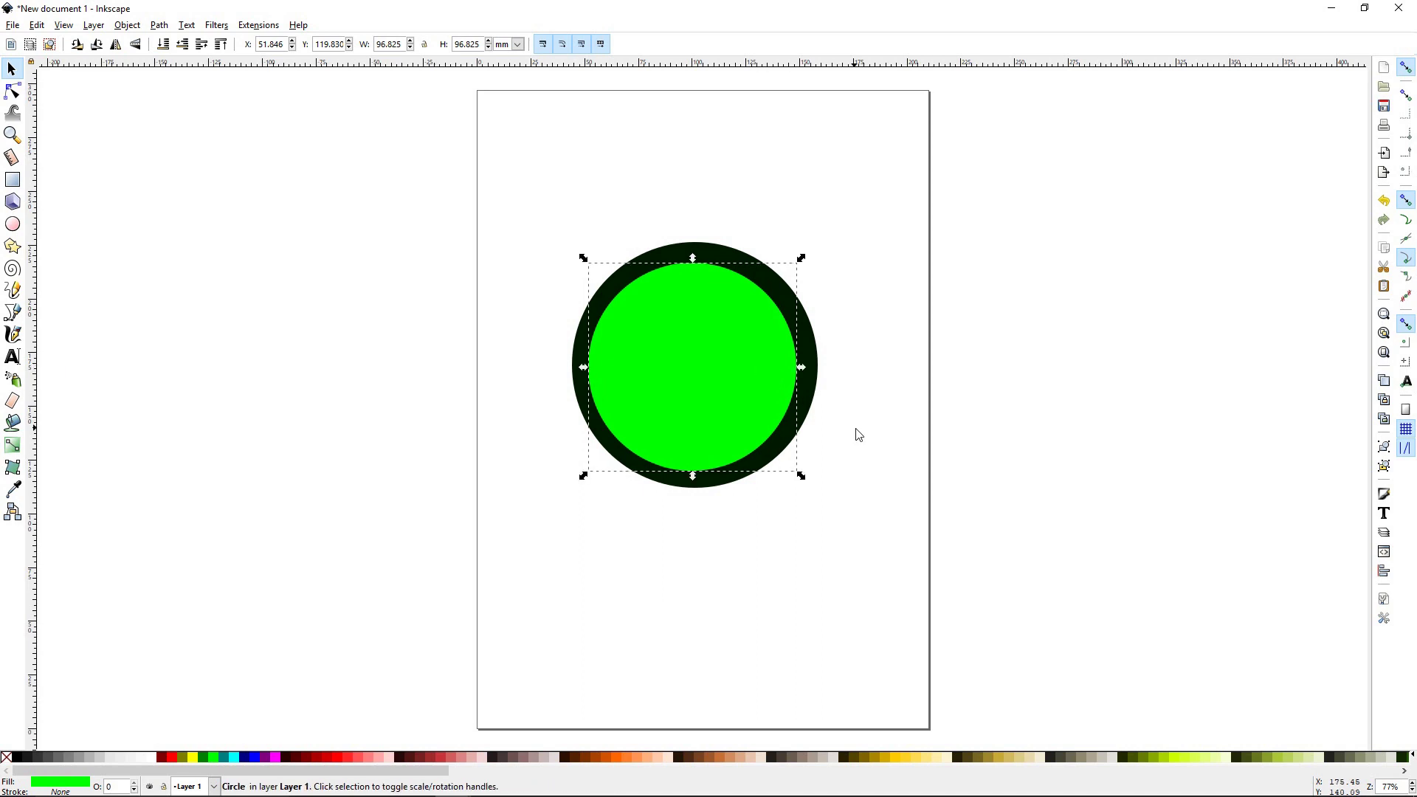
left_click(126, 27)
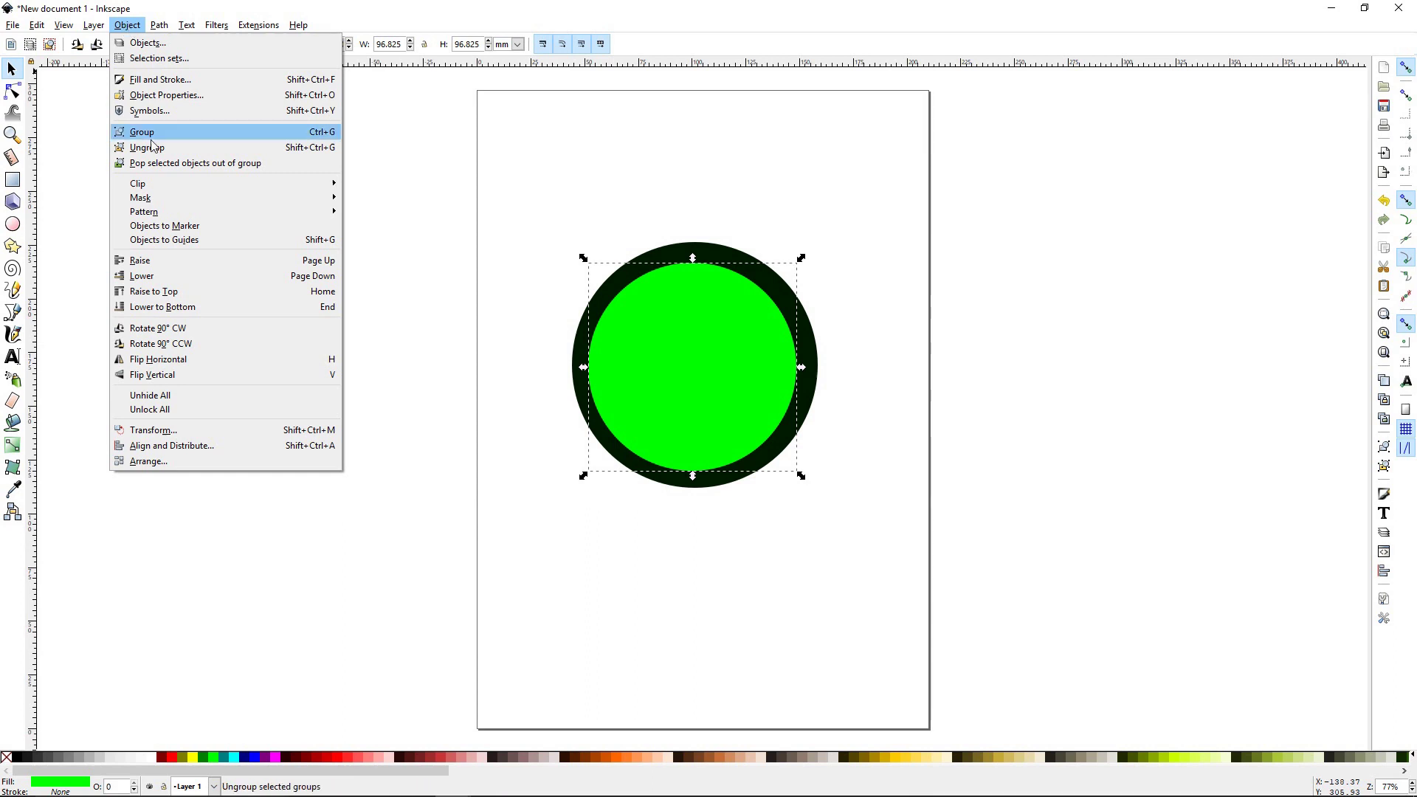
Centre both circles on each other with Align and Distribute, relative to the selection area
left_click(201, 447)
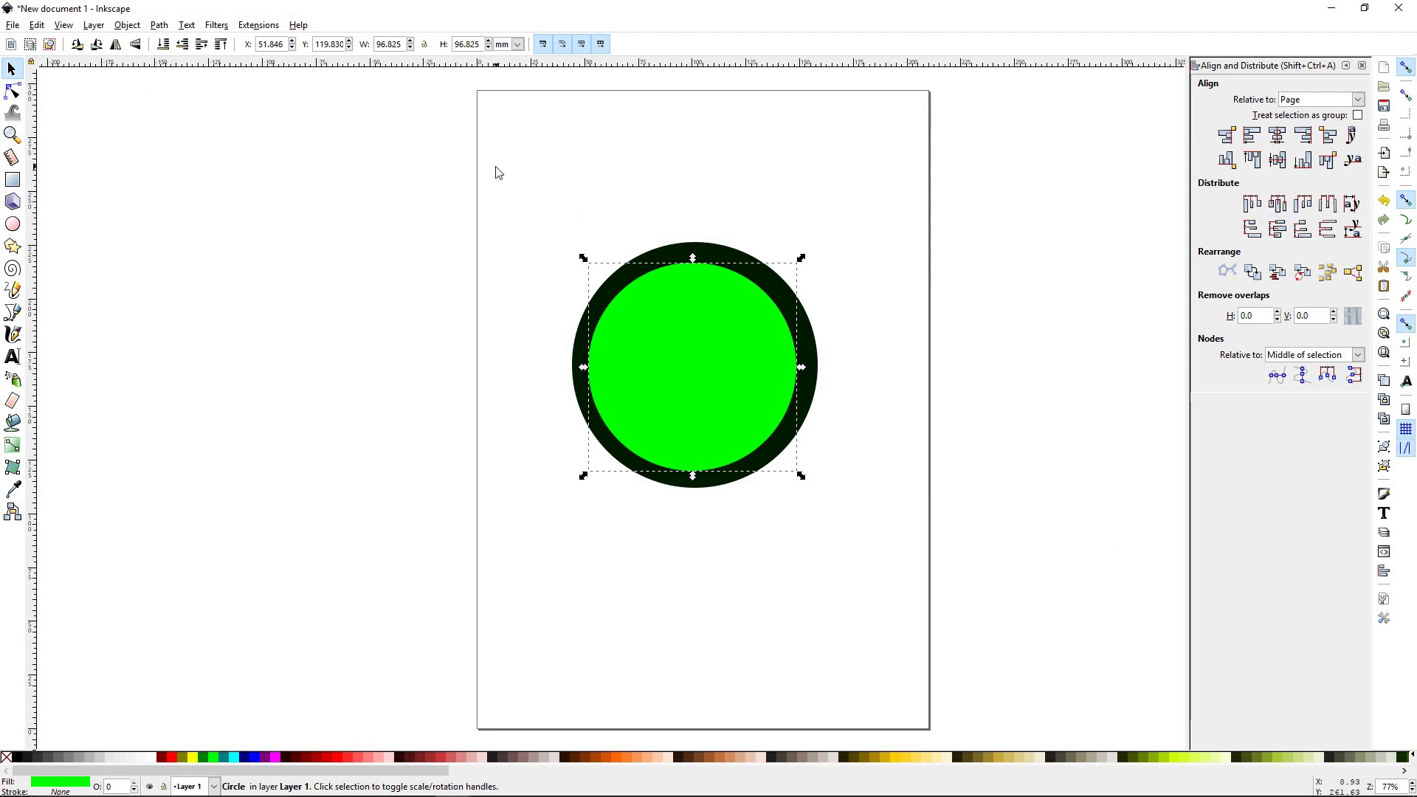
left_click_drag(491, 165, 925, 565)
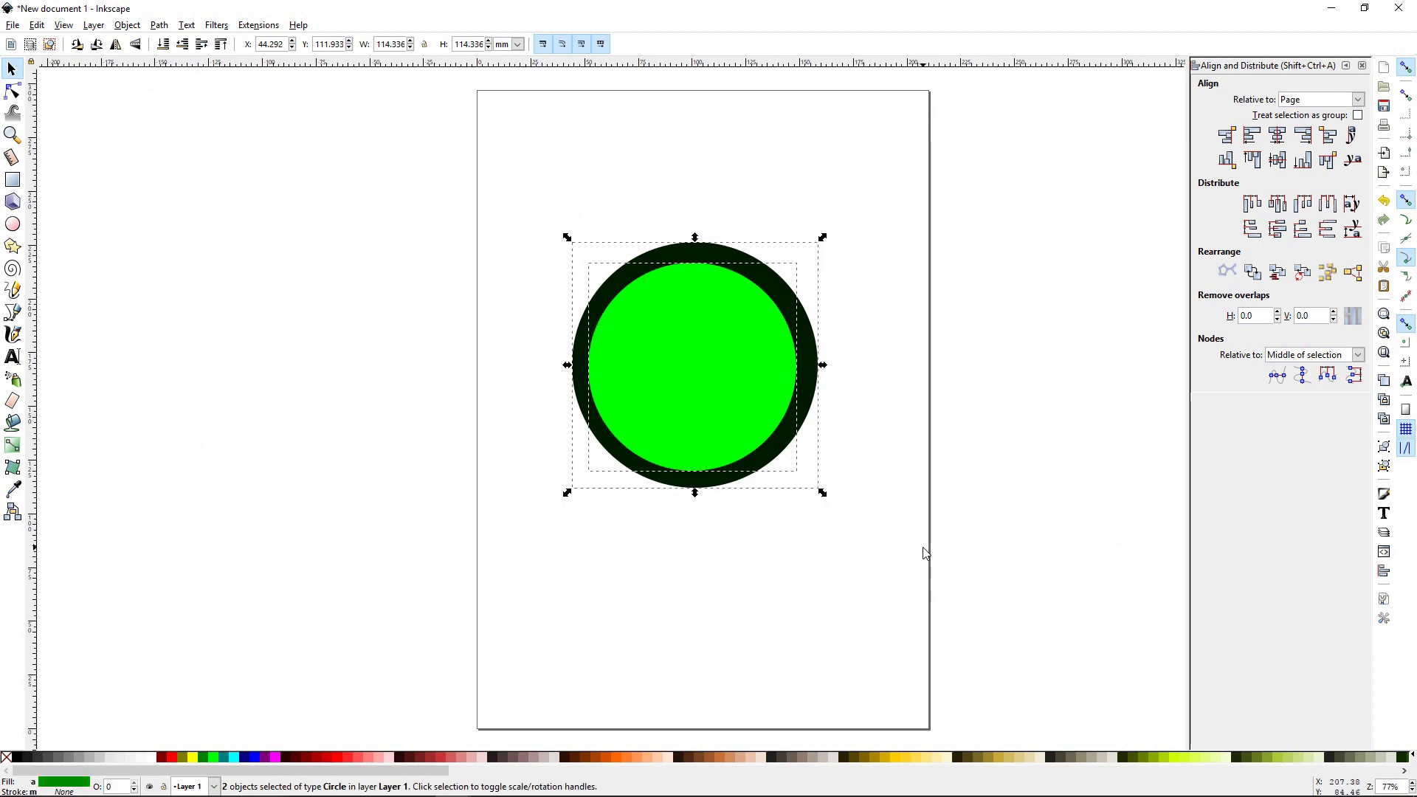
left_click(1356, 99)
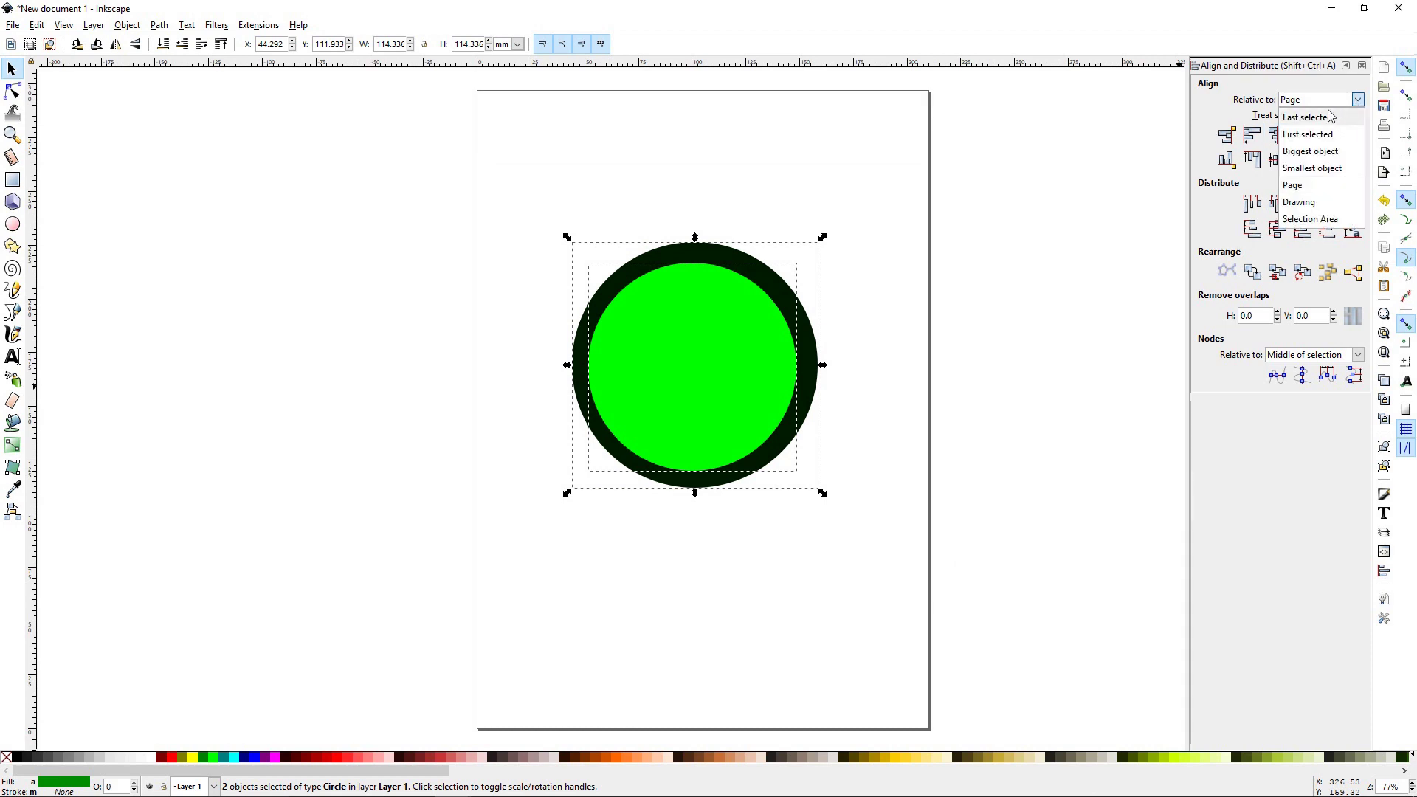
left_click(1326, 221)
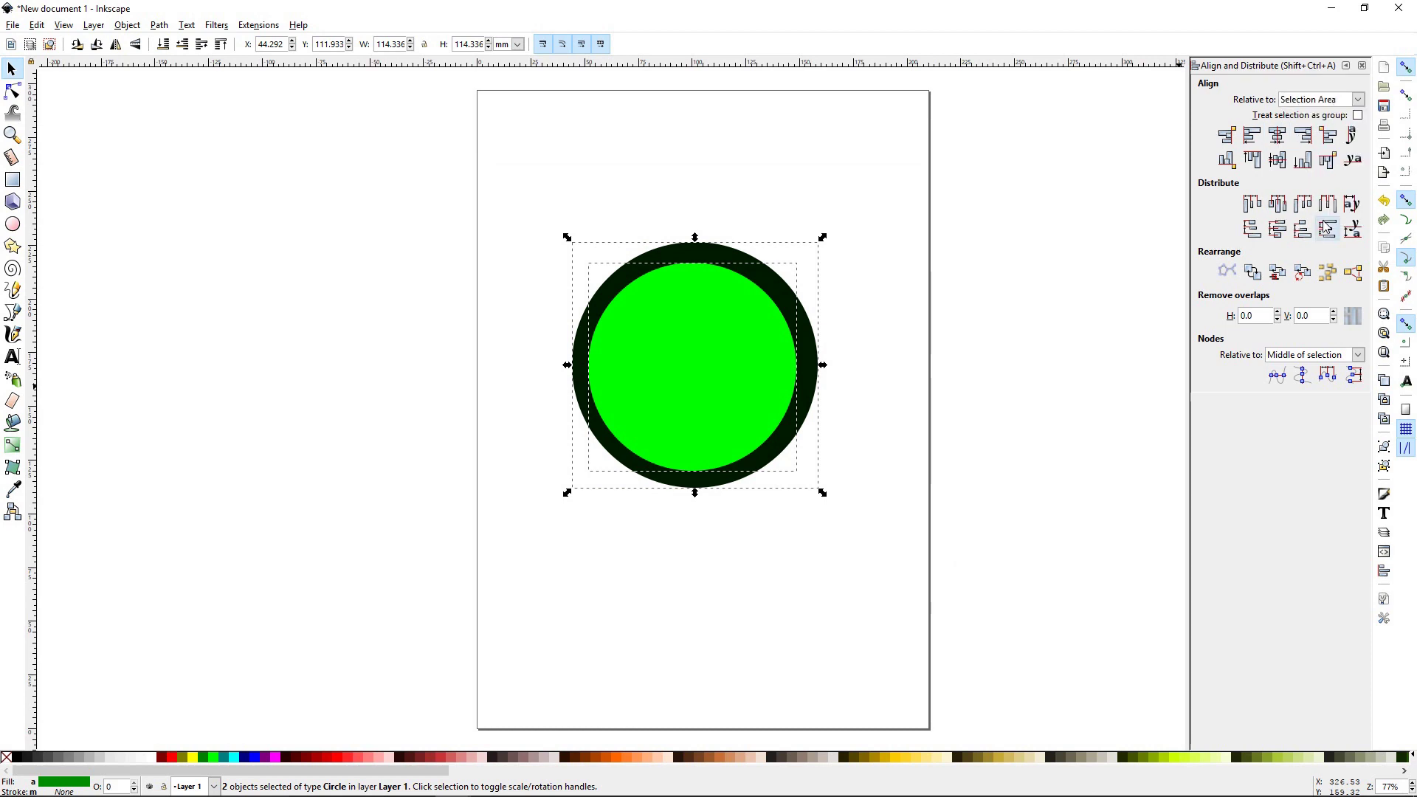
left_click(1279, 143)
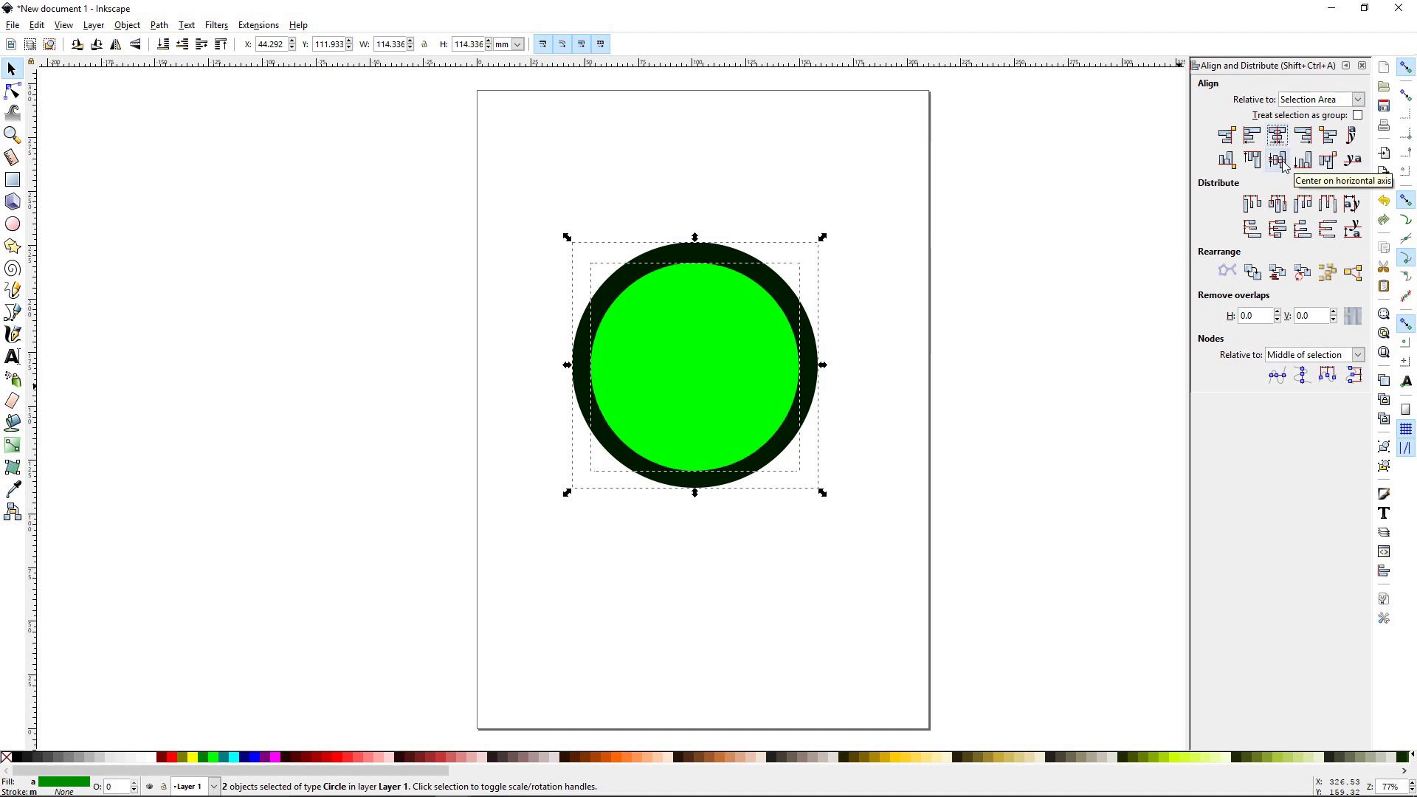
left_click(1282, 164)
left_click(950, 441)
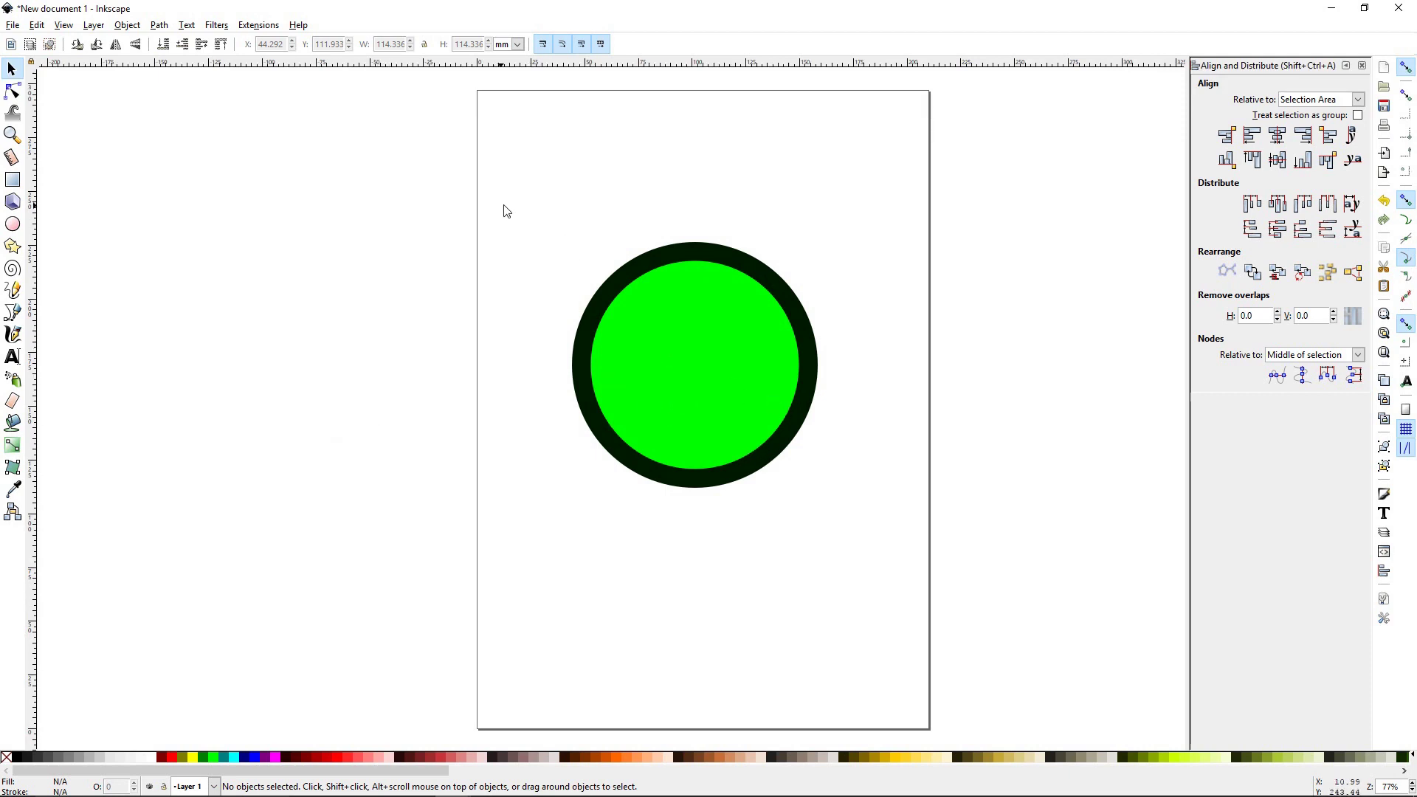
Subtract the green circle from the dark one with Path > Difference, leaving a dark ring
left_click_drag(506, 179, 915, 557)
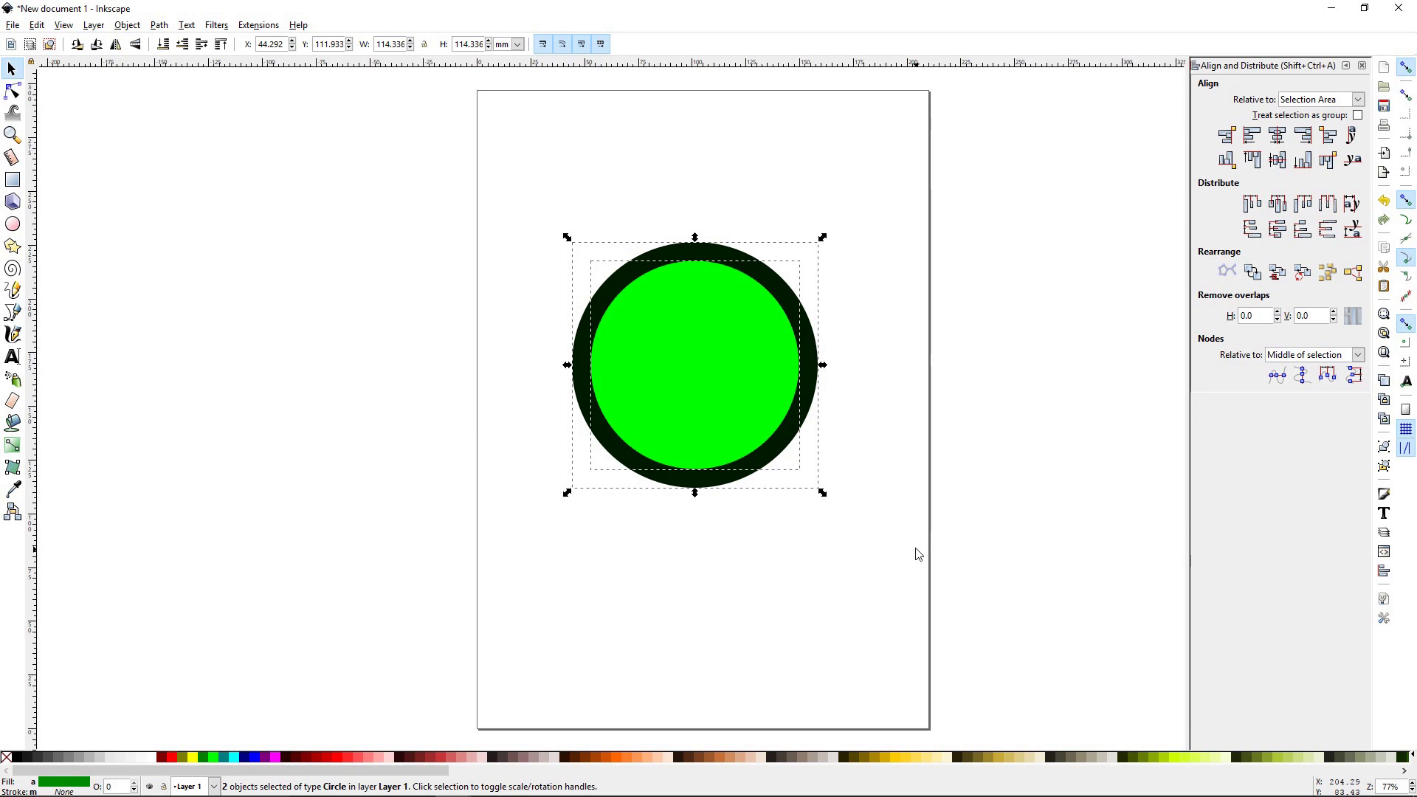
left_click(163, 26)
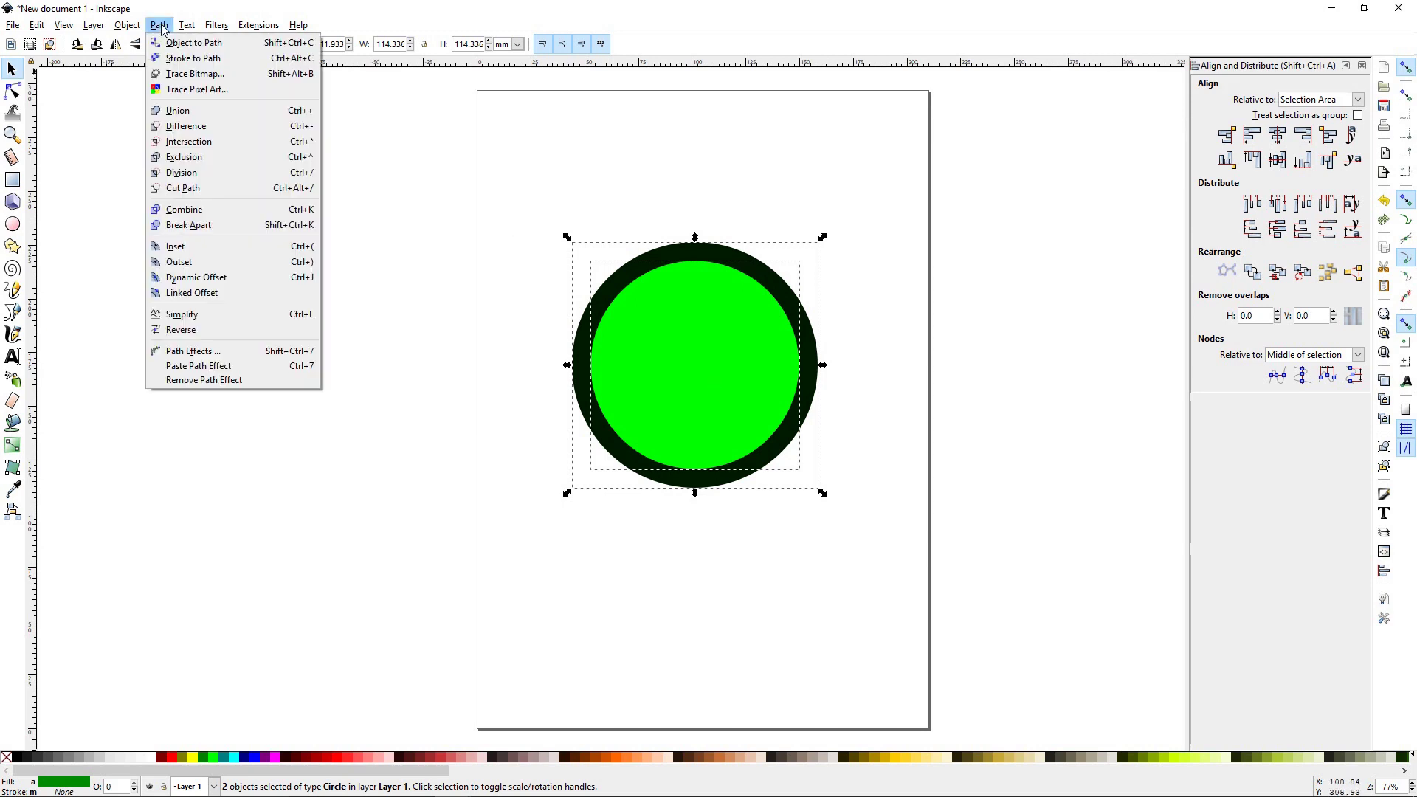
left_click(196, 127)
left_click(490, 500)
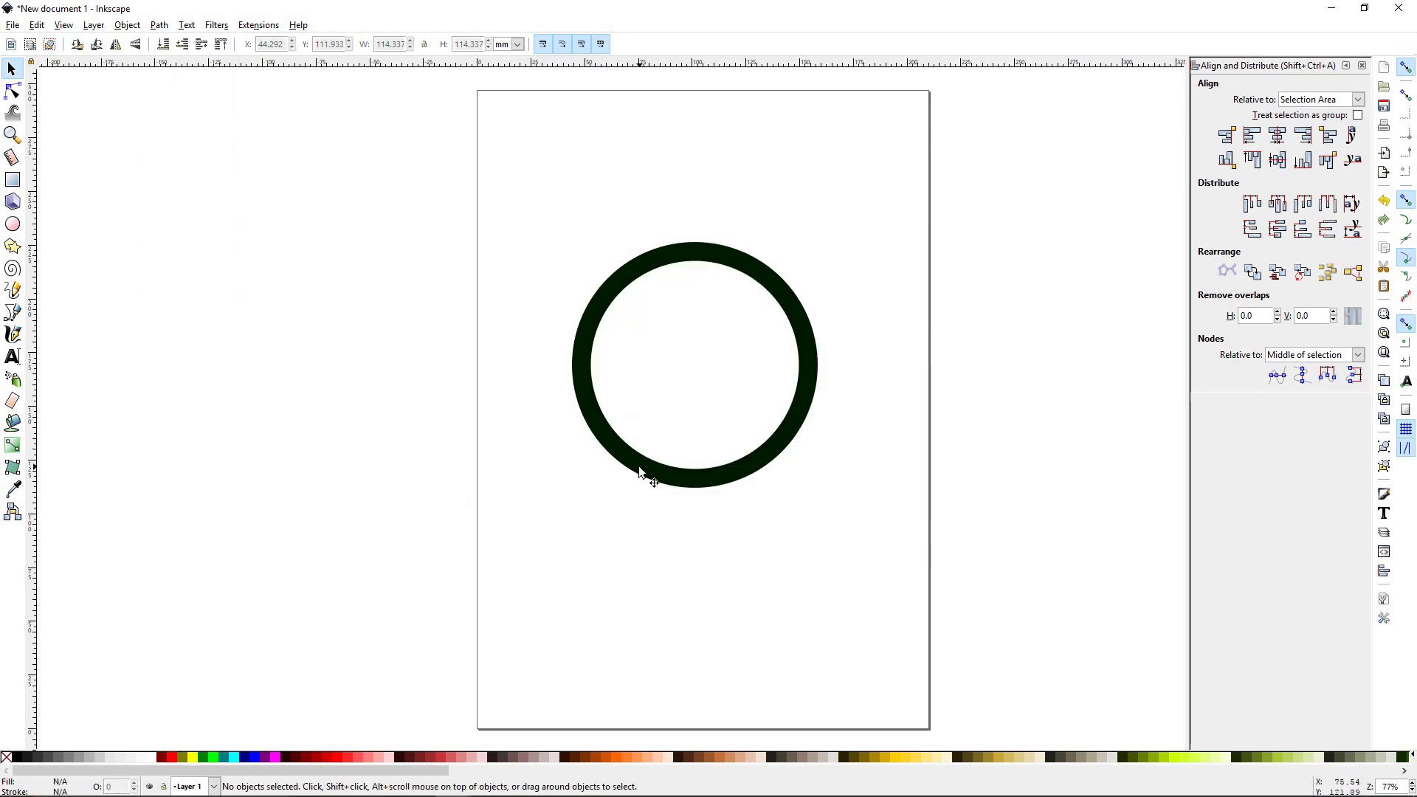
mouse_move(639, 471)
left_mouse_down()
mouse_move(474, 465)
mouse_move(647, 481)
left_mouse_up()
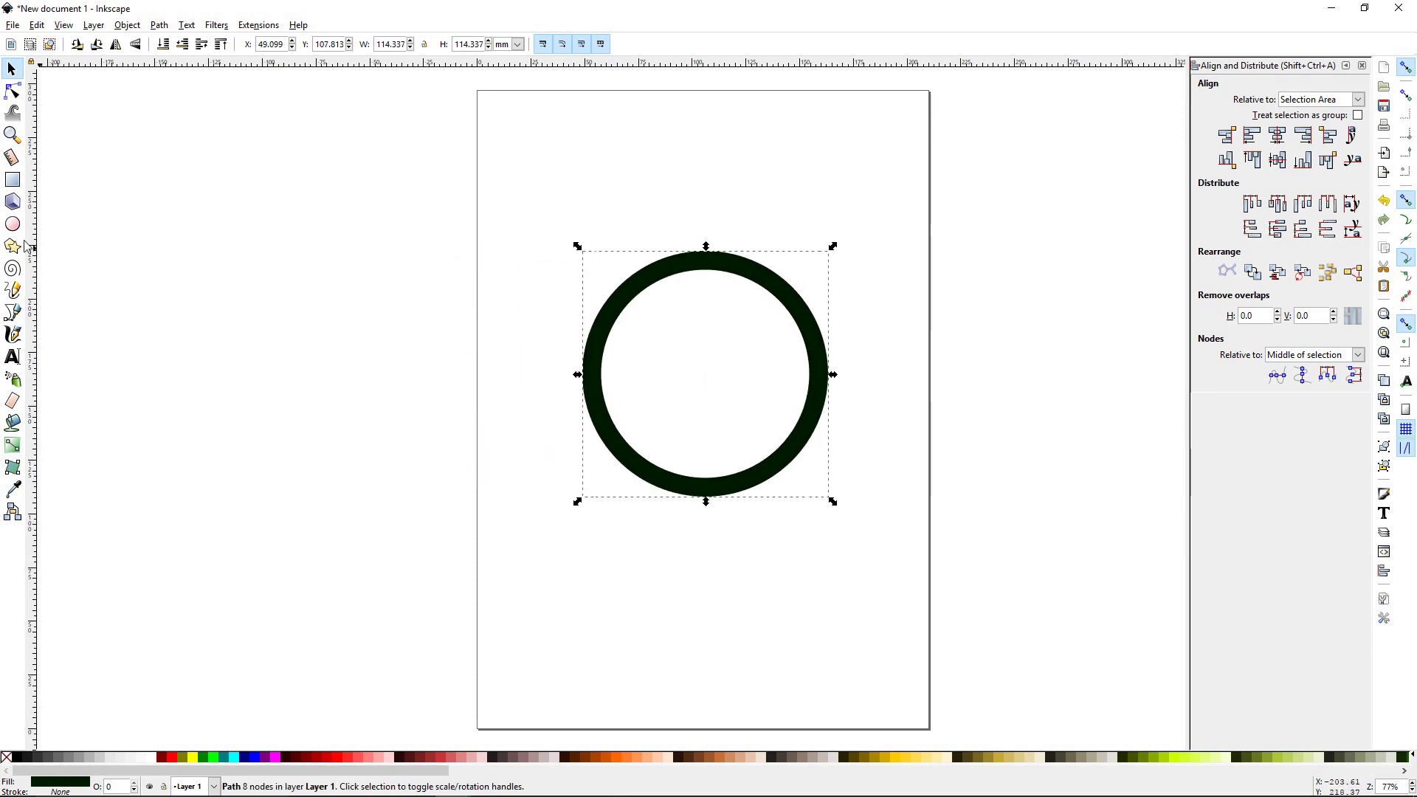
Draw a narrow green rectangle and place it over the top of the ring
left_click(13, 180)
left_click_drag(411, 440, 542, 541)
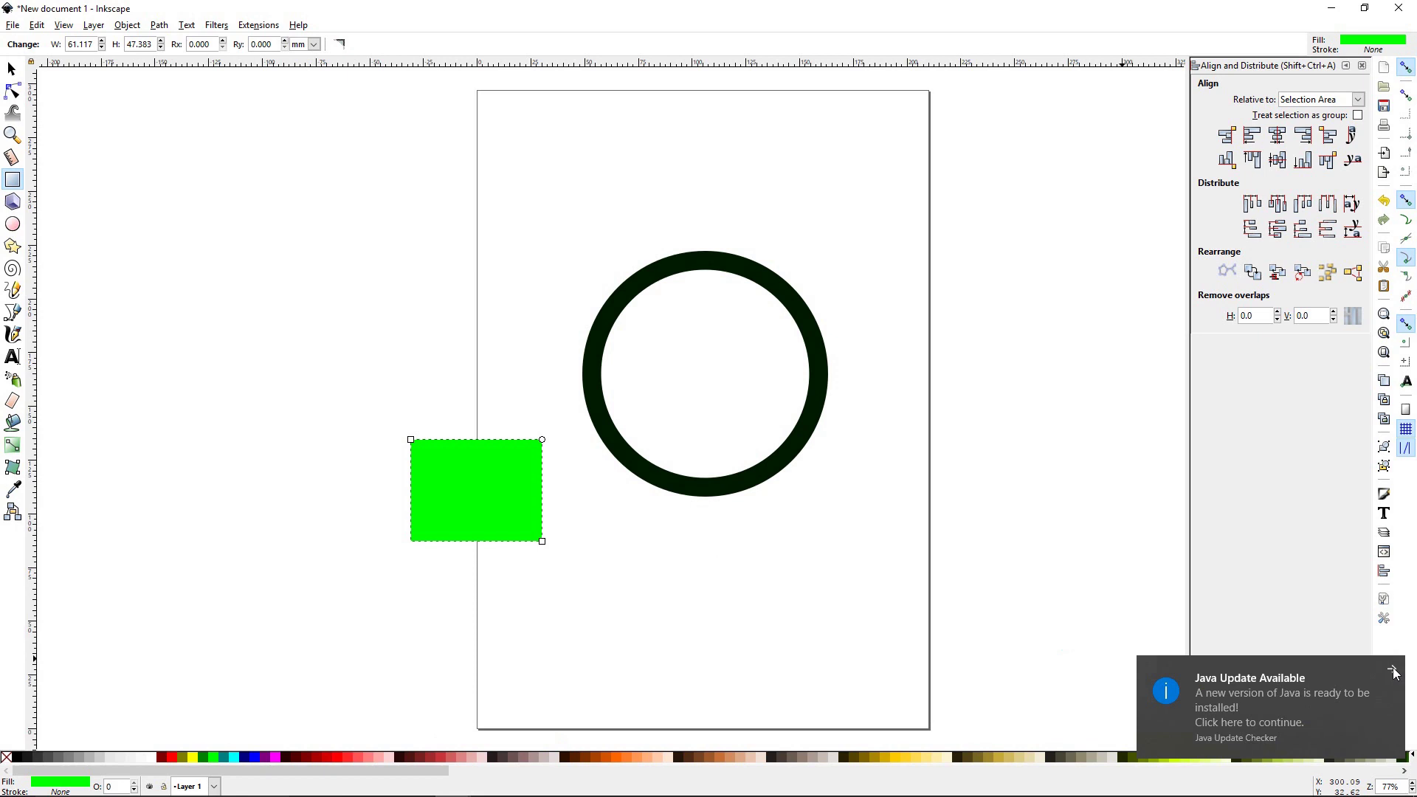
left_click(1391, 668)
left_click(11, 68)
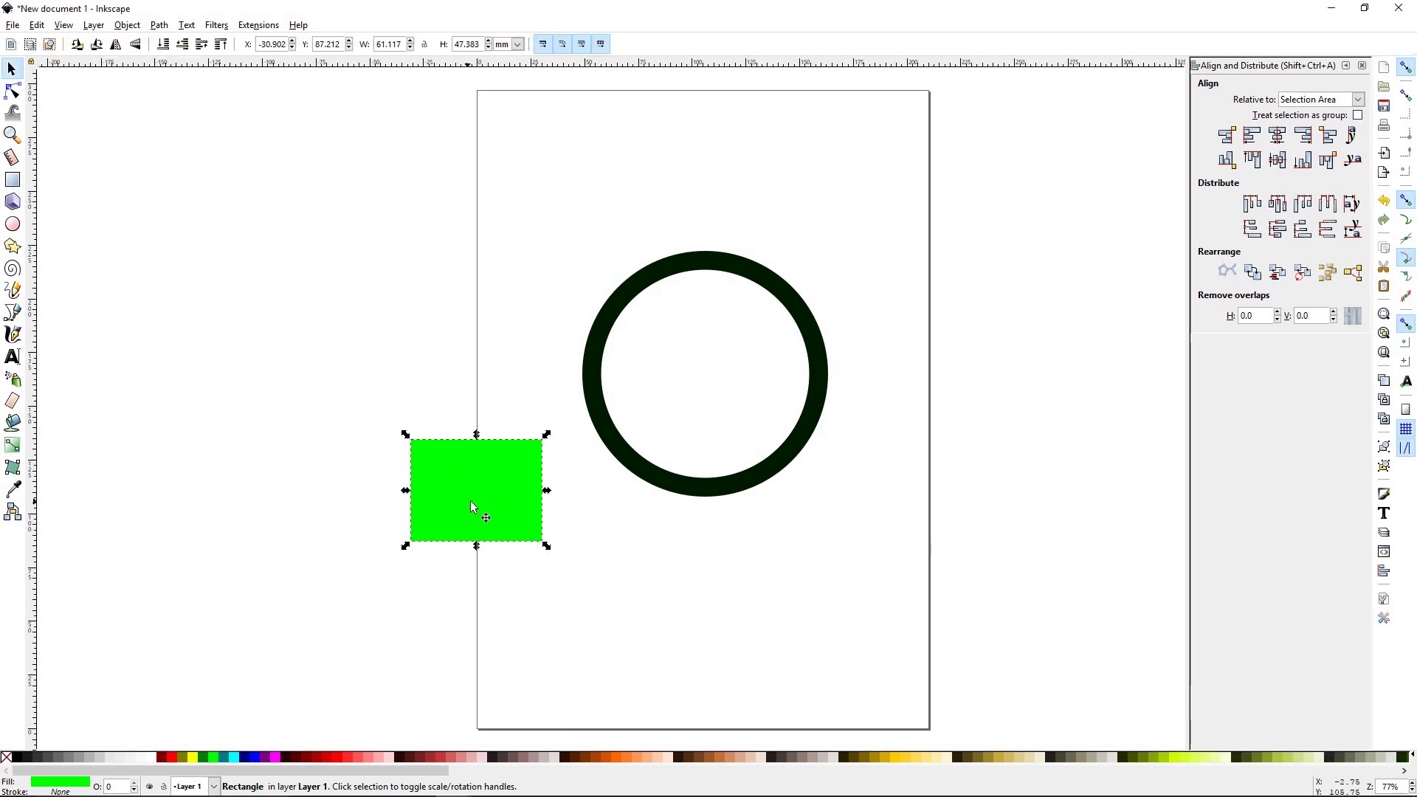
left_click_drag(470, 500, 691, 284)
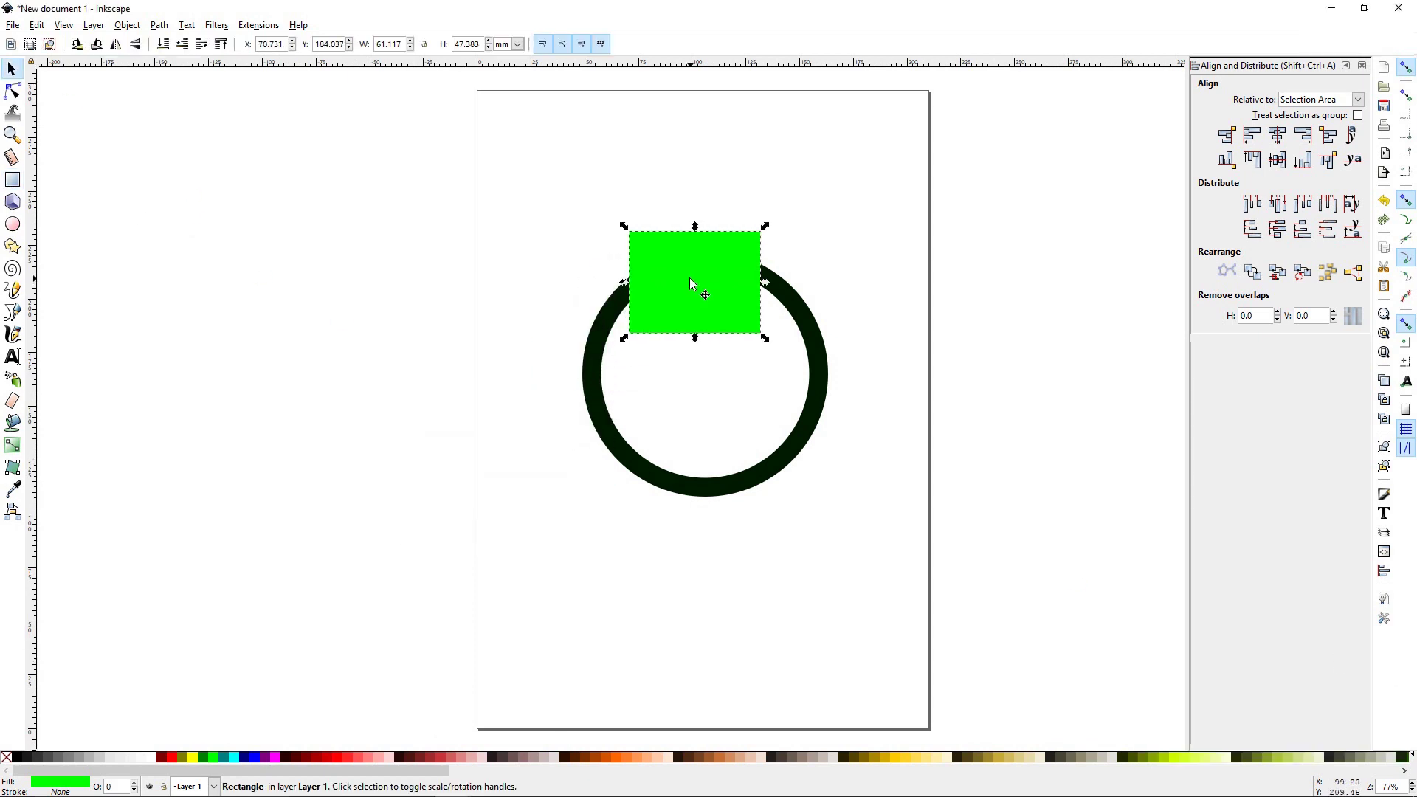
key("Page_Down")
left_click(931, 285)
mouse_move(695, 295)
left_mouse_down()
mouse_move(728, 395)
mouse_move(710, 286)
left_mouse_up()
left_click(876, 369)
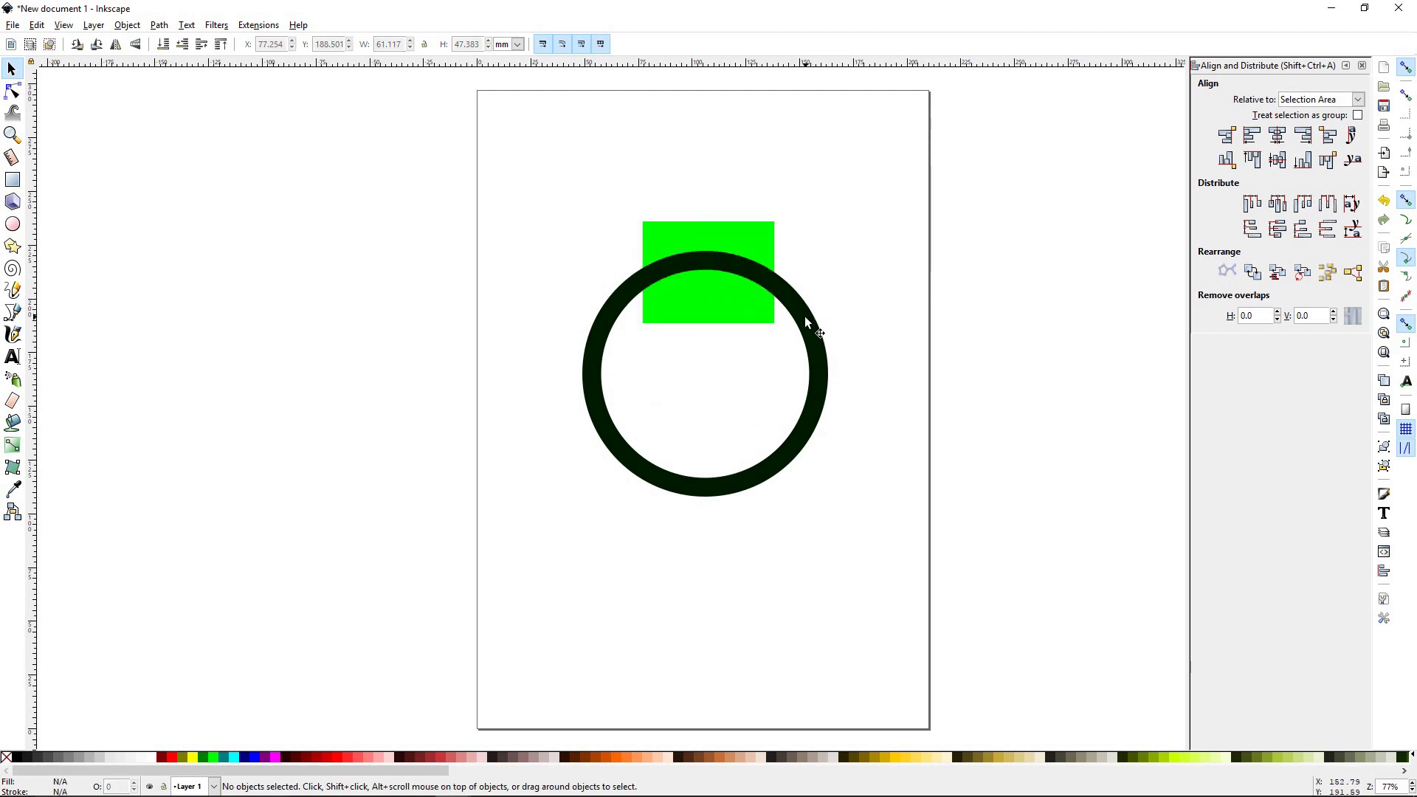
mouse_move(804, 316)
left_mouse_down()
mouse_move(804, 304)
mouse_move(813, 332)
mouse_move(806, 317)
left_mouse_up()
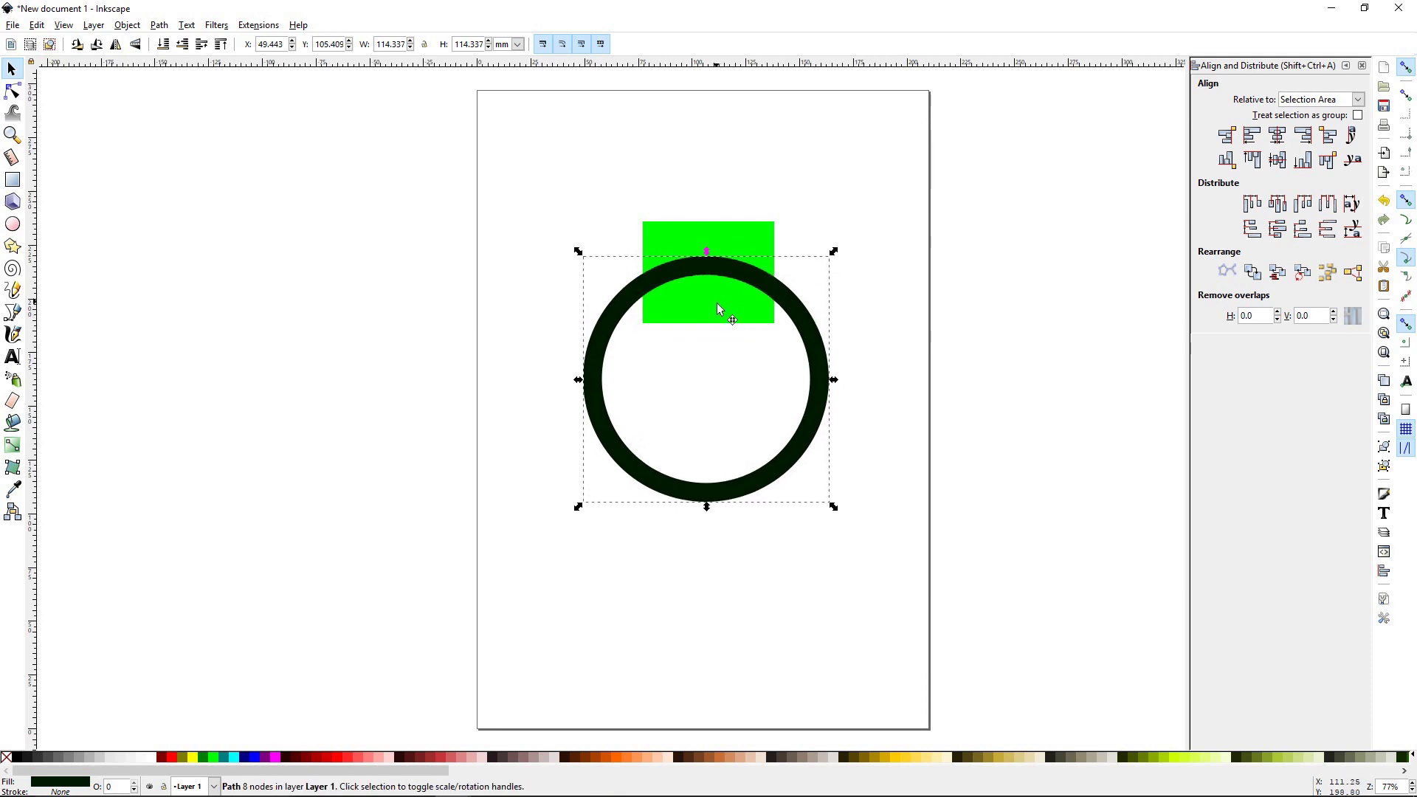
mouse_move(716, 303)
left_mouse_down()
mouse_move(745, 326)
mouse_move(744, 304)
mouse_move(698, 290)
left_mouse_up()
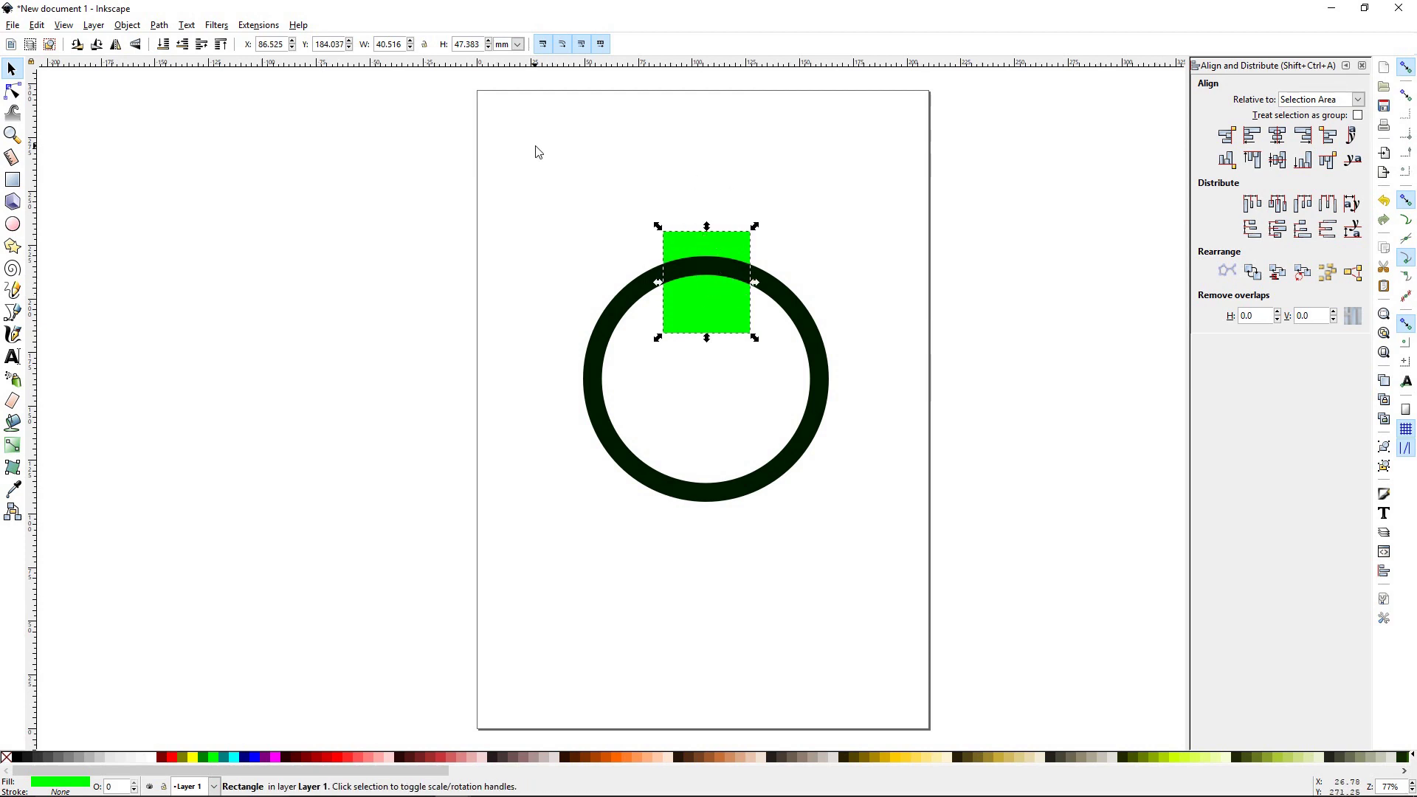
Centre the rectangle on the ring, raise it to the top, and subtract it to open a gap
left_click_drag(534, 148, 906, 570)
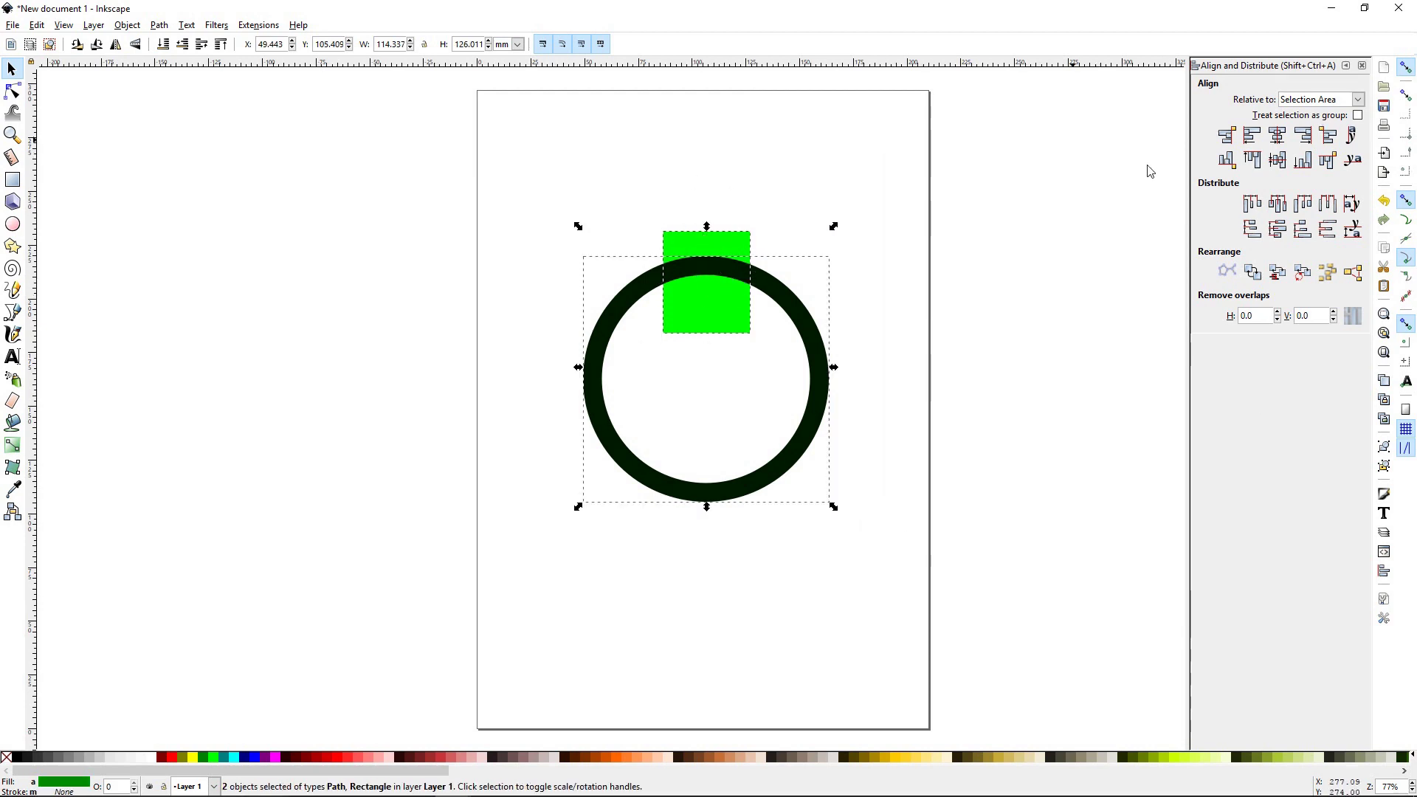
left_click(1278, 135)
key("Escape")
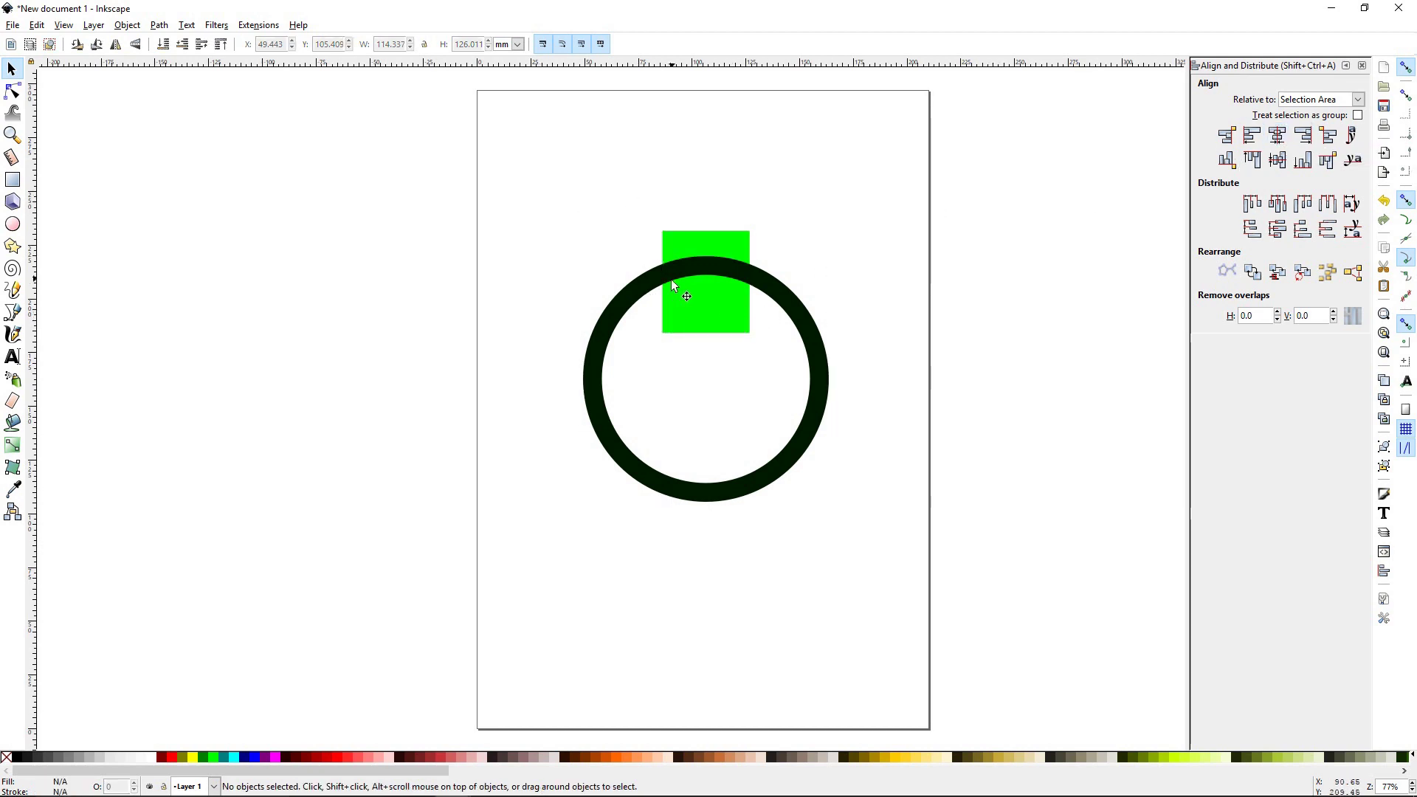
left_click(704, 255)
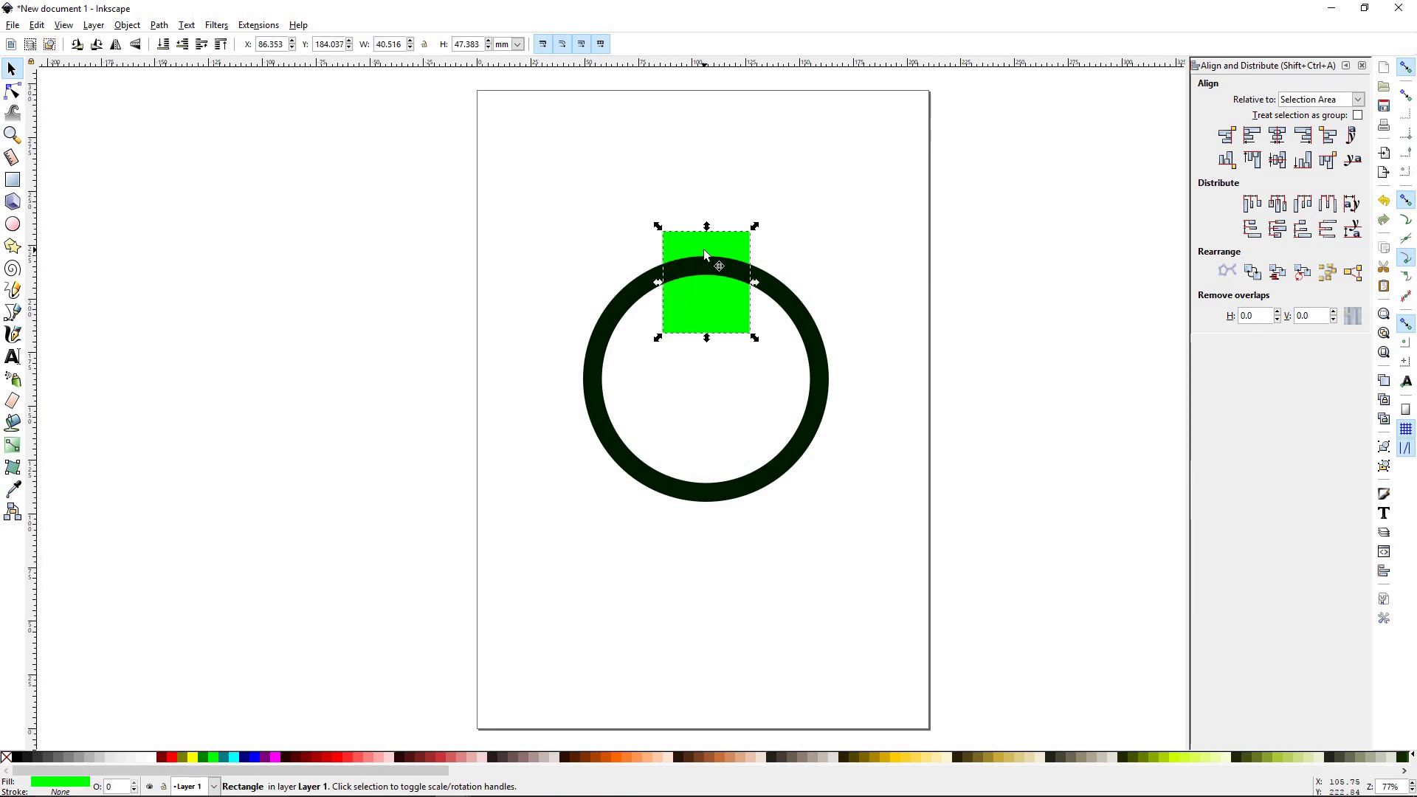
key("Home")
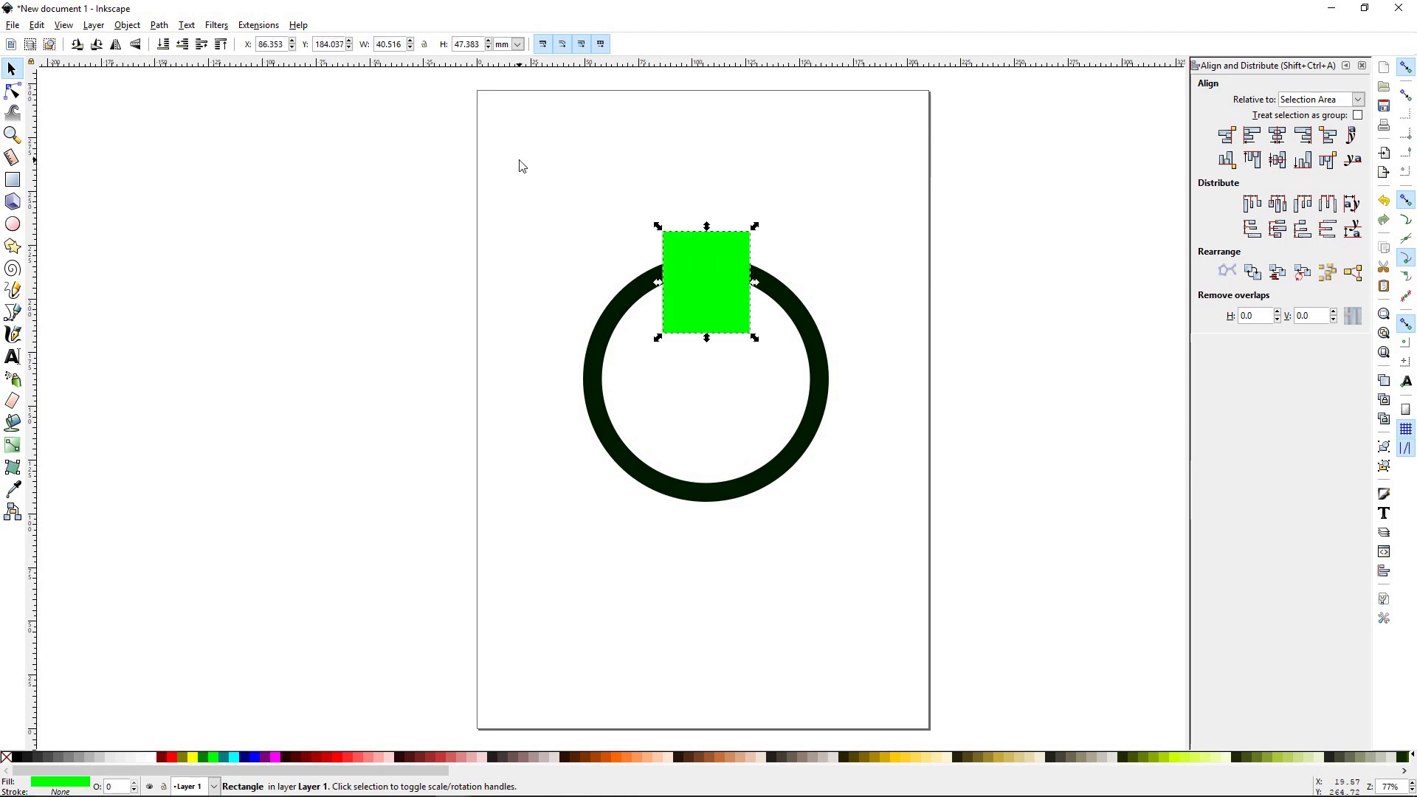
left_click_drag(519, 161, 906, 594)
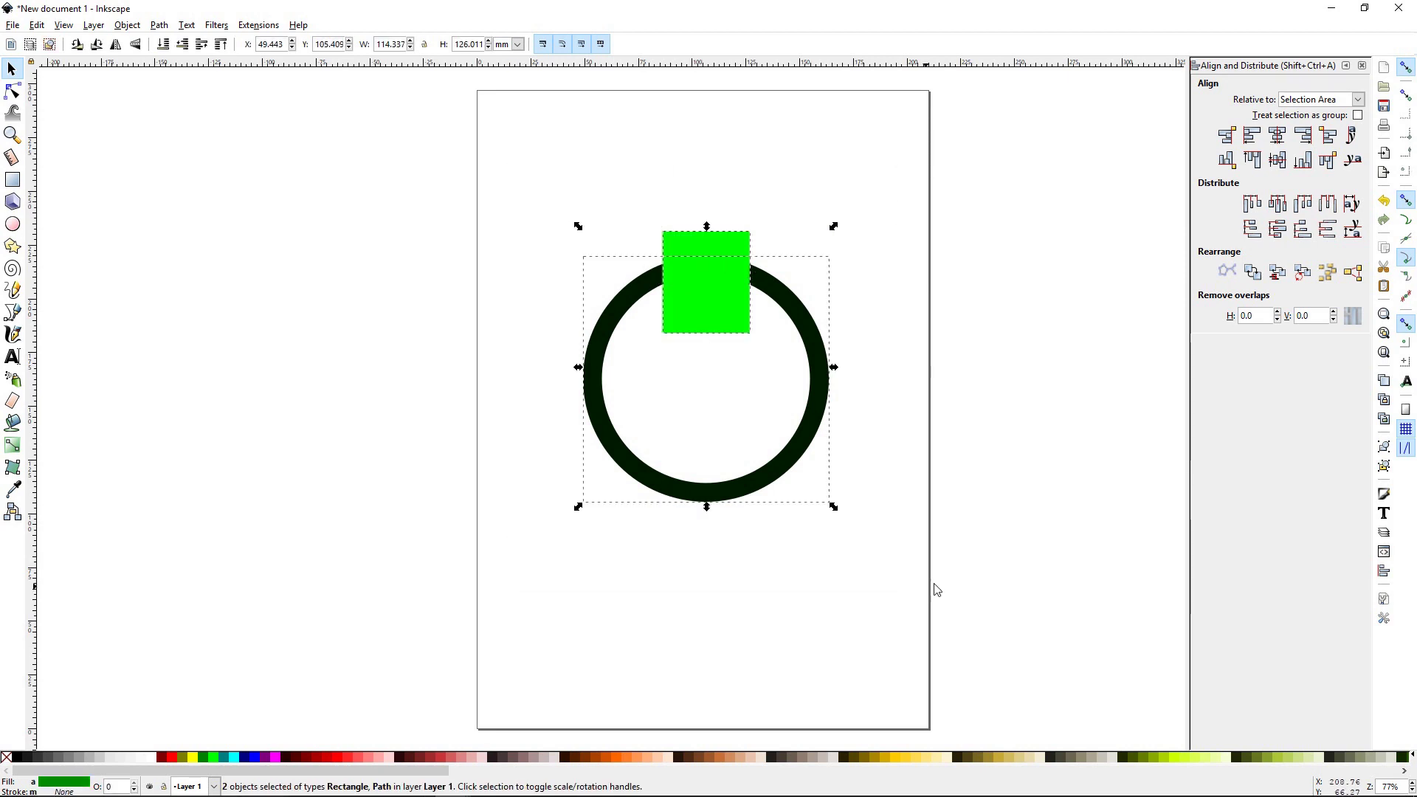
left_click(161, 27)
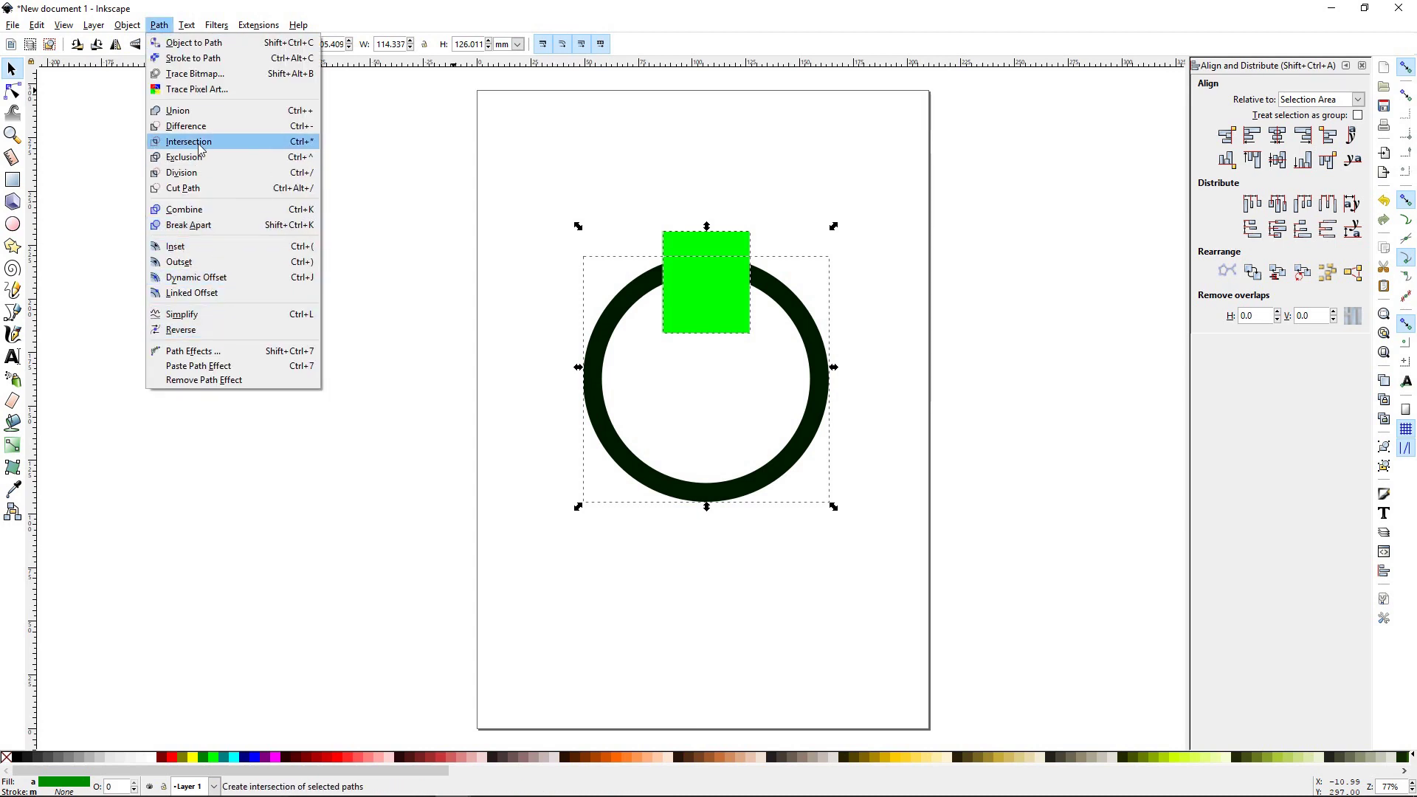
left_click(186, 126)
left_click(398, 396)
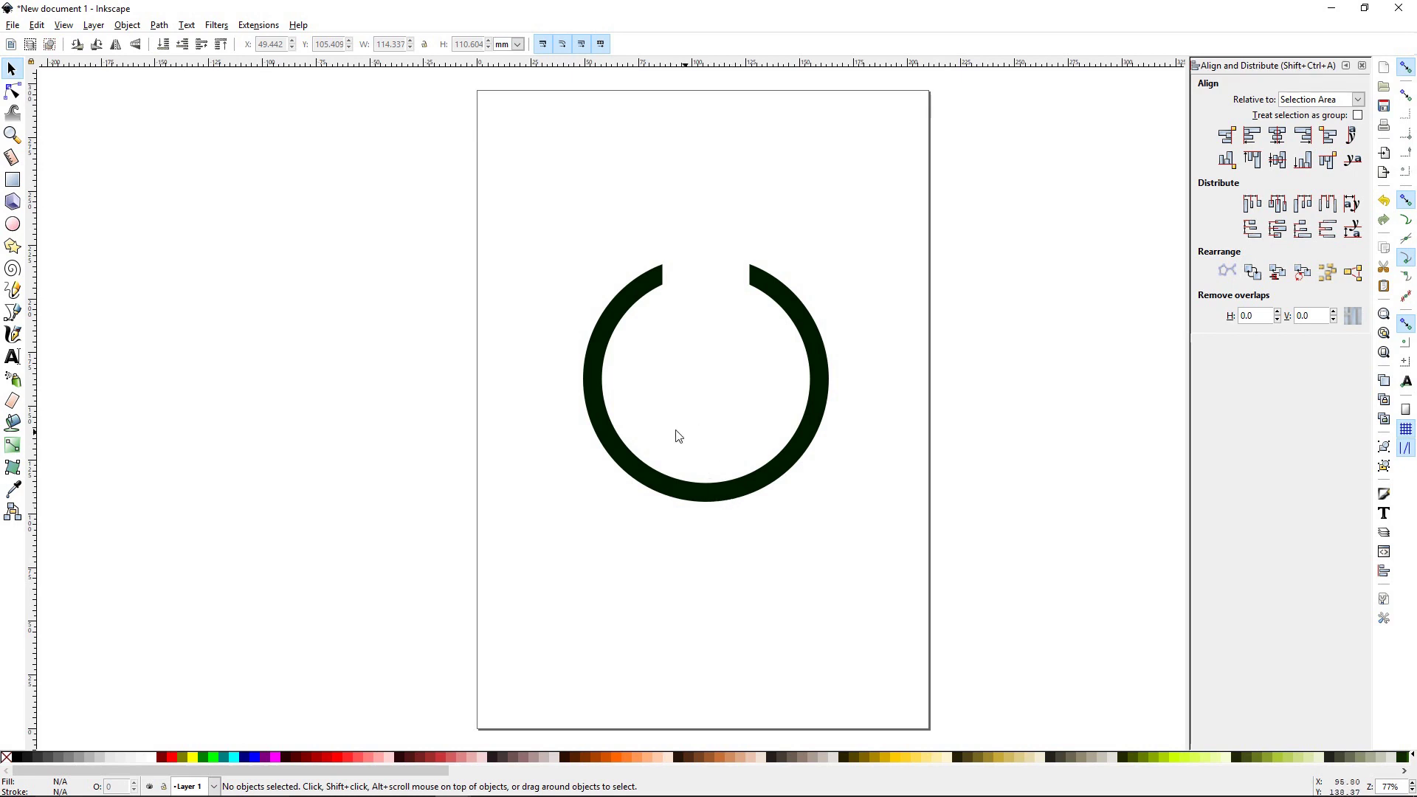
left_click(13, 135)
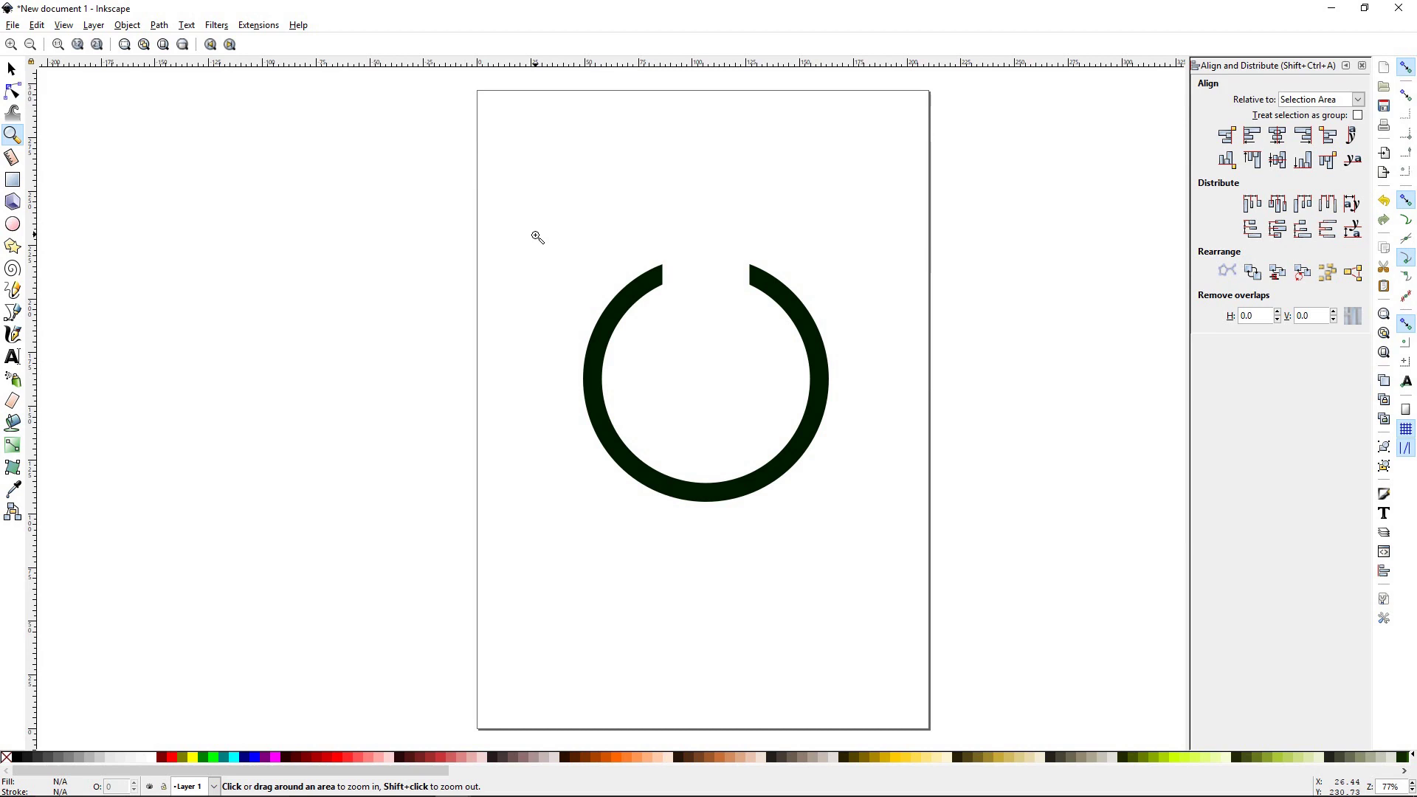
Zoom in and bend the gap's left end into a rounded curve with the Node tool
left_click_drag(472, 201, 985, 641)
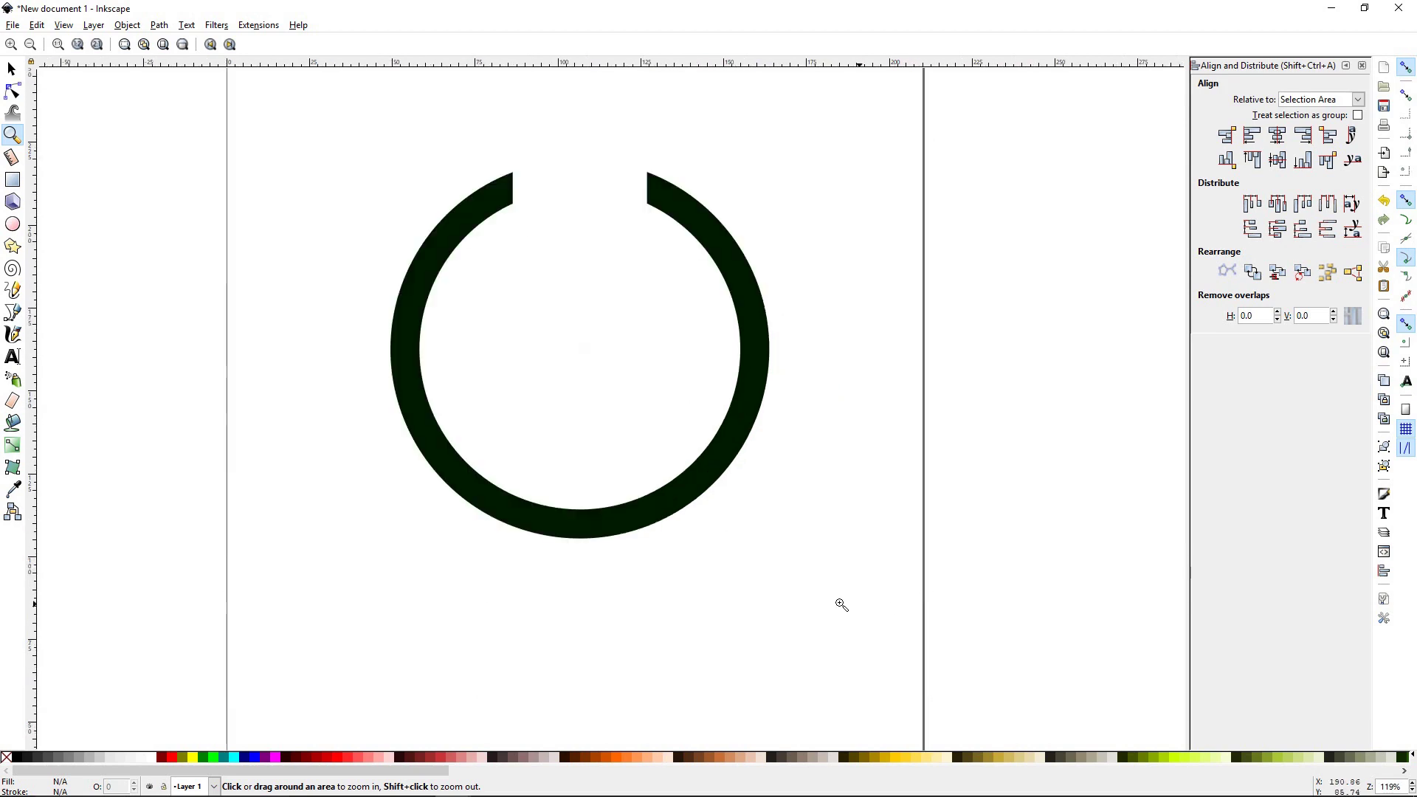
left_click(640, 465)
scroll(635, 483, "up", 2)
left_click_drag(635, 490, 689, 527)
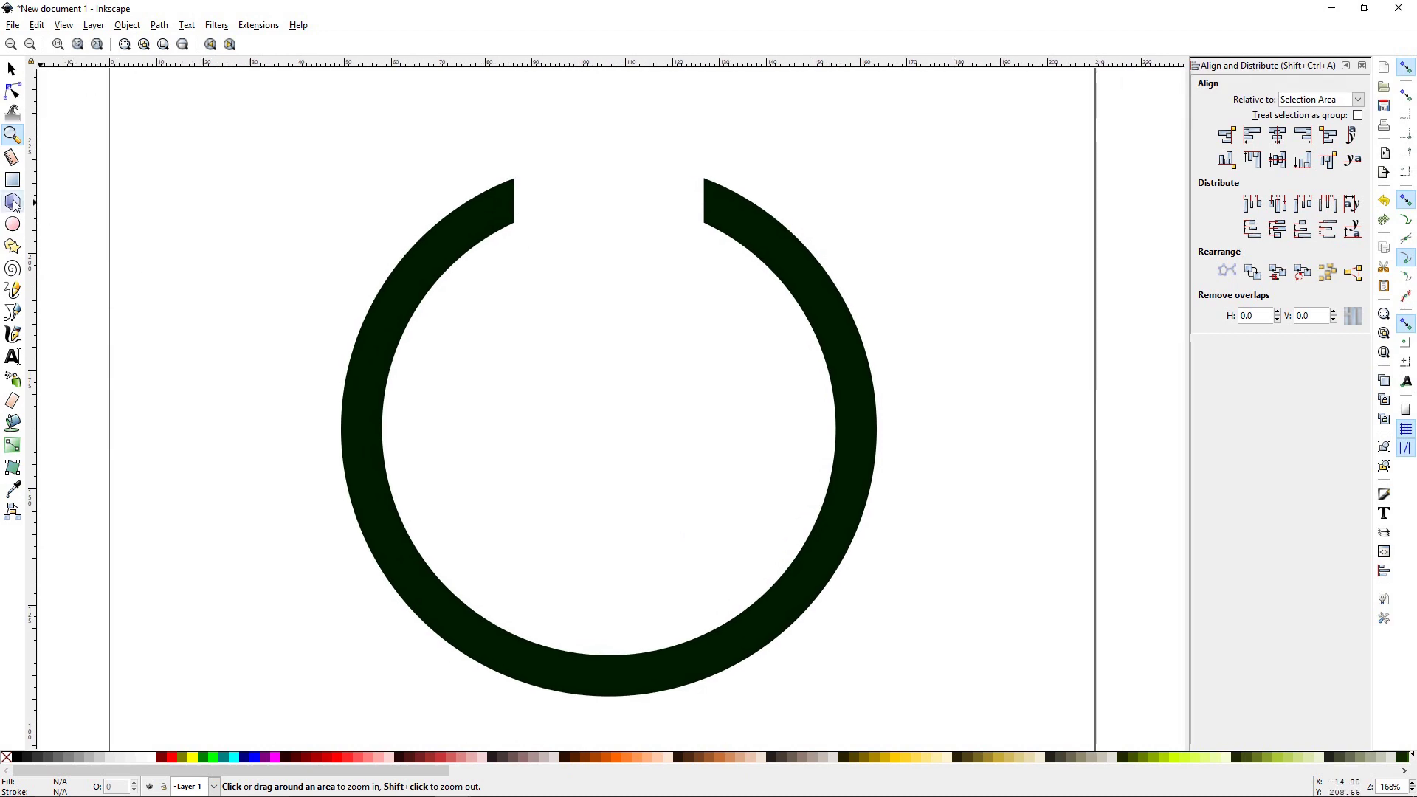
left_click(11, 93)
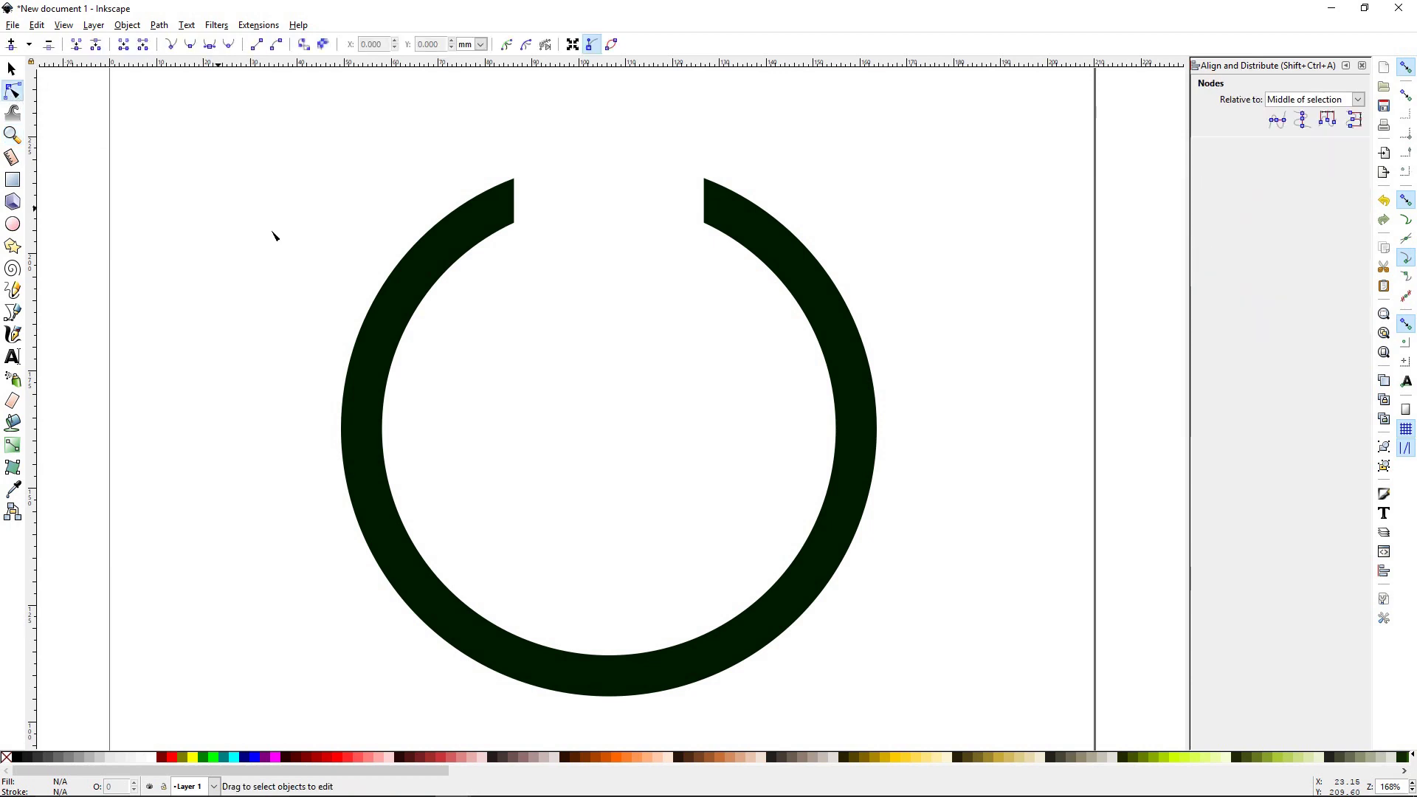
left_click(417, 277)
left_click_drag(522, 214, 538, 216)
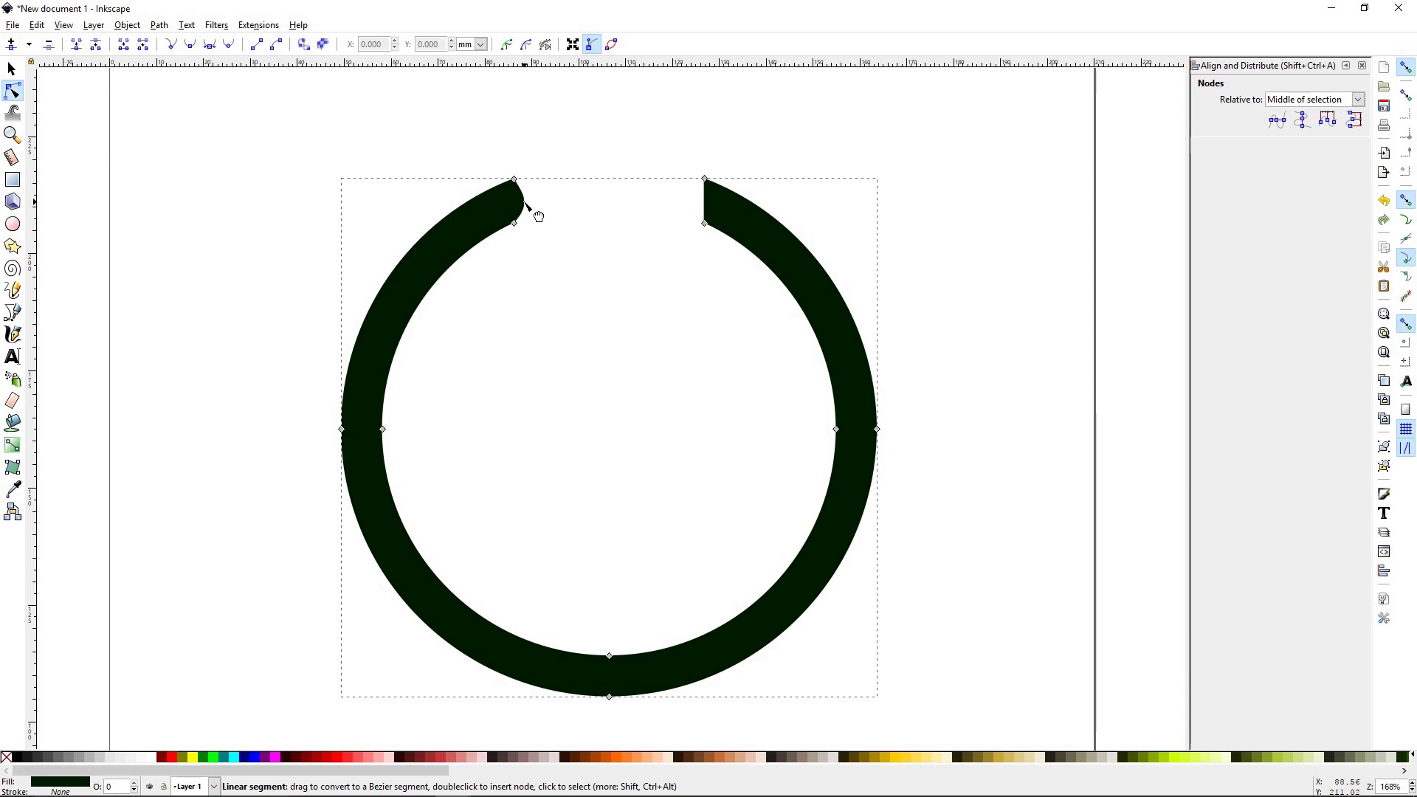
Try curving the gap's right end, undo it to keep it straight, and fit the page
left_click(11, 69)
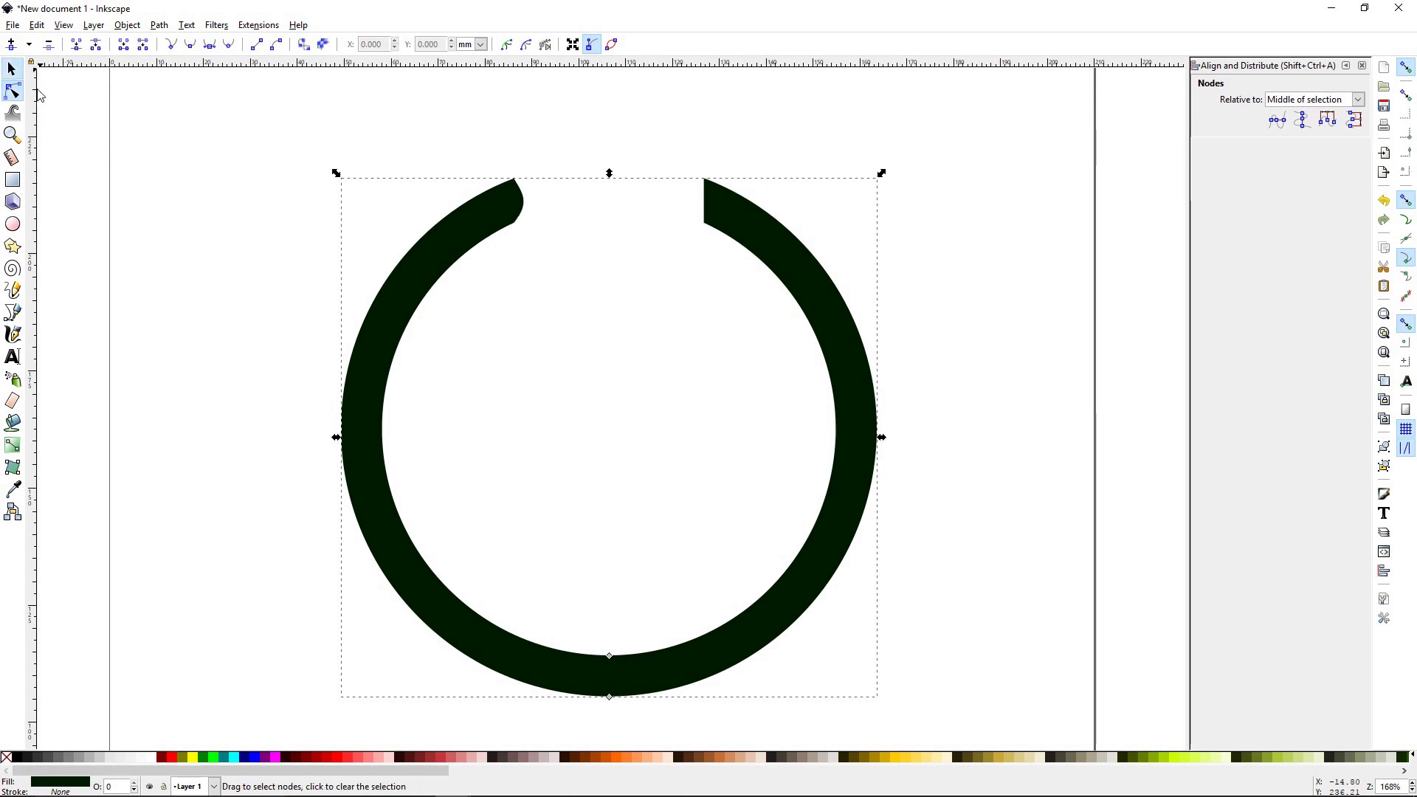
left_click(206, 191)
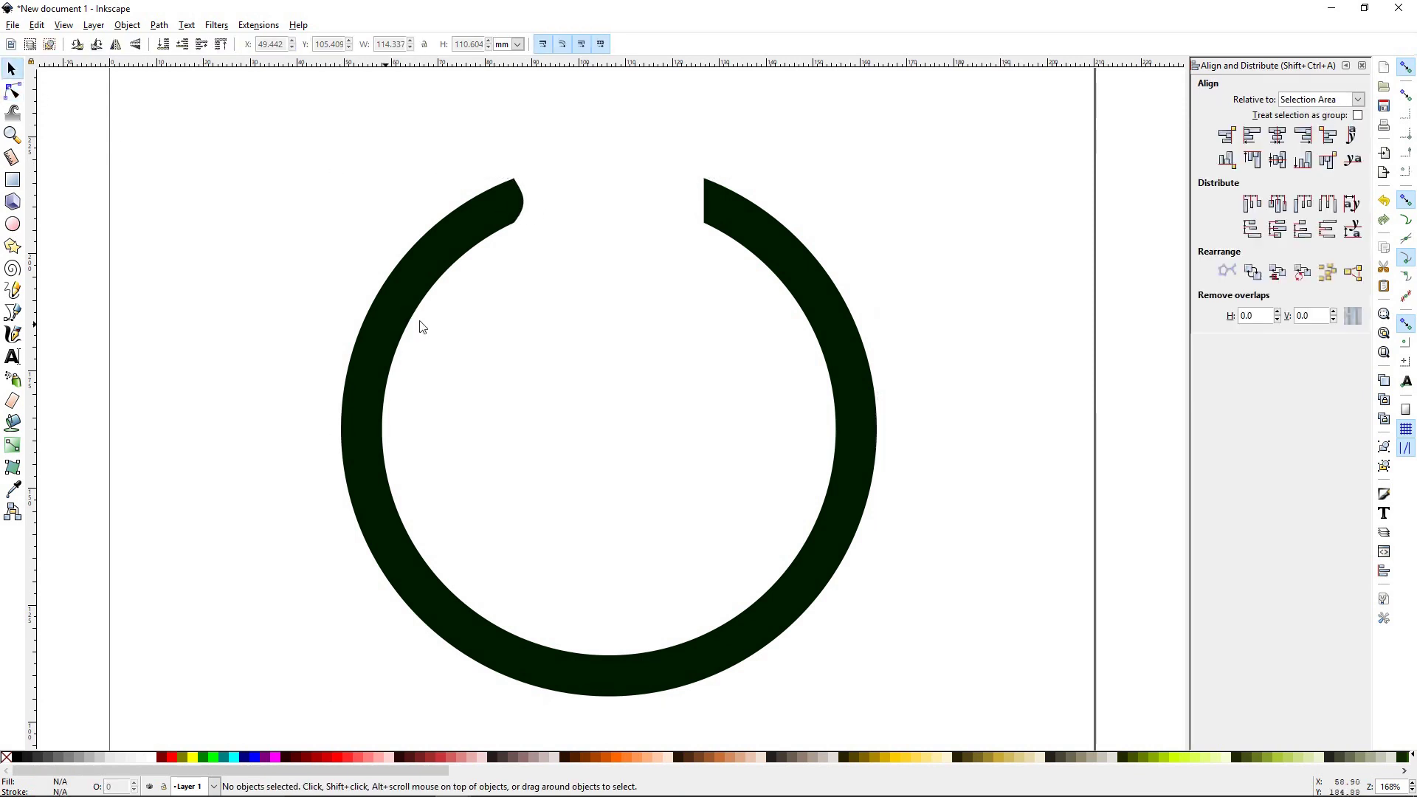
left_click(707, 212)
left_click(12, 90)
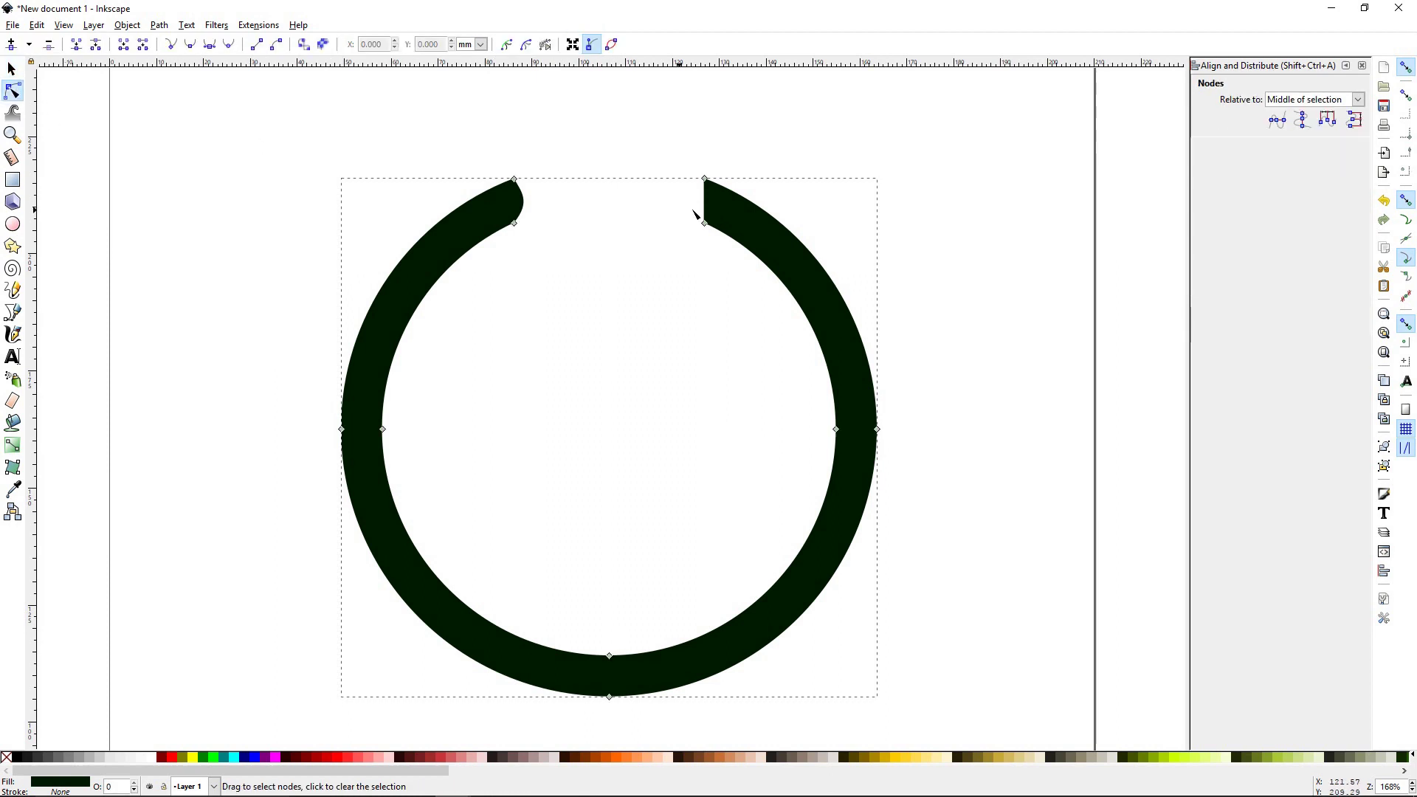
left_click_drag(706, 211, 705, 209)
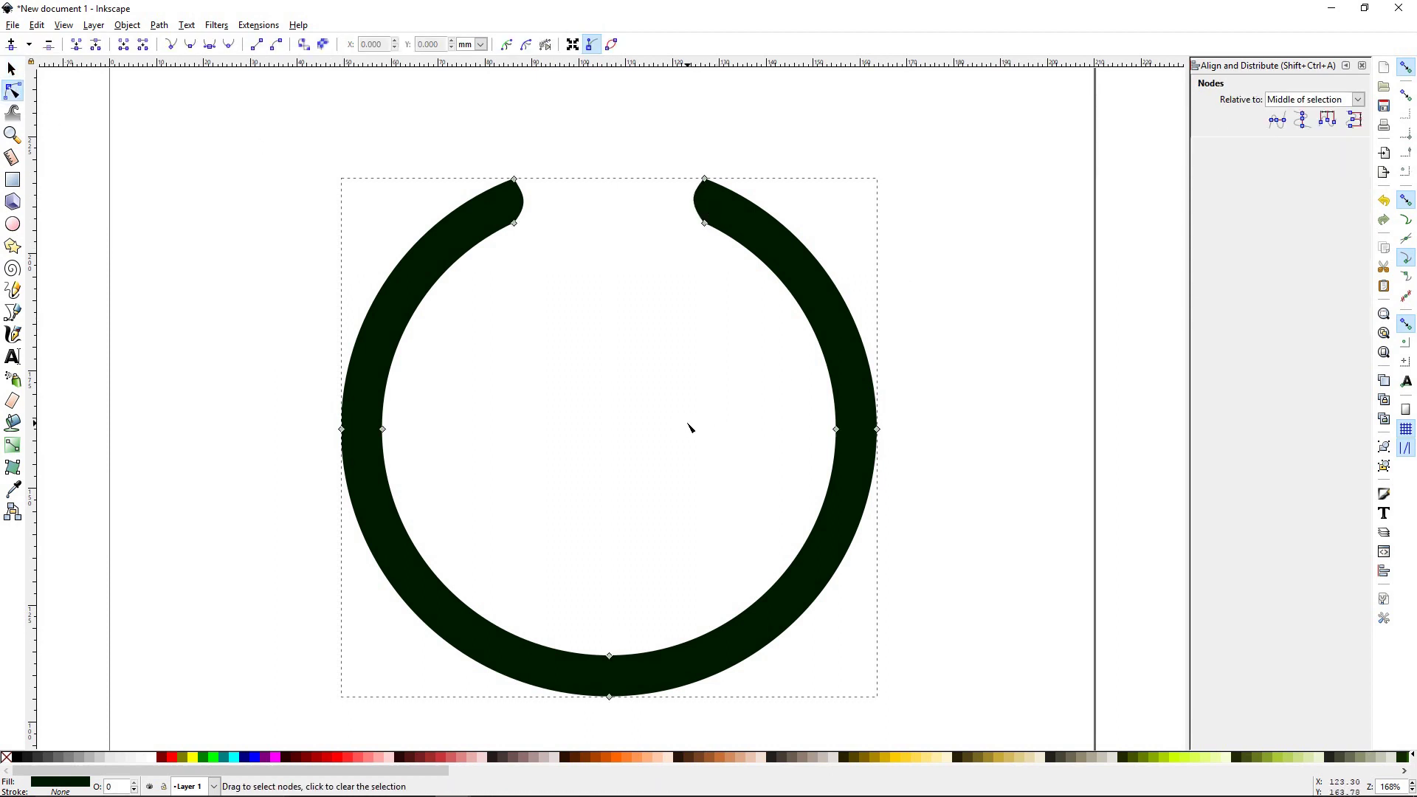
key("ctrl+z")
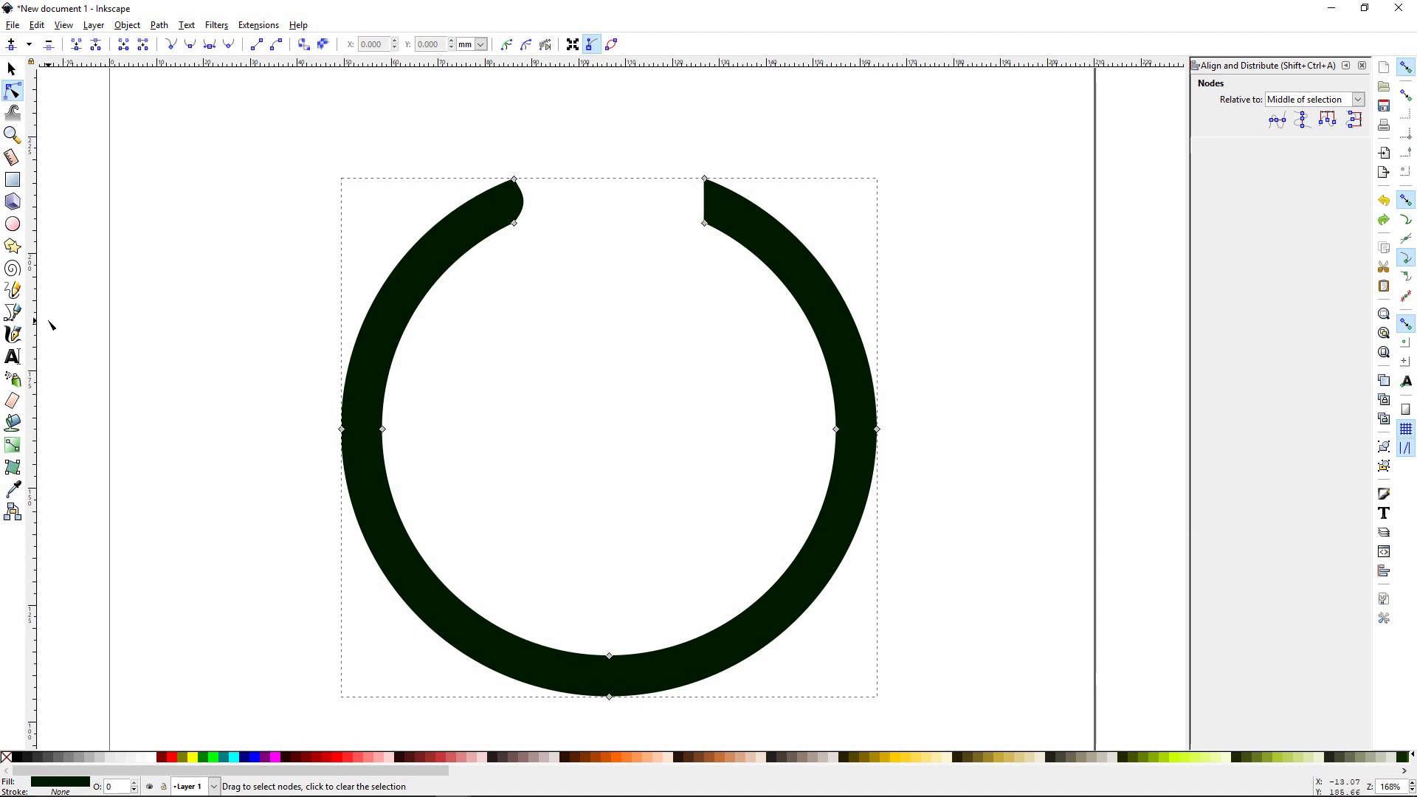
key("Down")
key("Down")
key("Down")
key("Down")
key("Down")
key("Down")
key("Down")
key("Down")
key("Down")
key("Down")
key("Down")
key("Down")
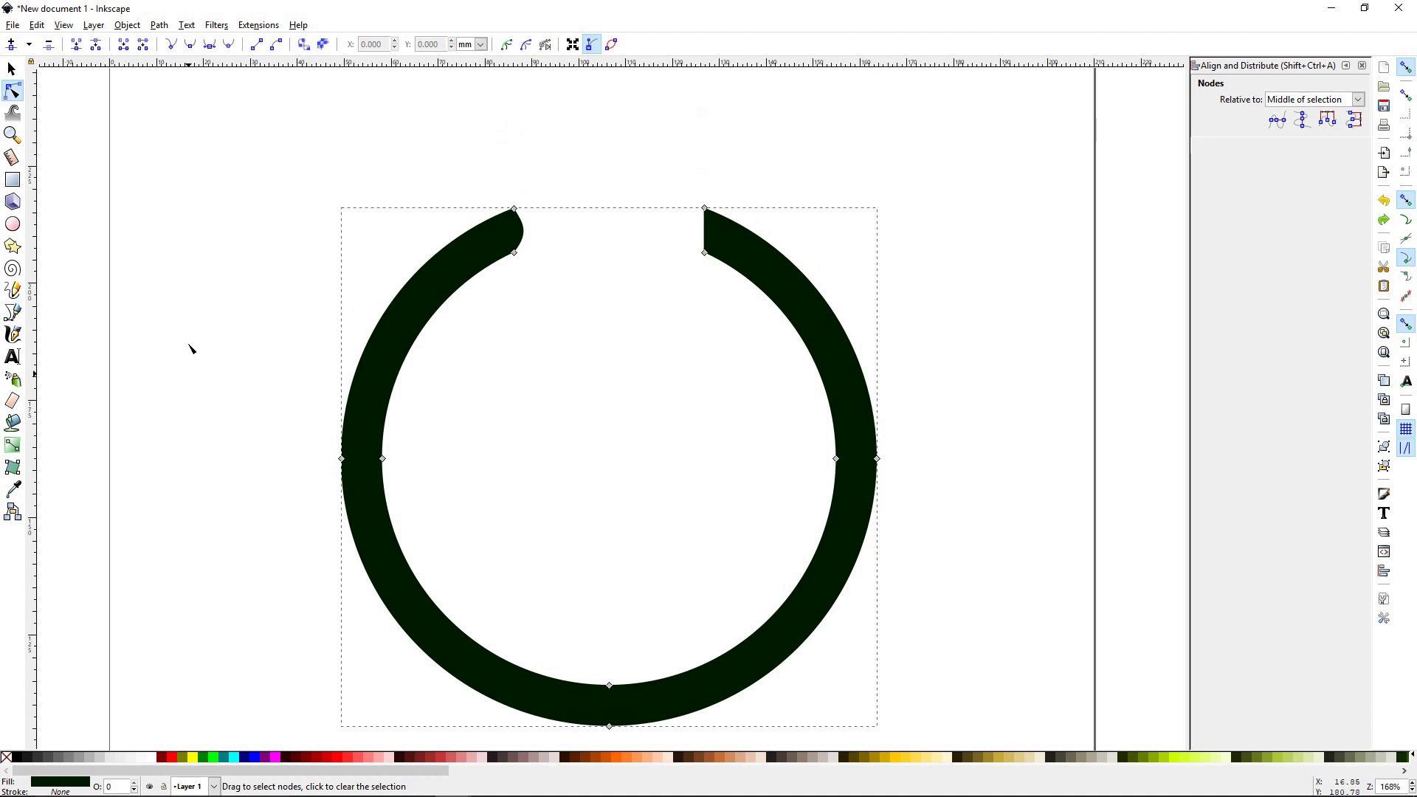
key("5")
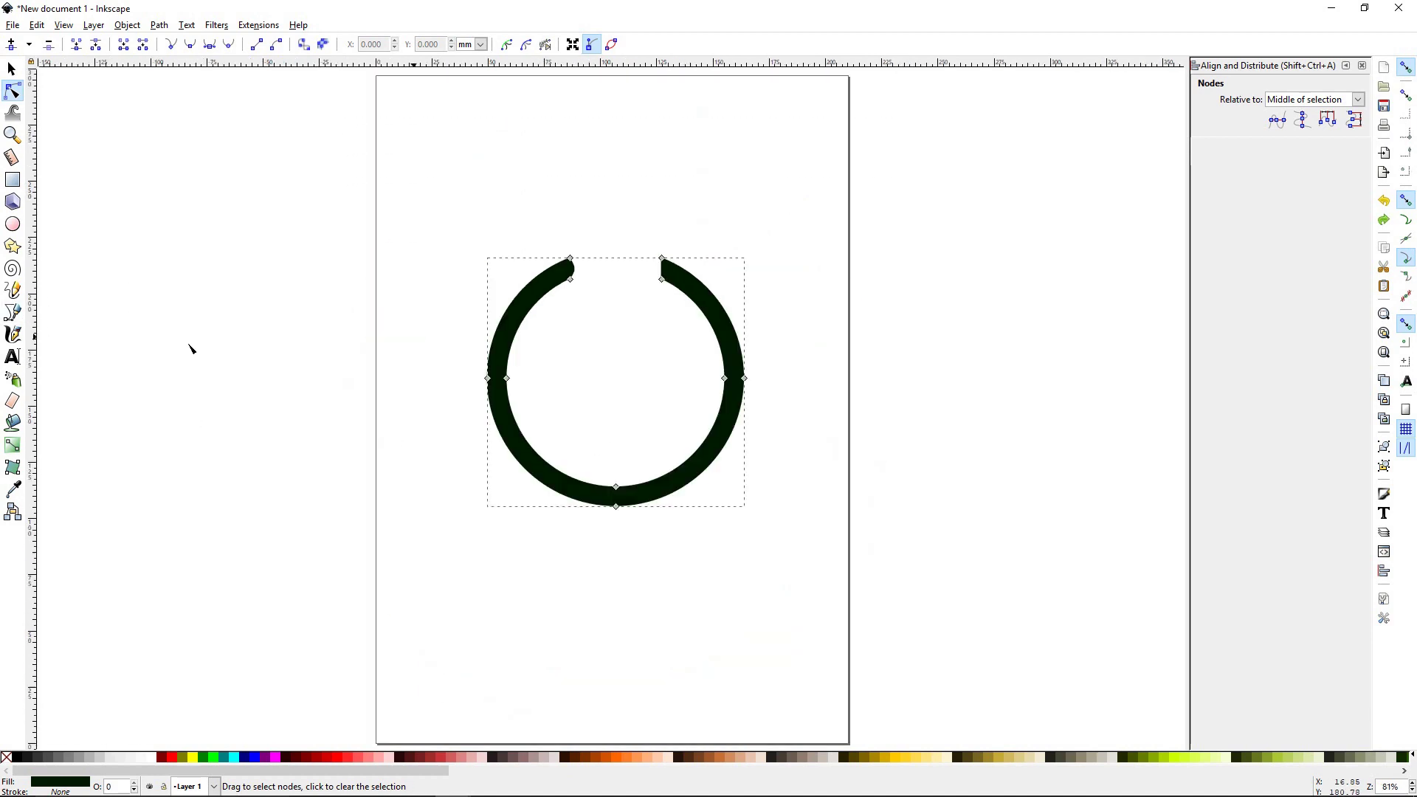
left_click(14, 71)
left_click(202, 342)
key("ctrl+z")
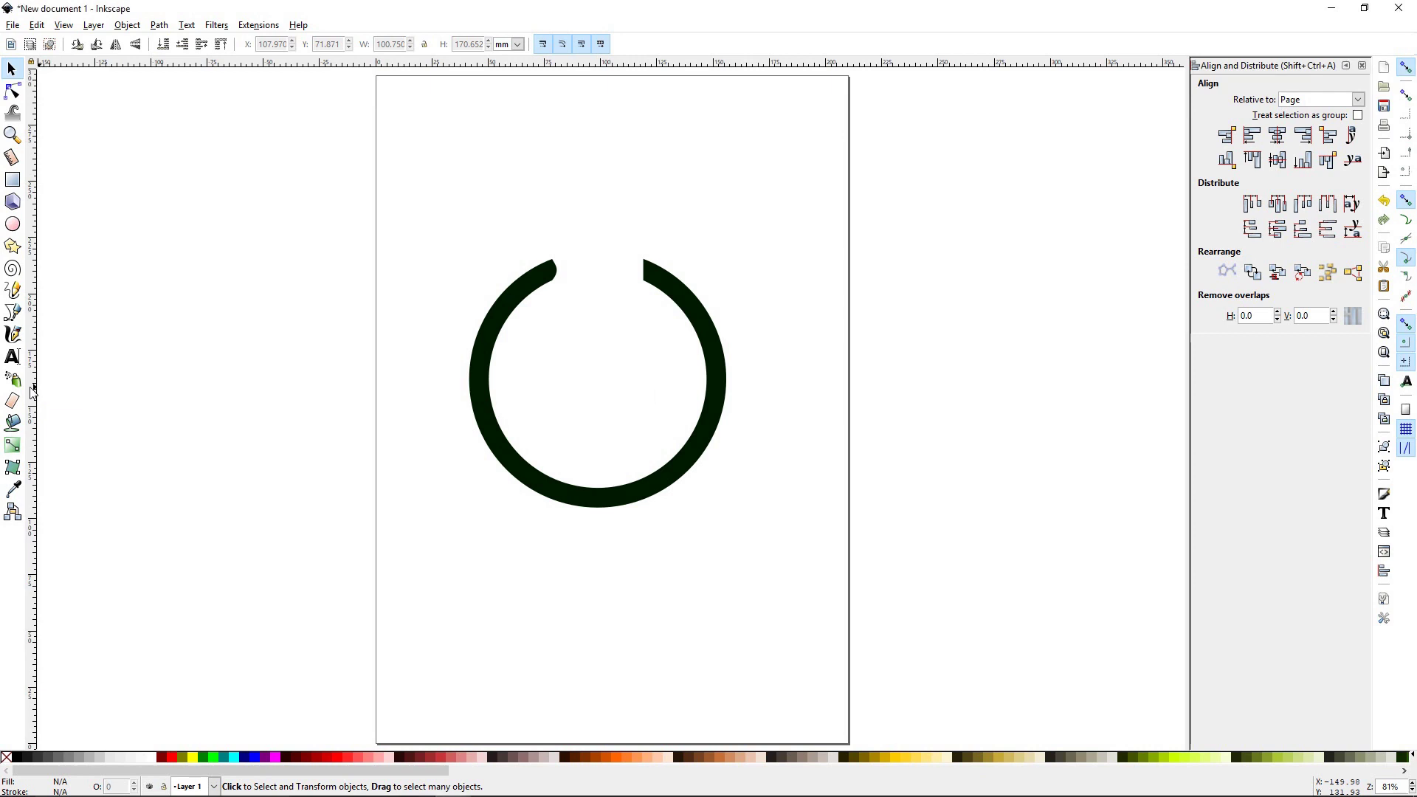
Add a vertical guide at the page centre and snap the ring onto it
left_click_drag(33, 391, 616, 472)
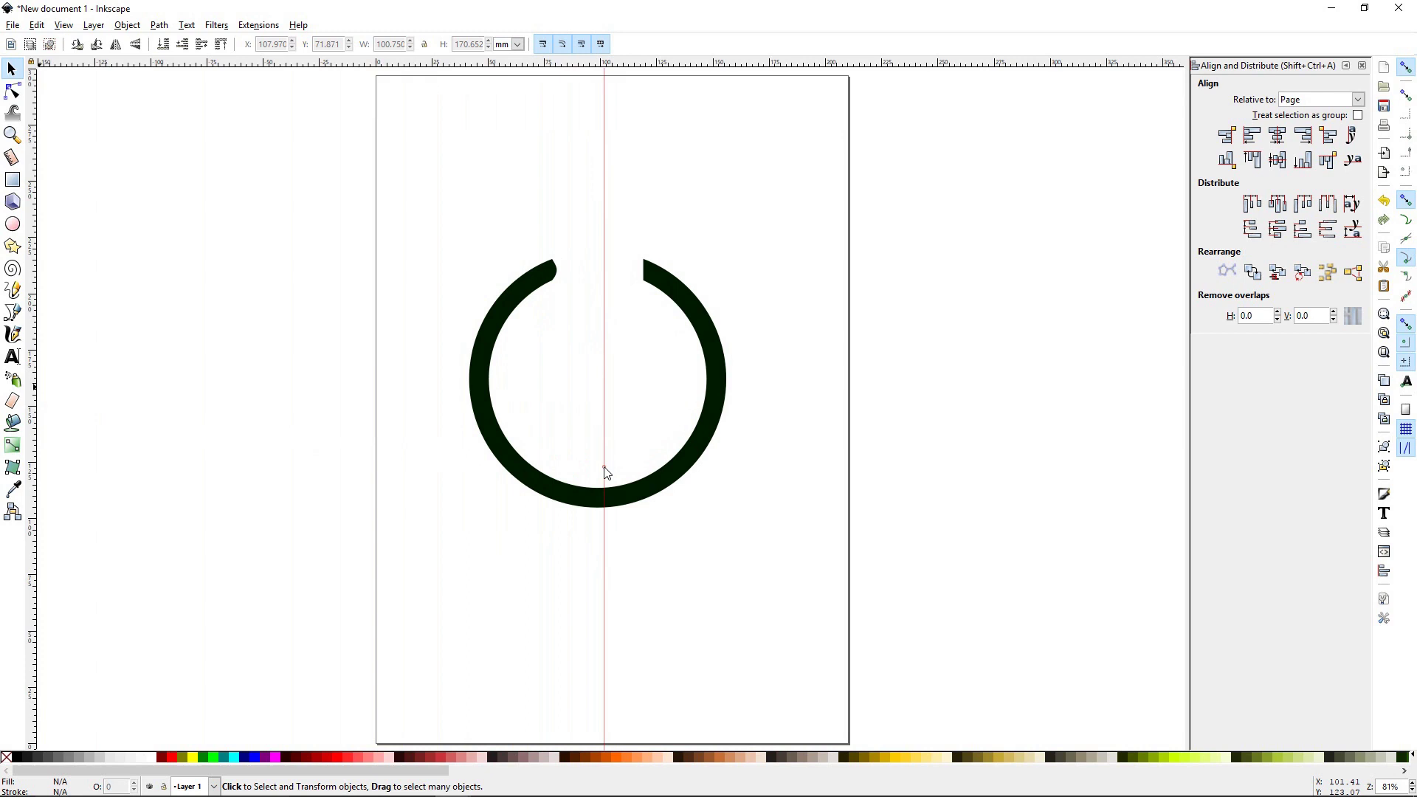
left_click(1406, 341)
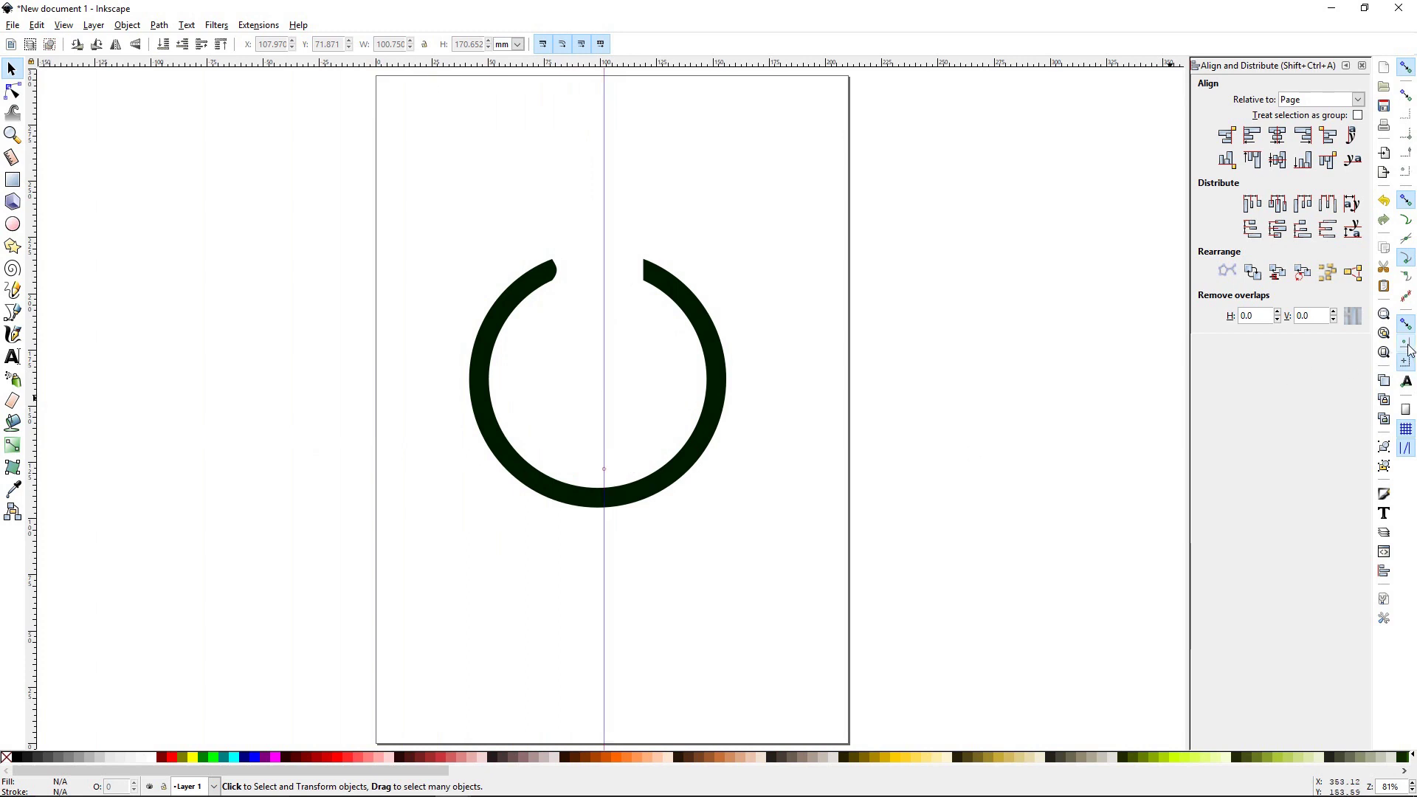
left_click(697, 461)
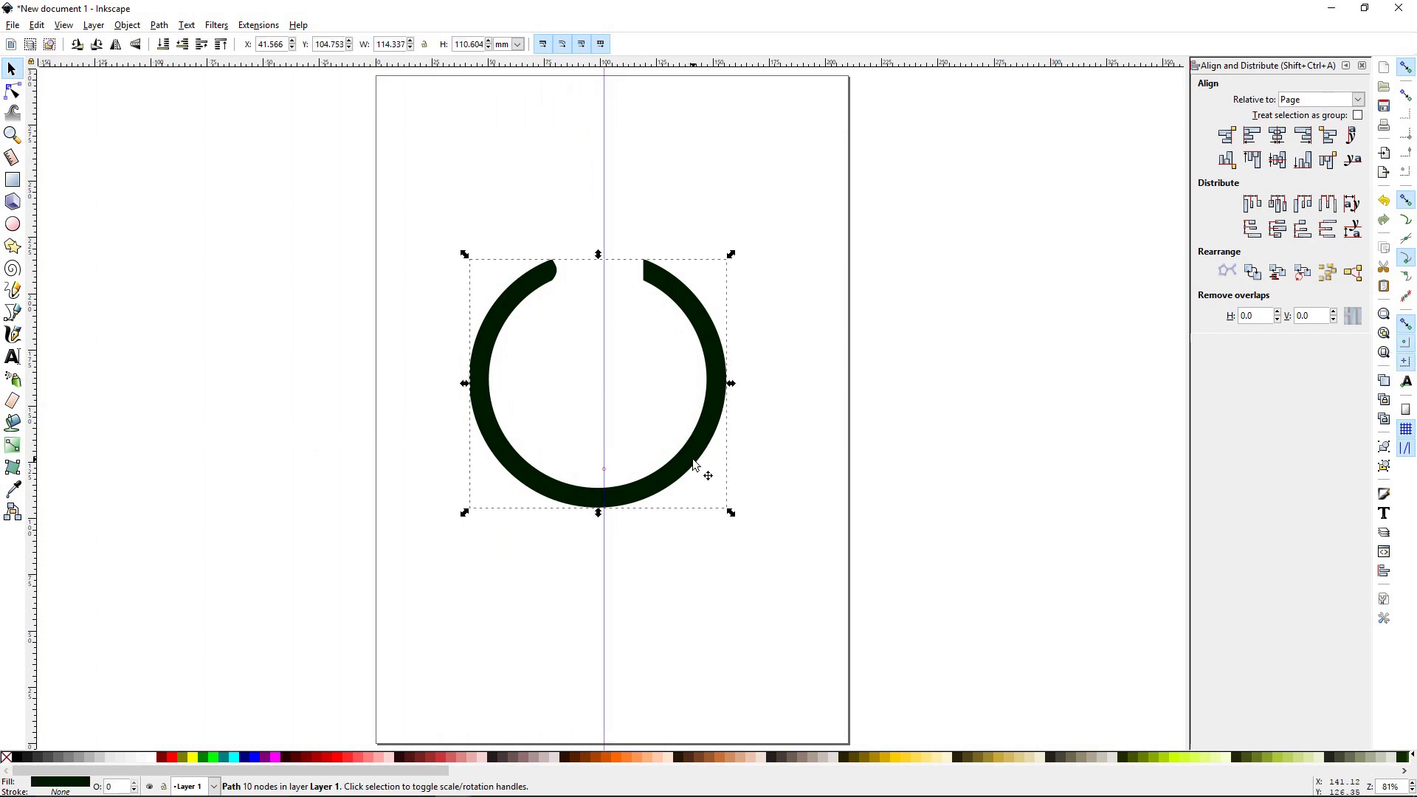
mouse_move(696, 455)
left_mouse_down()
mouse_move(724, 458)
mouse_move(706, 462)
left_mouse_up()
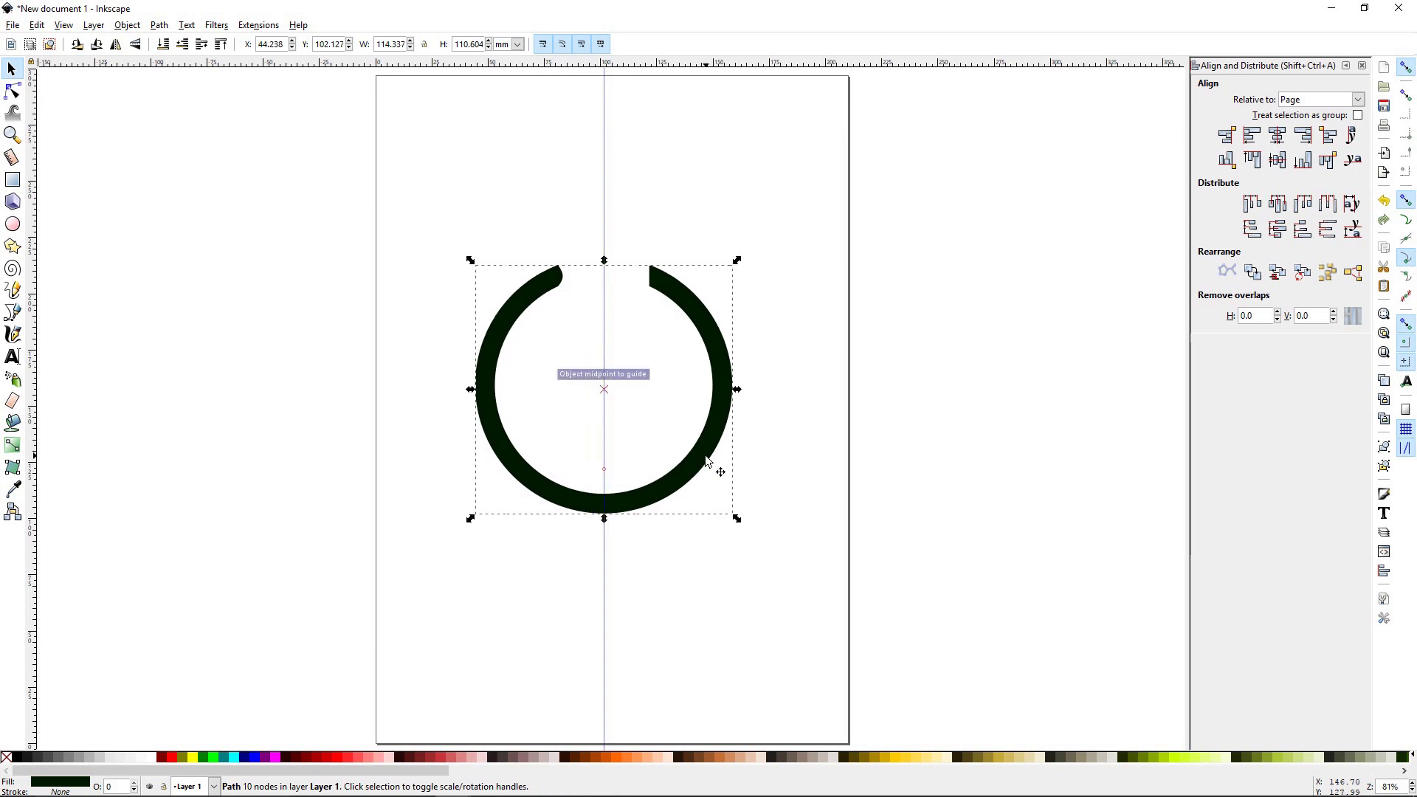
Cover the ring's right half with a rectangle and subtract it, leaving a 57.169 mm left arc
left_click(12, 179)
left_click_drag(604, 190, 804, 583)
key("s")
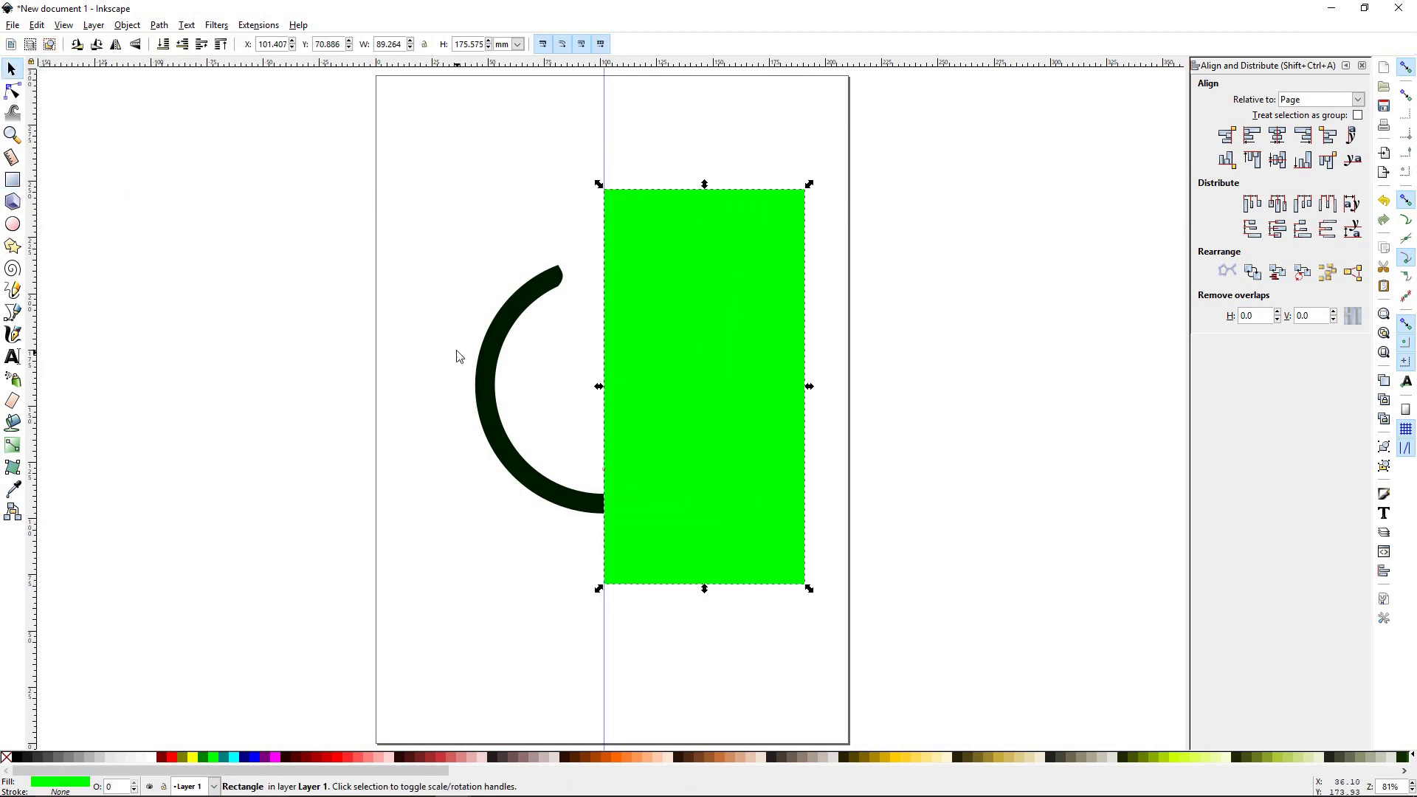
left_click(489, 414, "shift")
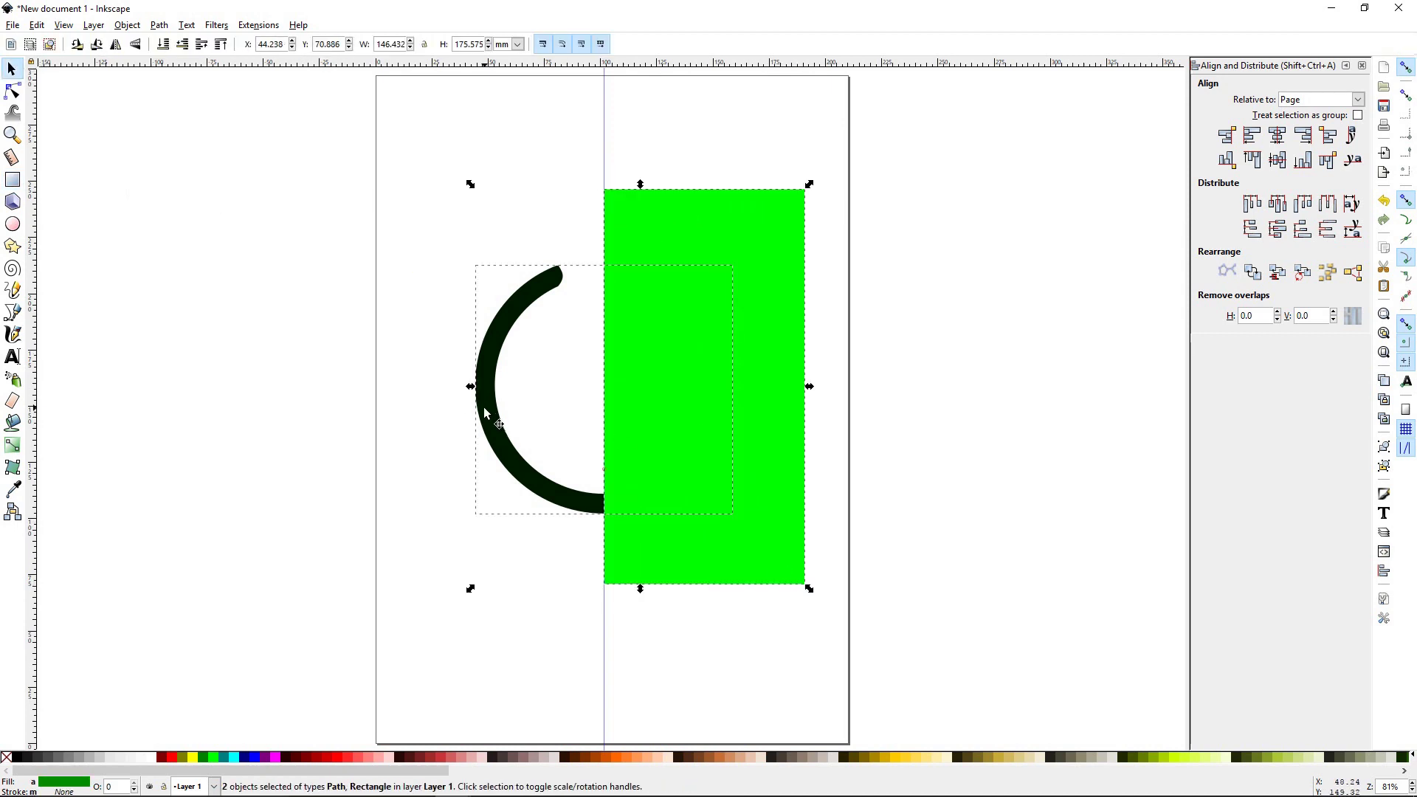
left_click(164, 26)
left_click(186, 126)
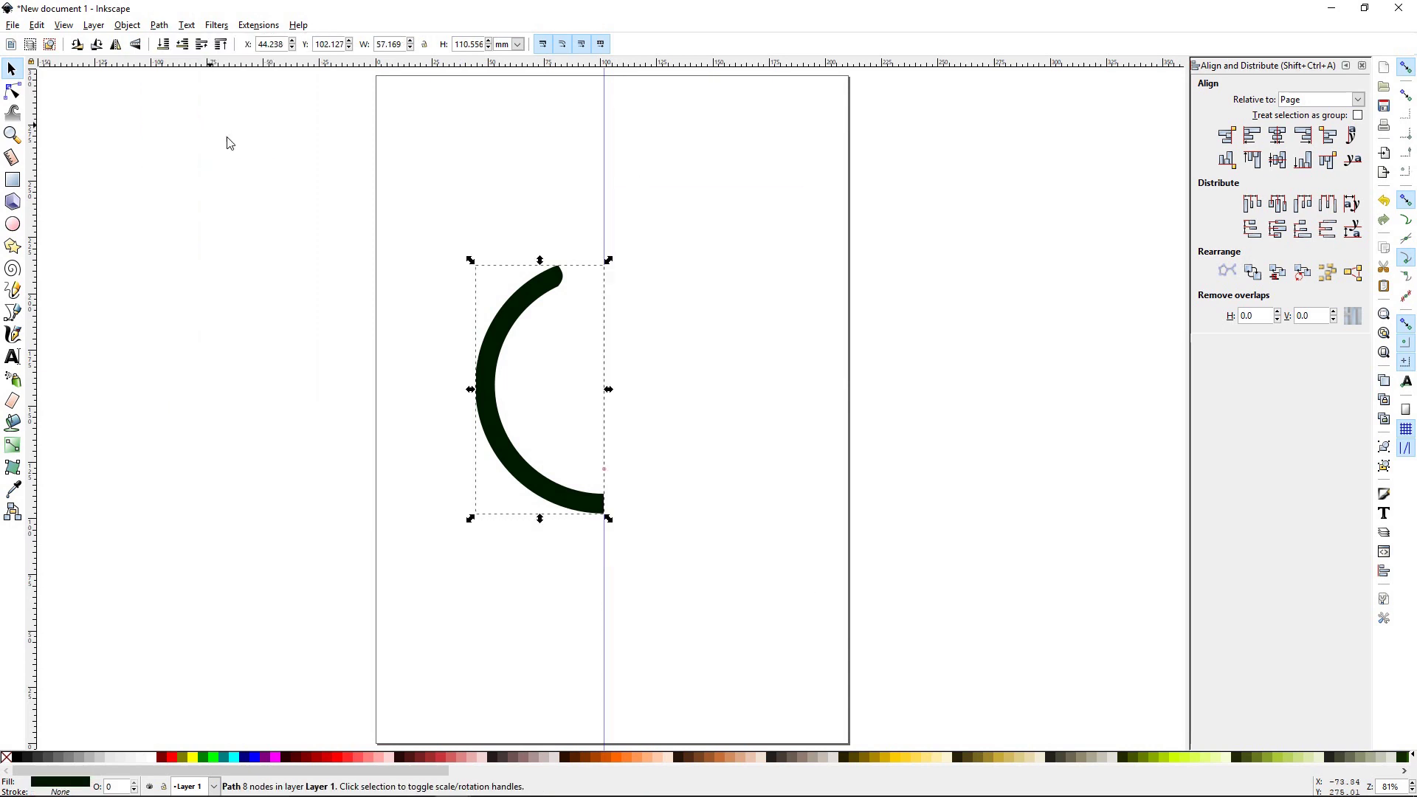
left_click(329, 252)
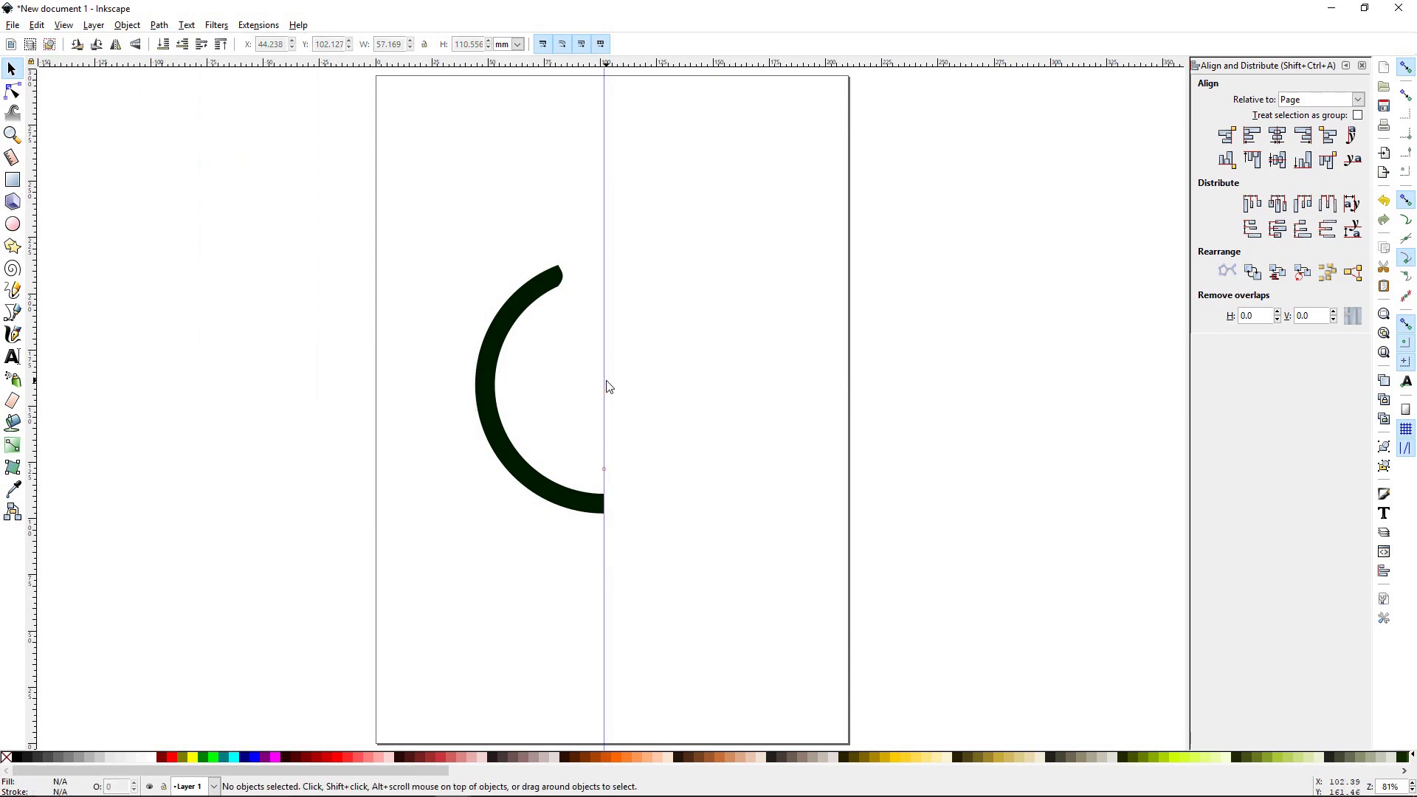
left_click_drag(605, 389, 160, 387)
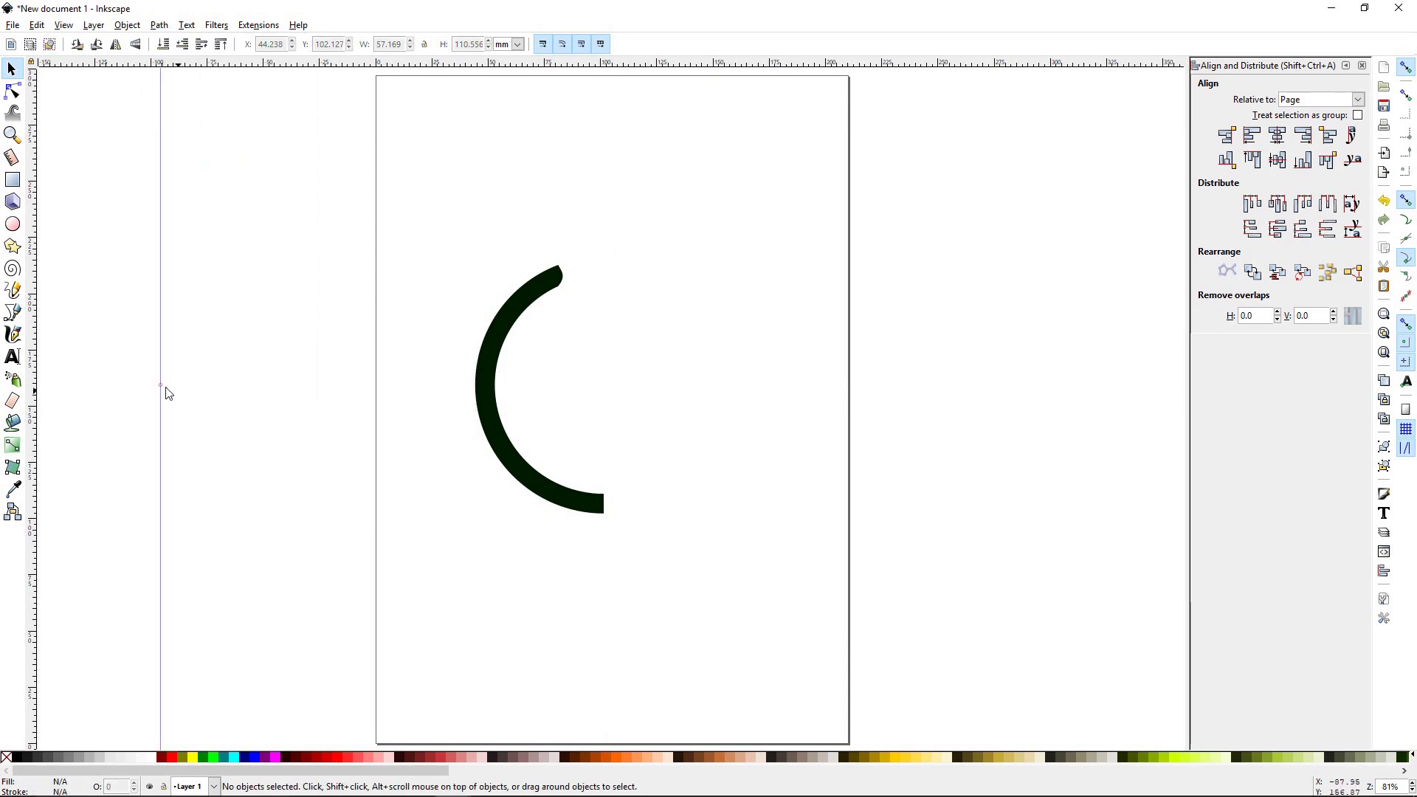
Flip a copy of the left arc horizontally, move it right, and join both into a 113.943 mm ring
left_click(541, 493)
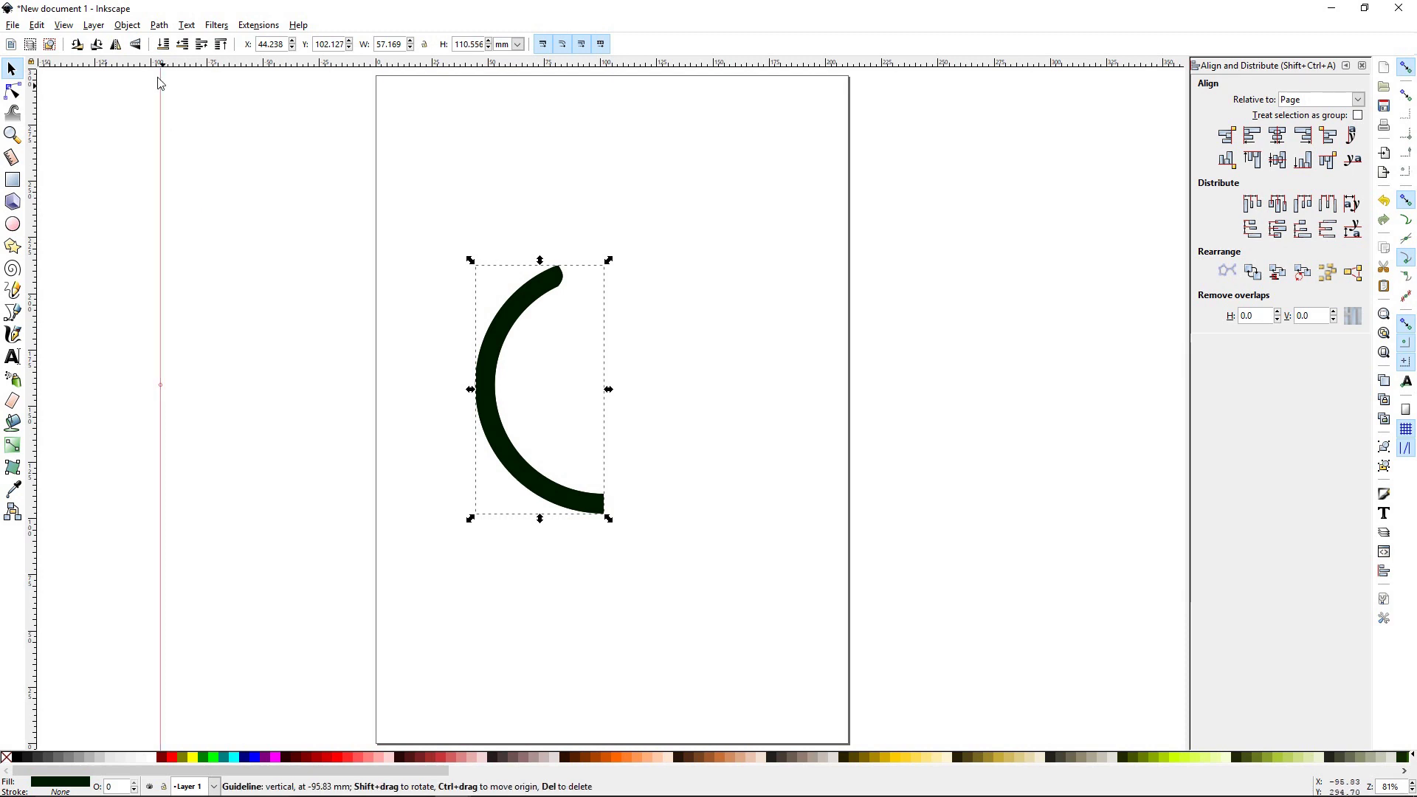
left_click(116, 49)
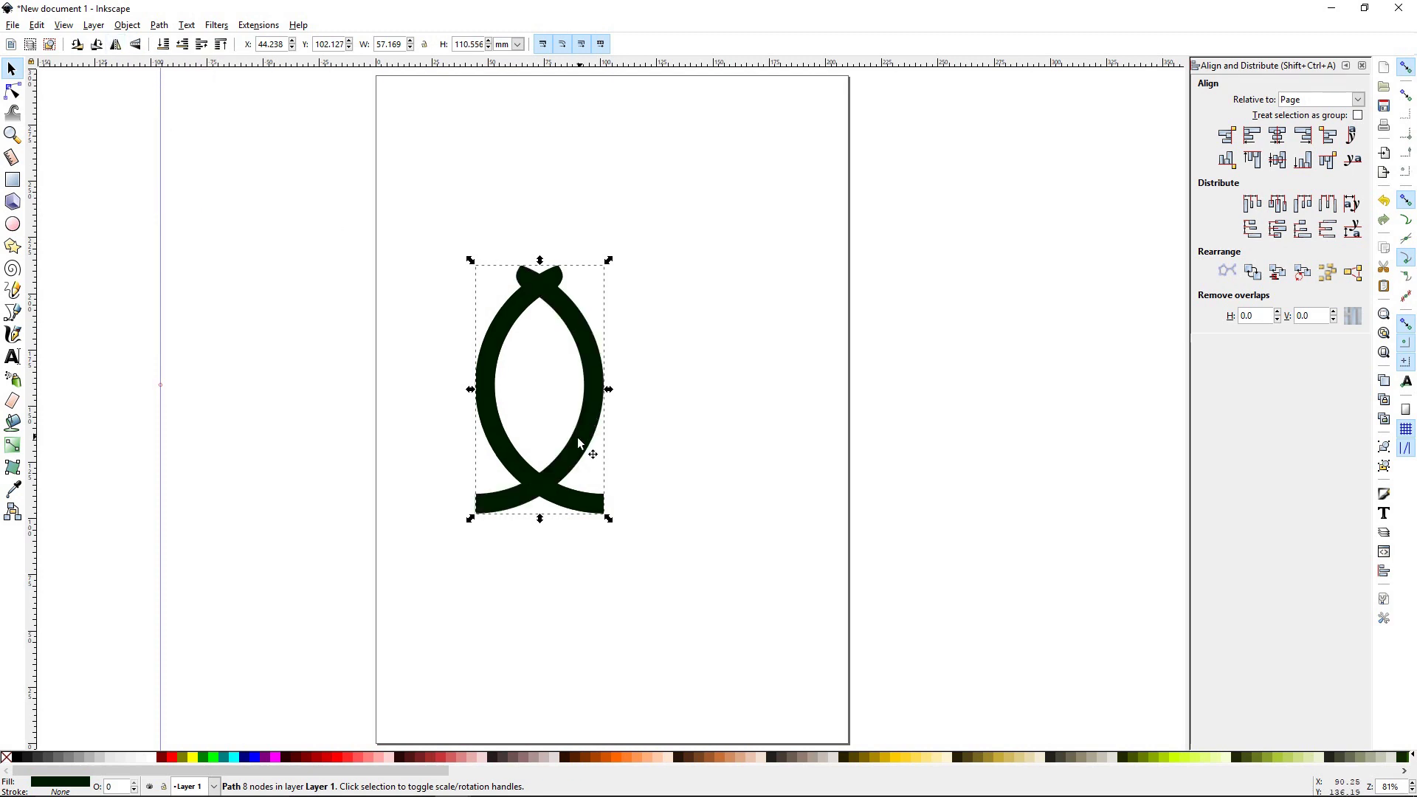
left_click_drag(581, 448, 712, 444)
left_click(703, 585)
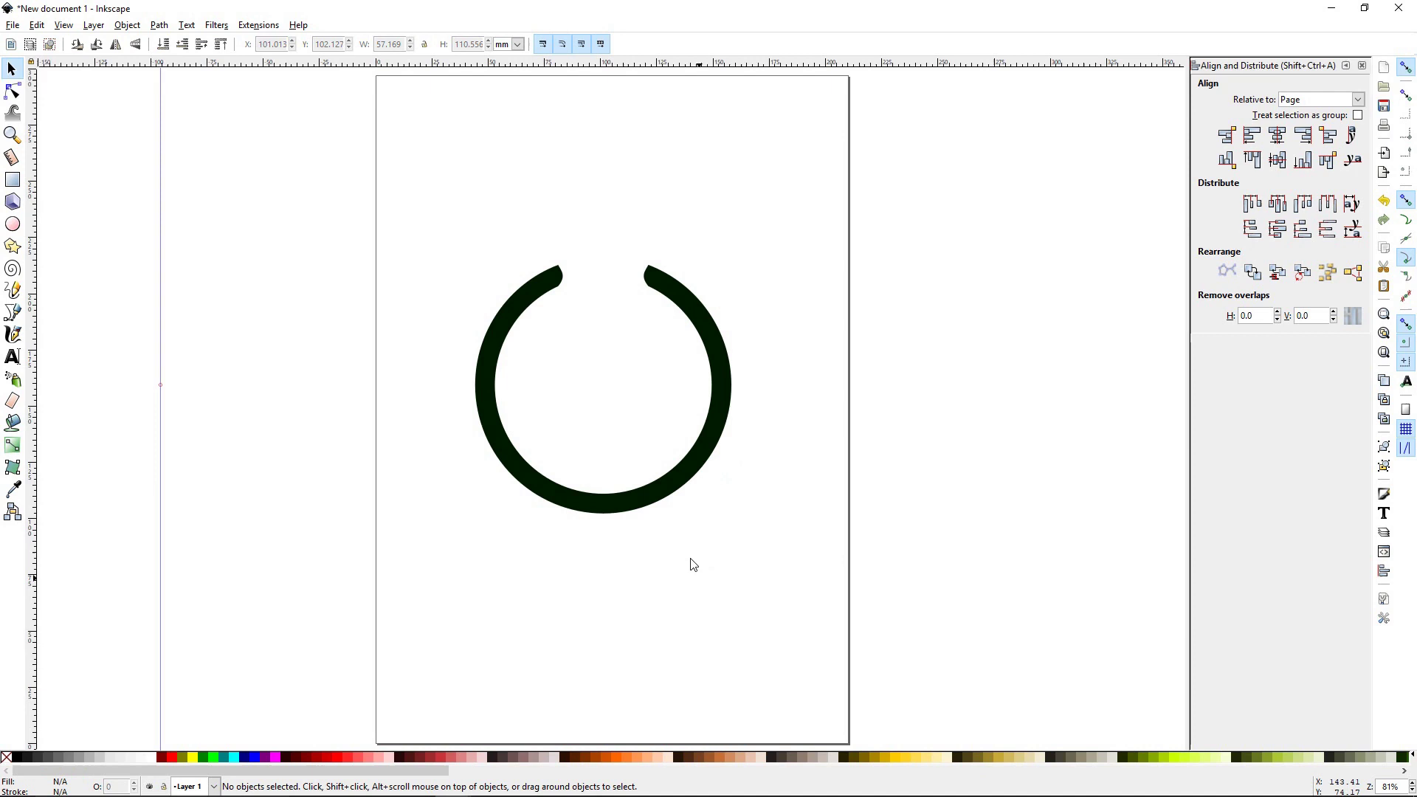
left_click_drag(380, 167, 836, 617)
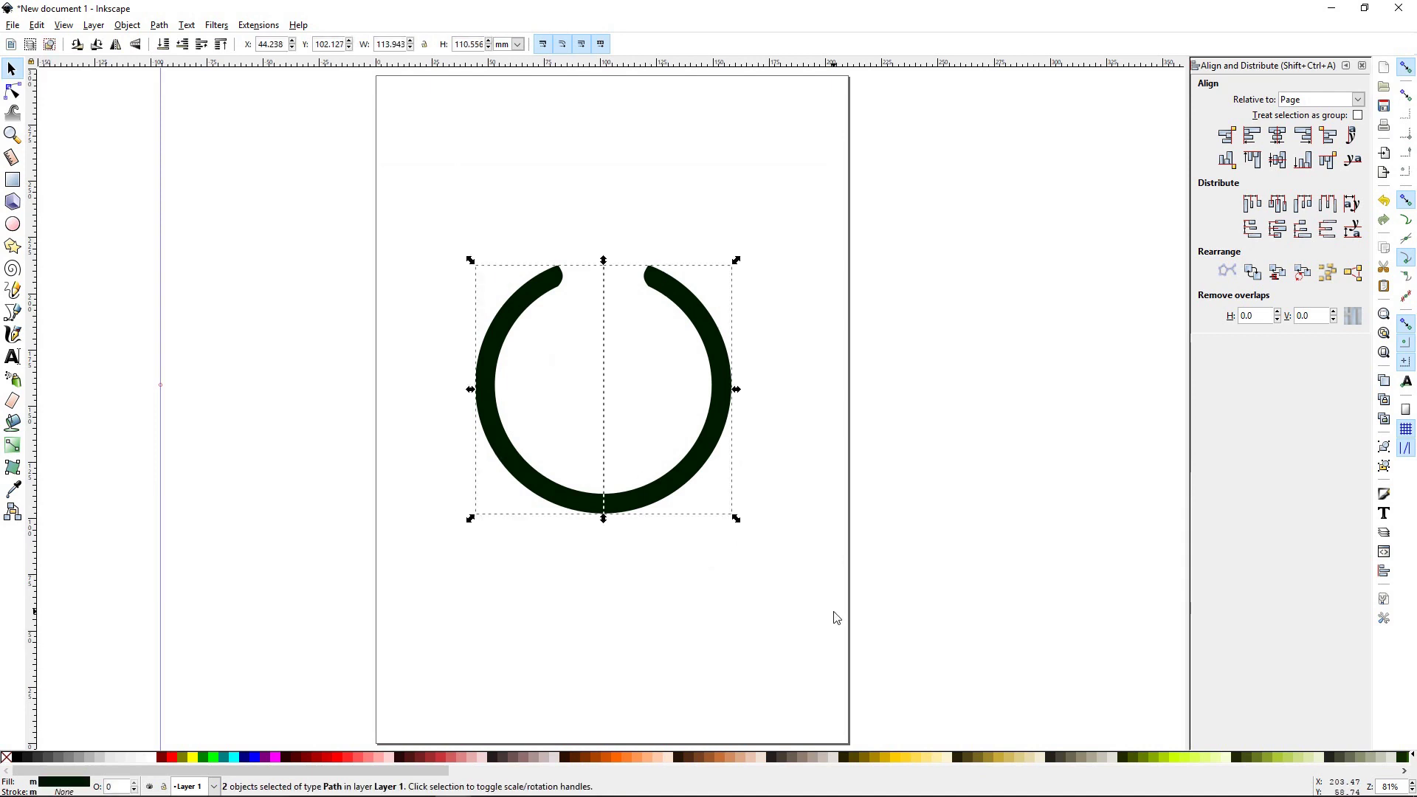
left_click(174, 28)
left_click(214, 122)
left_click(458, 442)
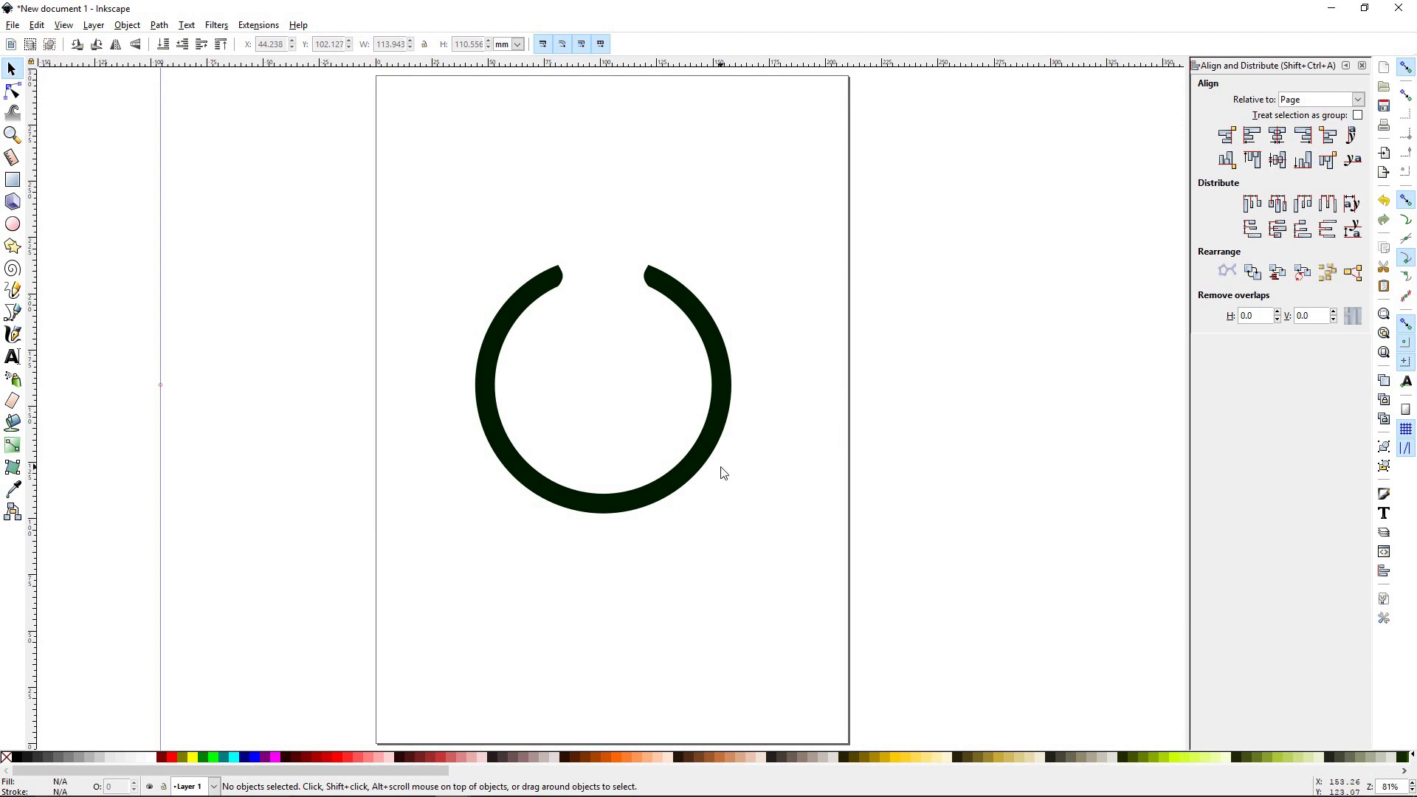
left_click(12, 179)
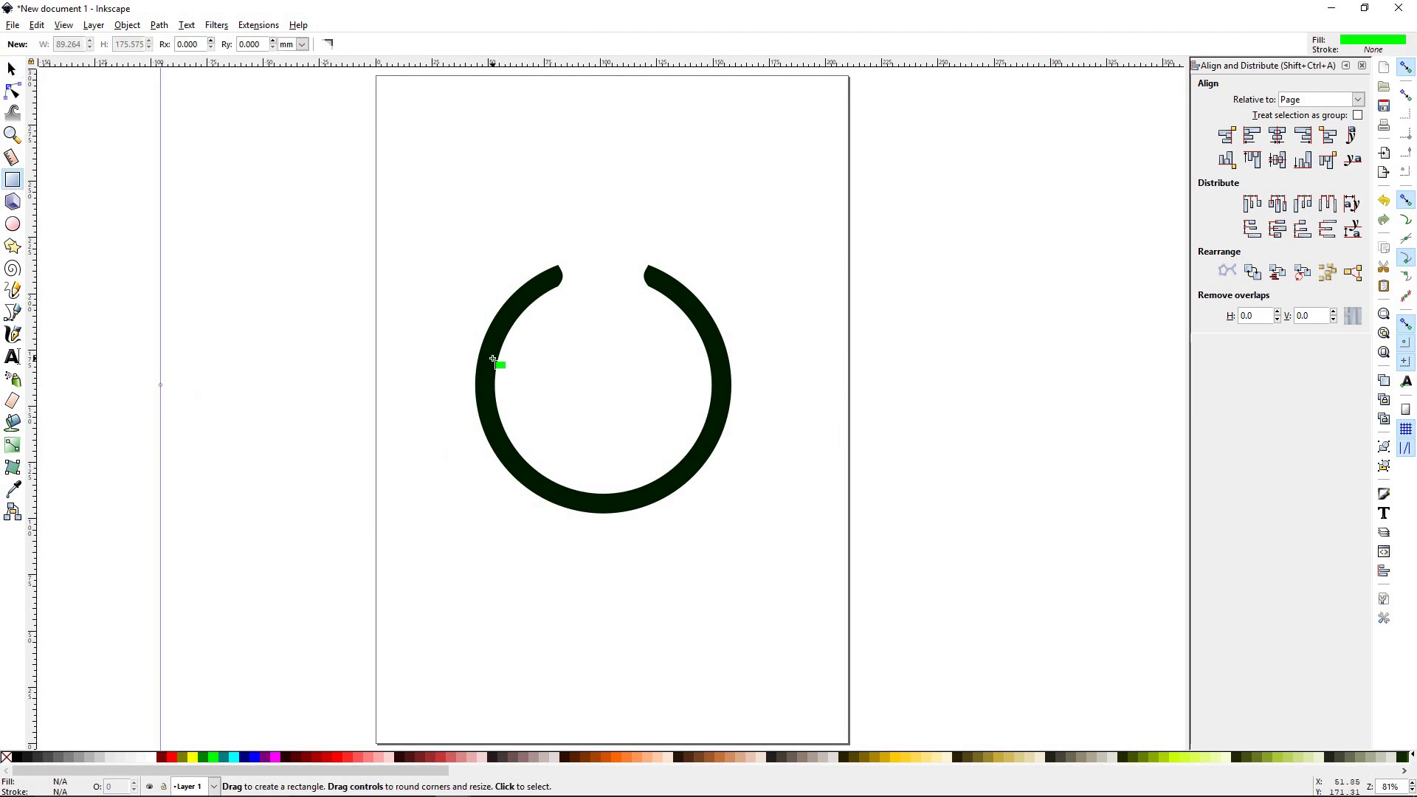
Draw a tall green bar in the ring's top gap and round off its ends
left_click_drag(477, 371, 604, 347)
left_click(11, 69)
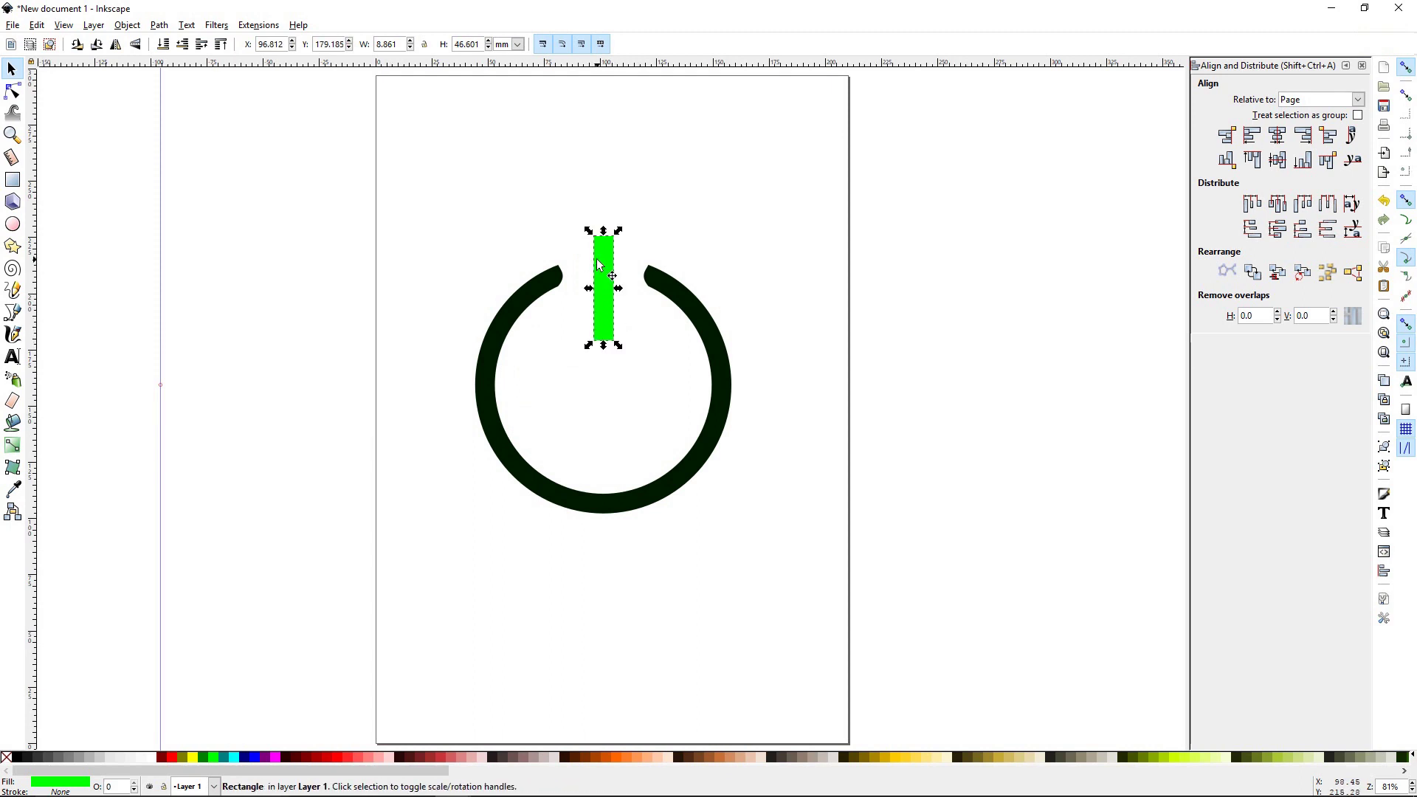
left_click_drag(601, 264, 600, 254)
left_click(603, 264)
left_click(625, 342)
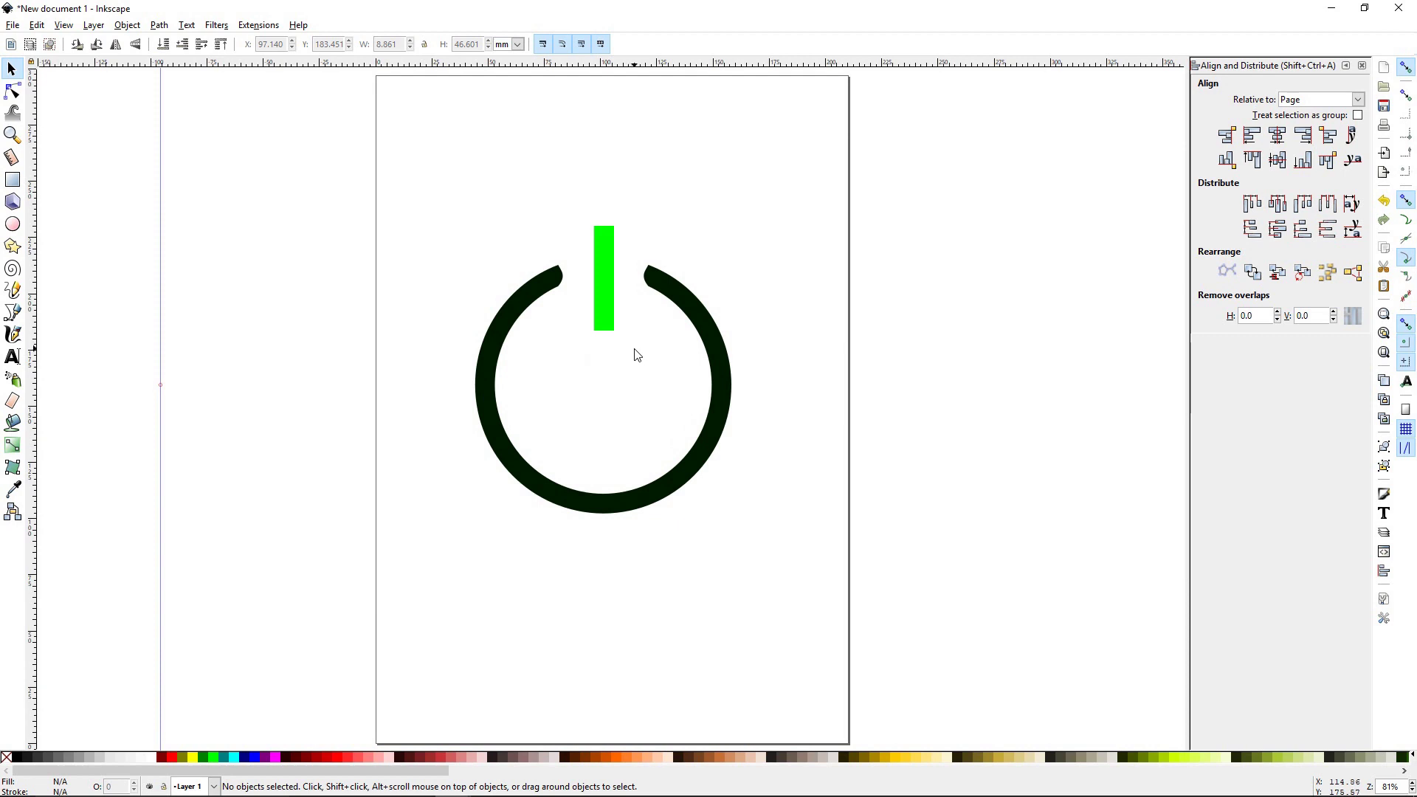
left_click(610, 316)
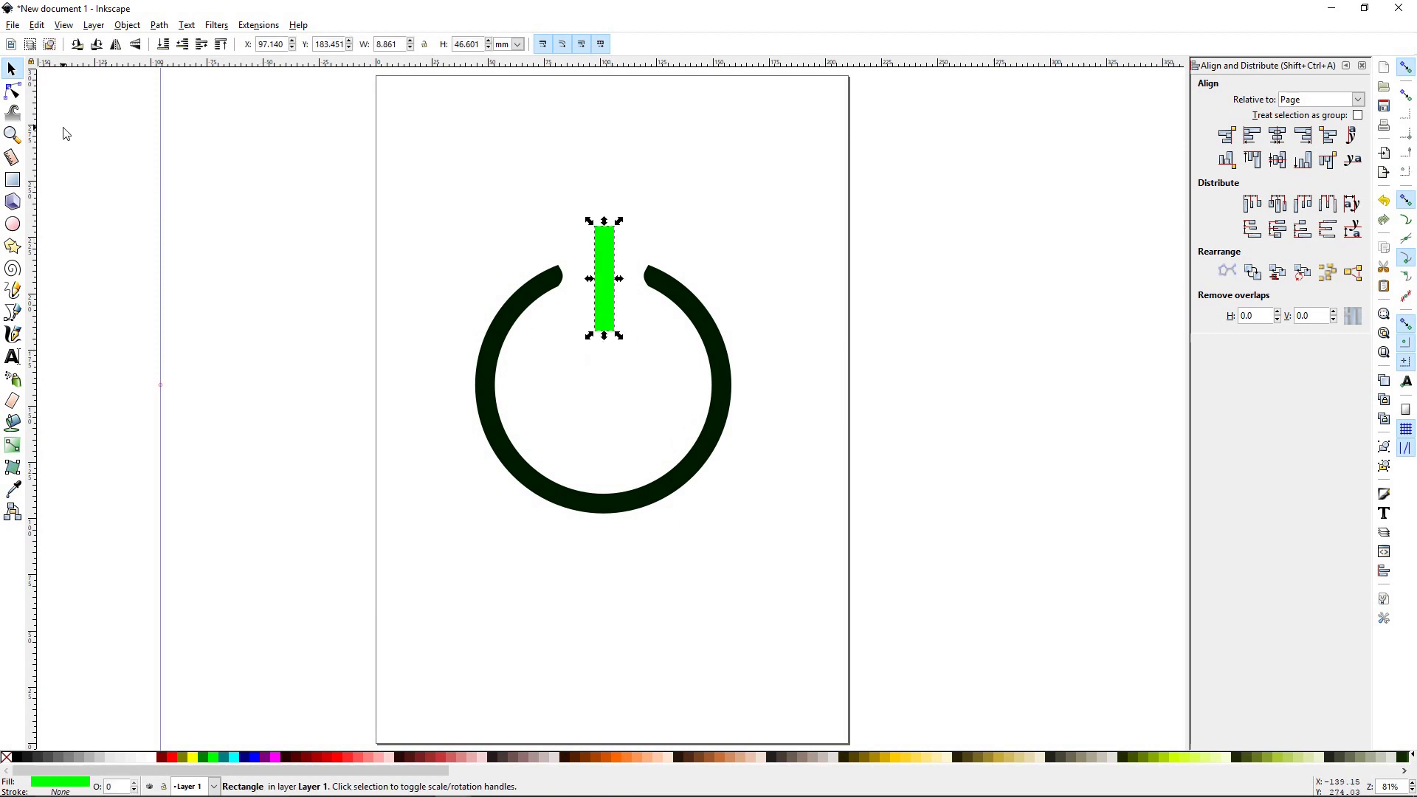
left_click(13, 179)
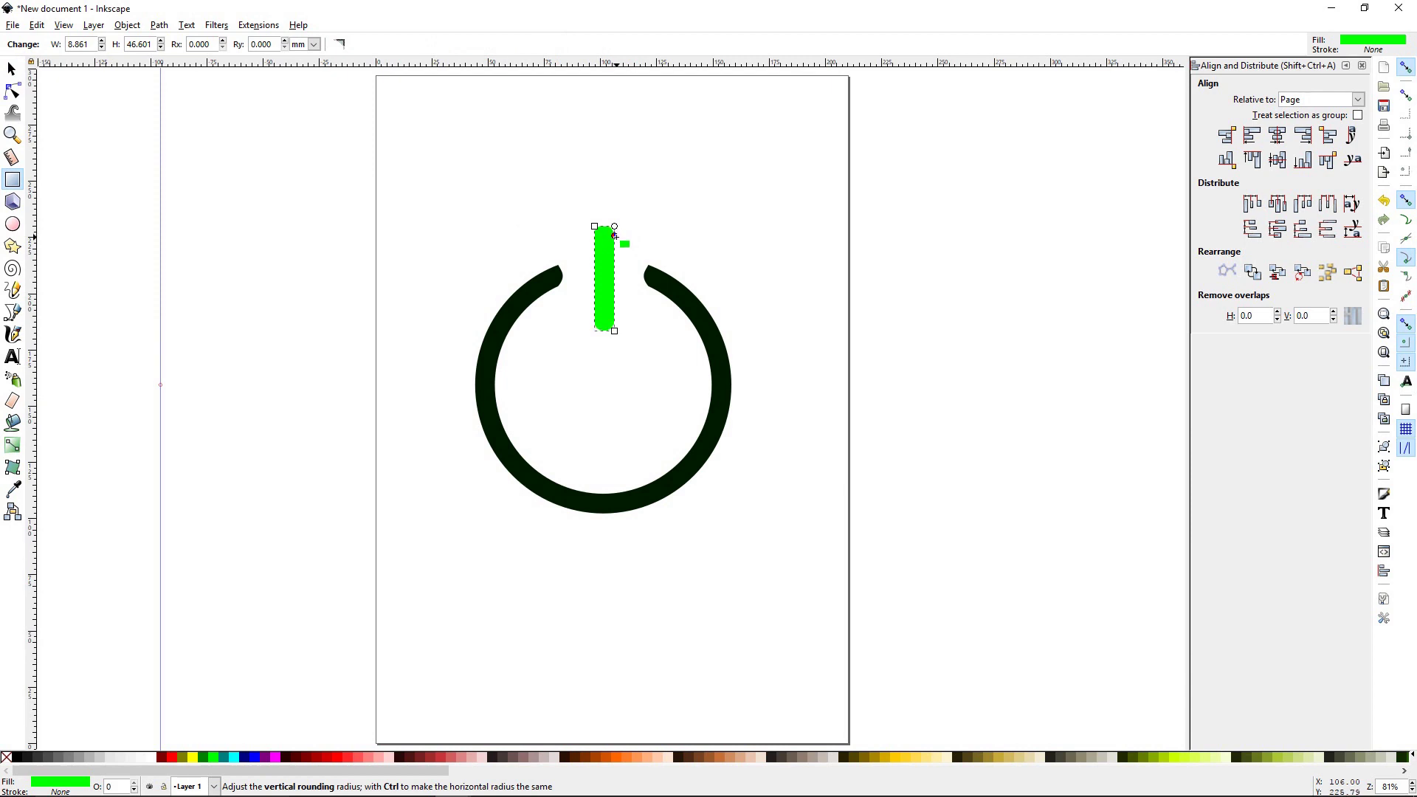
left_click_drag(614, 228, 614, 238)
left_click(11, 69)
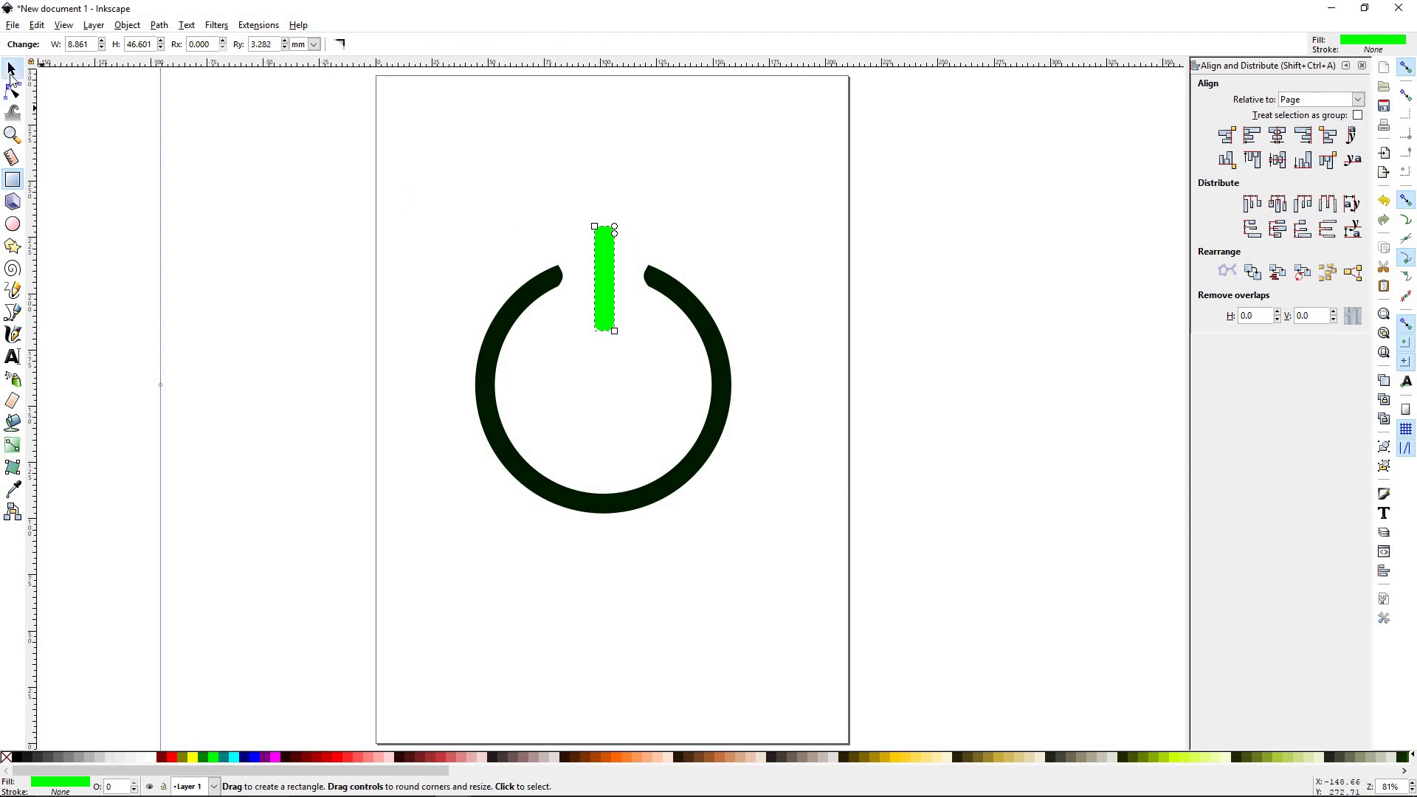
left_click(340, 305)
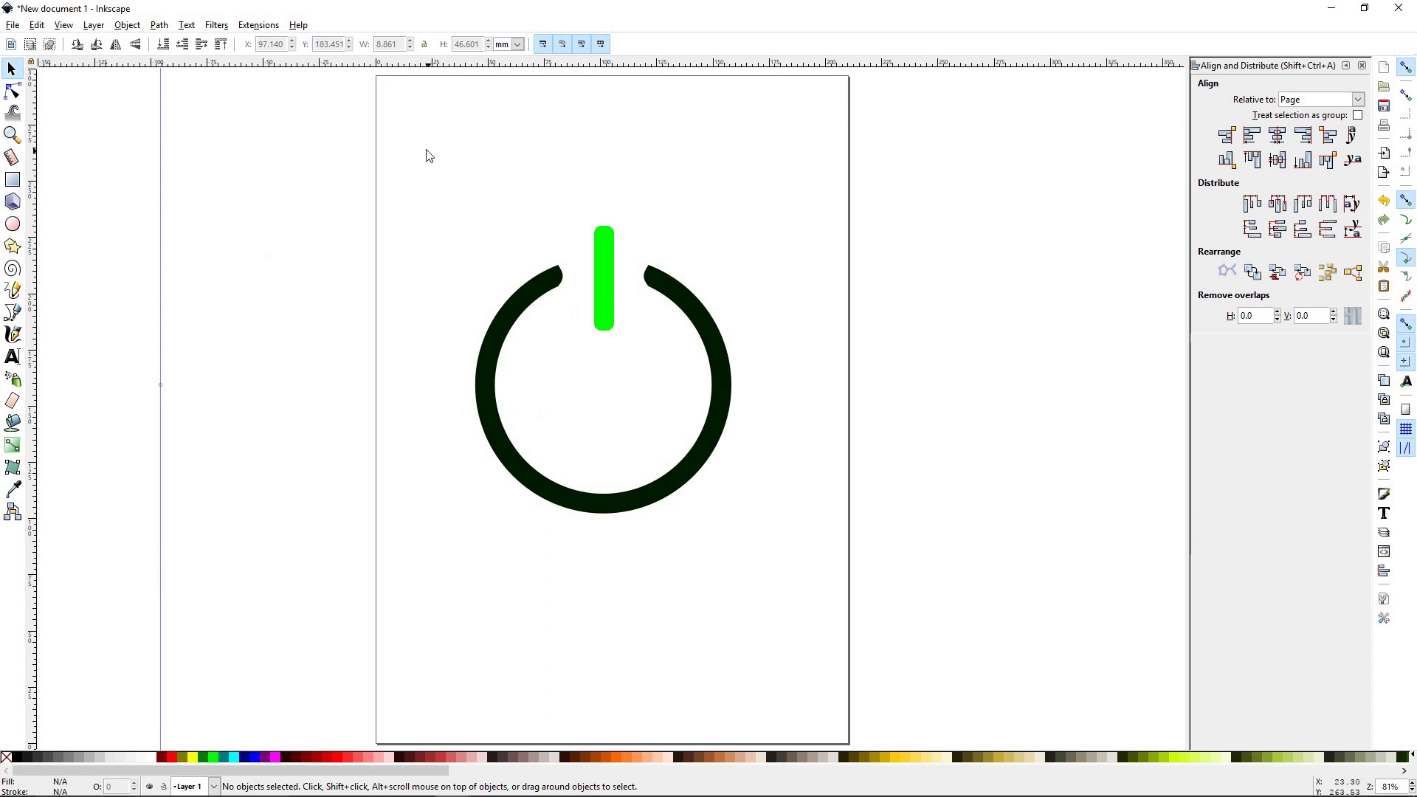
Unite the bar and ring with Path > Union into one 127.925 mm-tall power symbol
left_click_drag(410, 142, 844, 596)
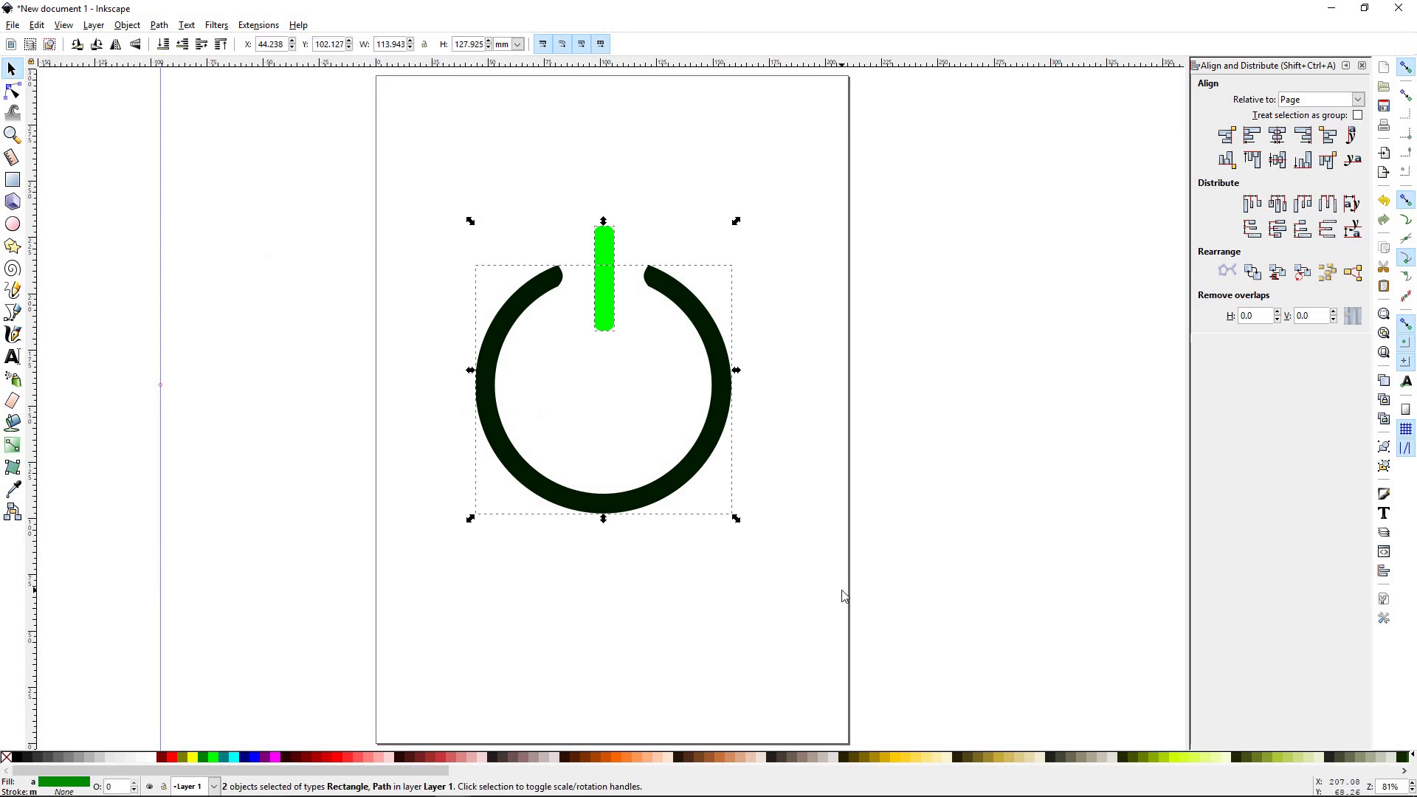
left_click(161, 28)
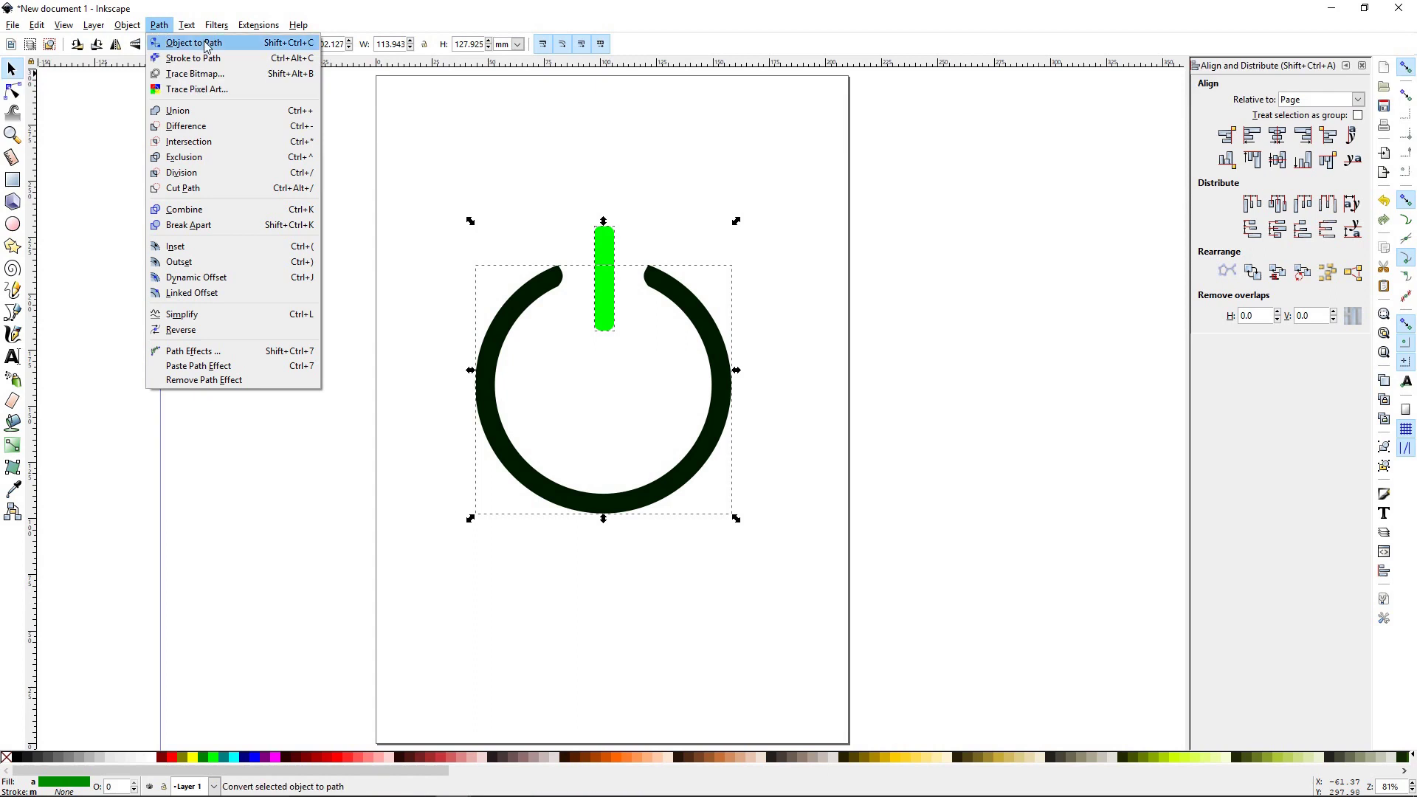
left_click(206, 111)
left_click(450, 429)
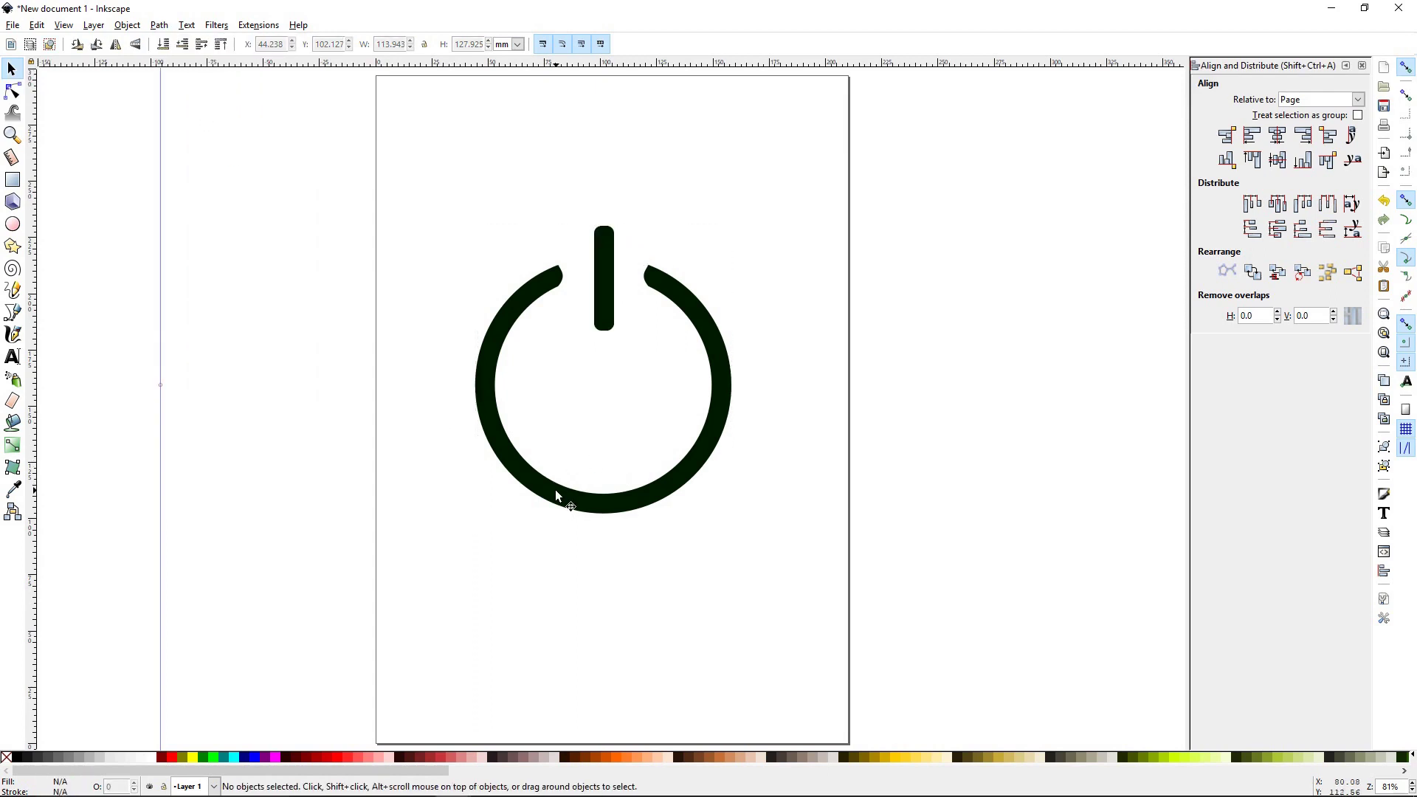
mouse_move(556, 496)
left_mouse_down()
mouse_move(556, 525)
mouse_move(575, 487)
left_mouse_up()
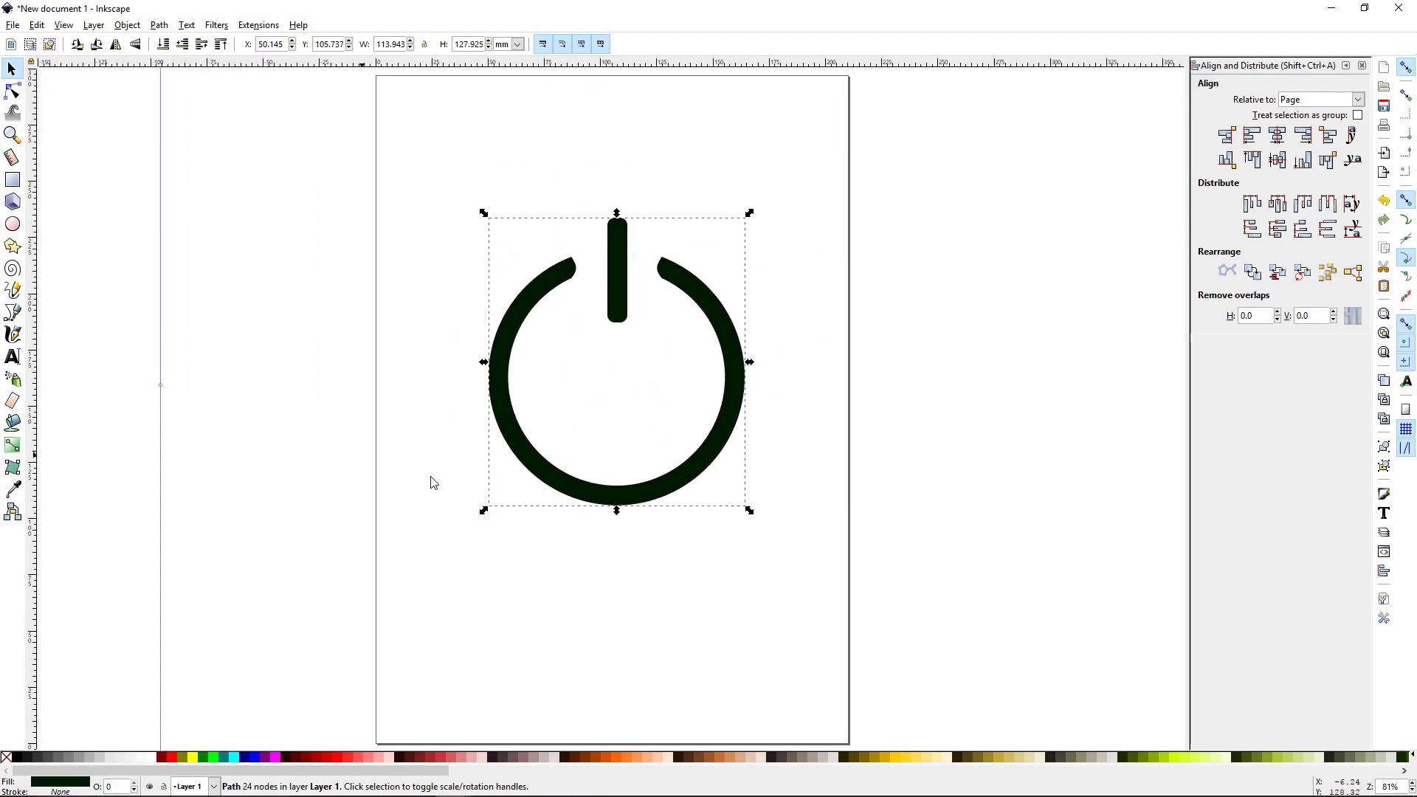
Draw a large green circle, send it behind the power symbol, and centre it on the symbol
left_click(16, 226)
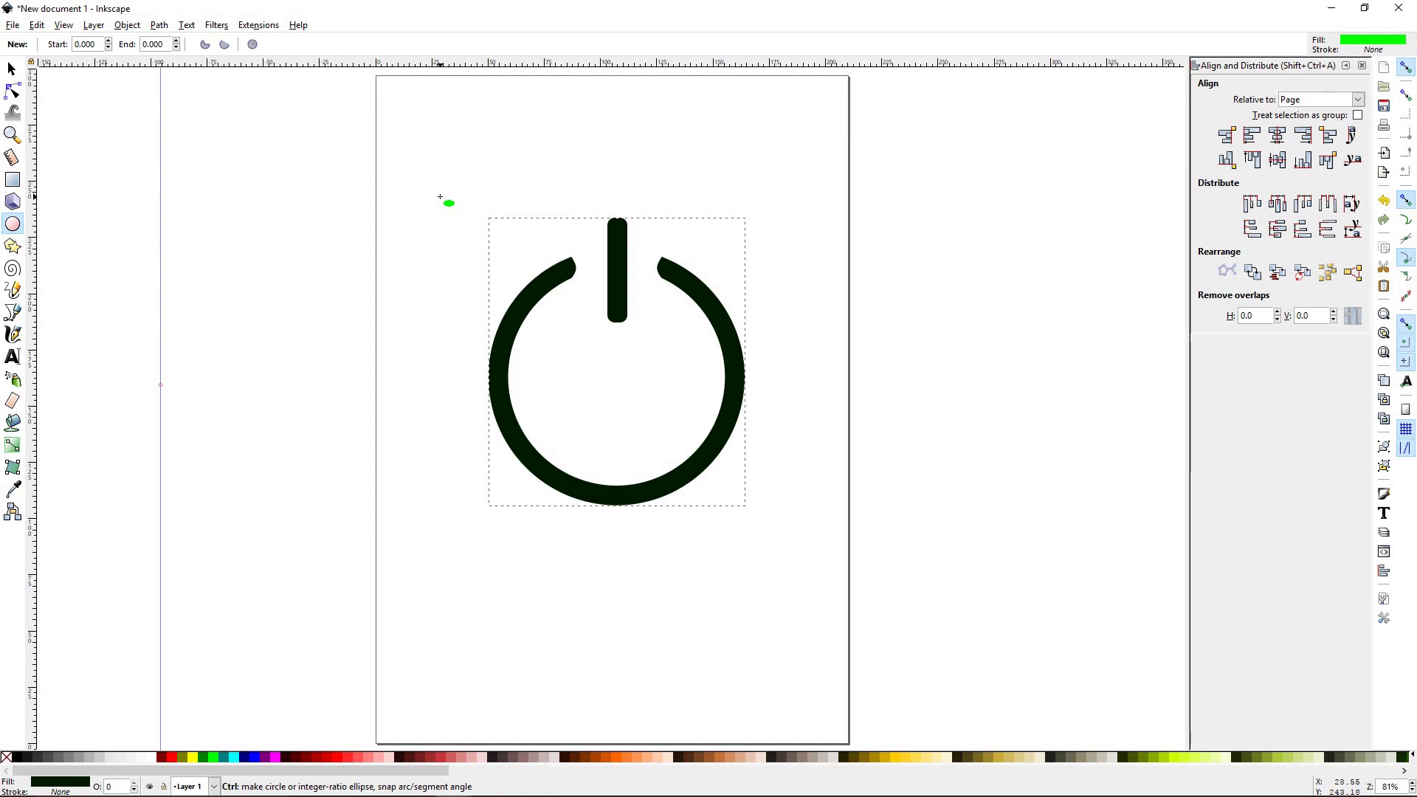
left_click_drag(441, 196, 804, 557)
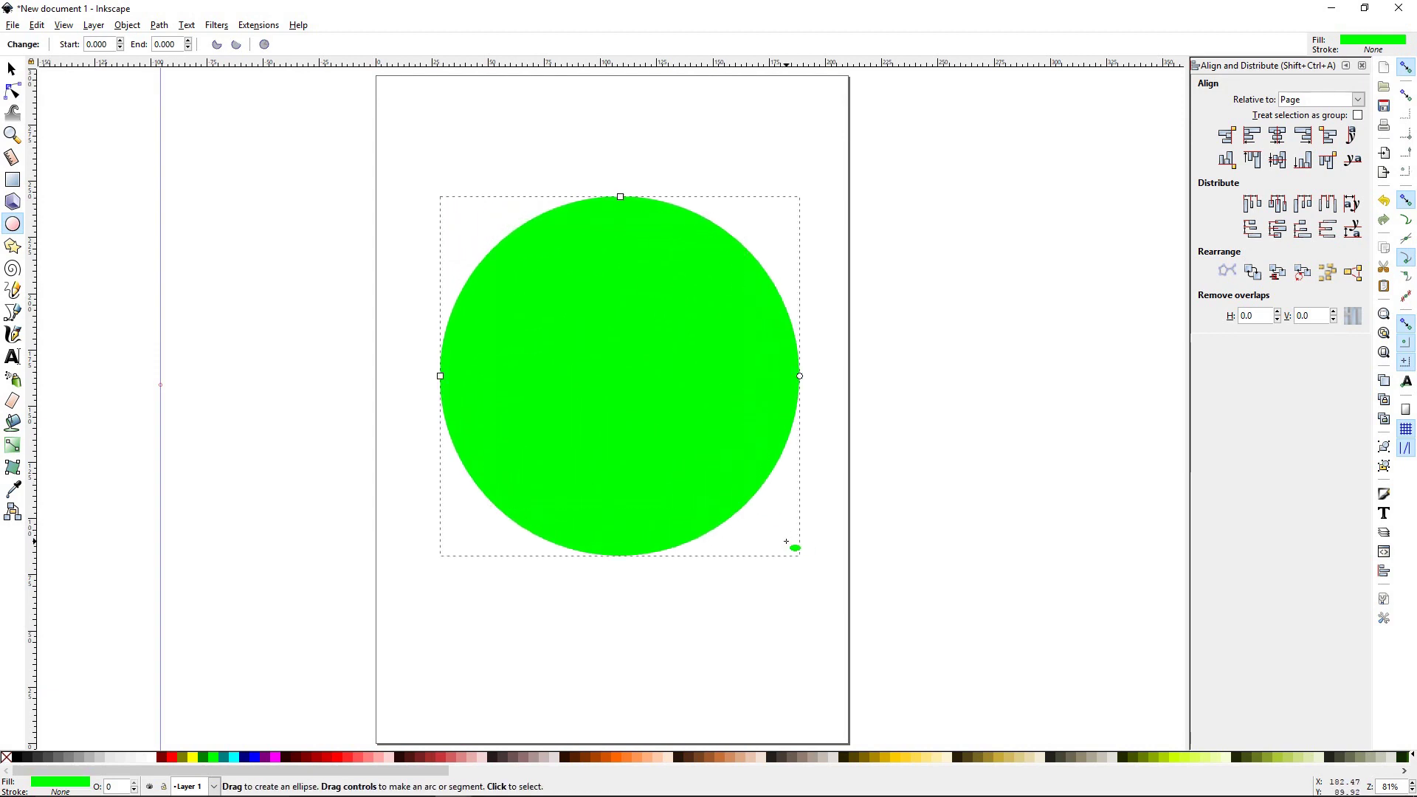
key("Page_Down")
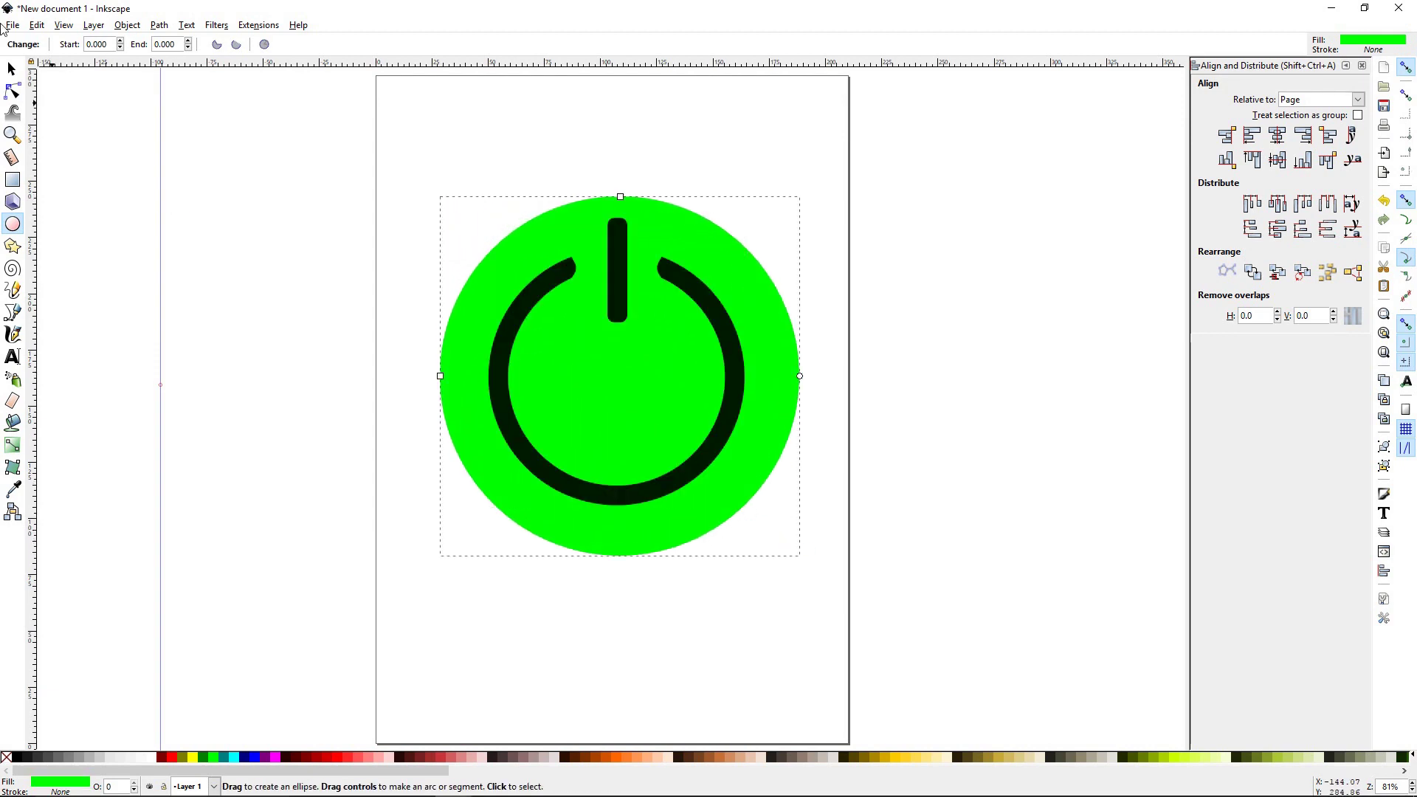
left_click(11, 68)
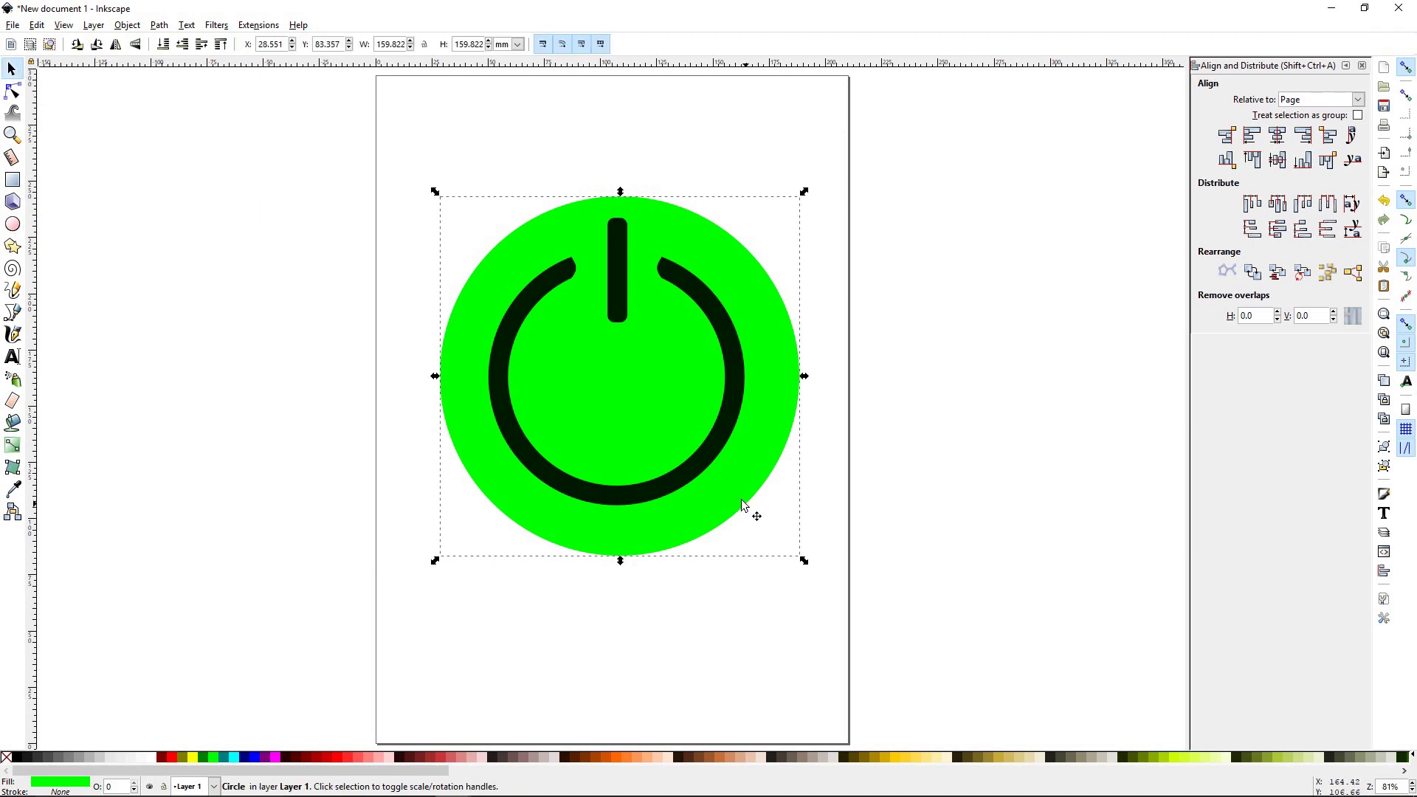
left_click_drag(743, 505, 734, 493)
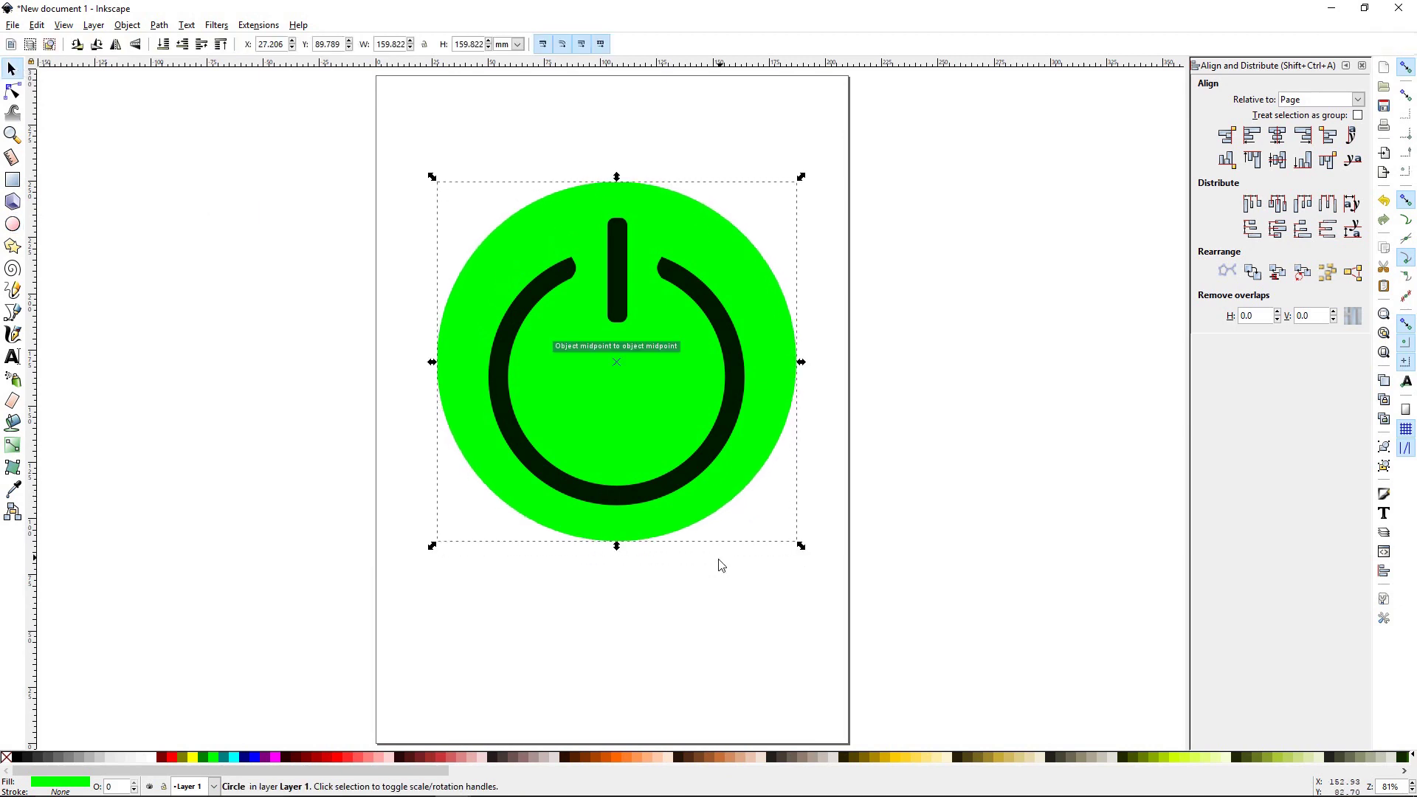
left_click(657, 596)
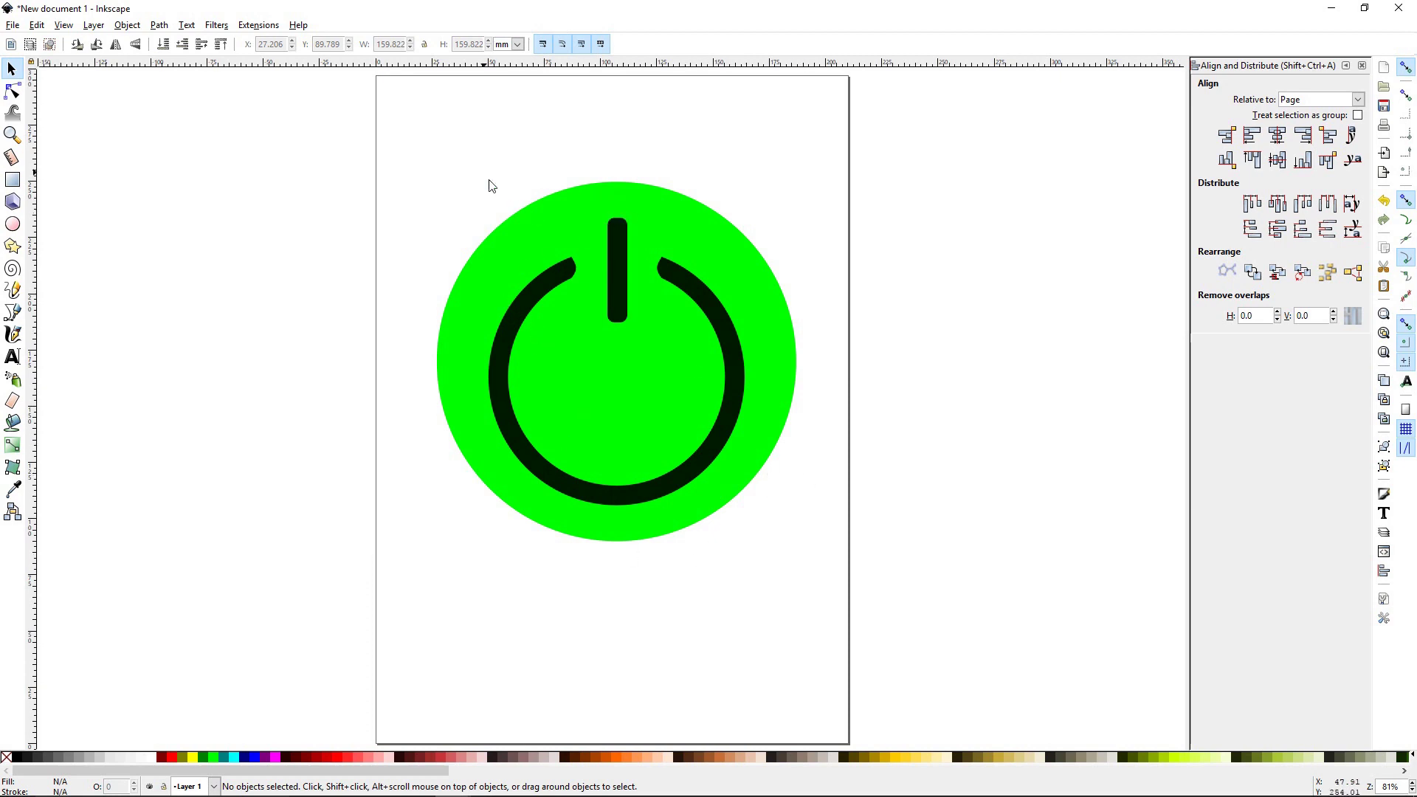
Centre the circle and power symbol together on both axes of the page
left_click_drag(358, 144, 940, 675)
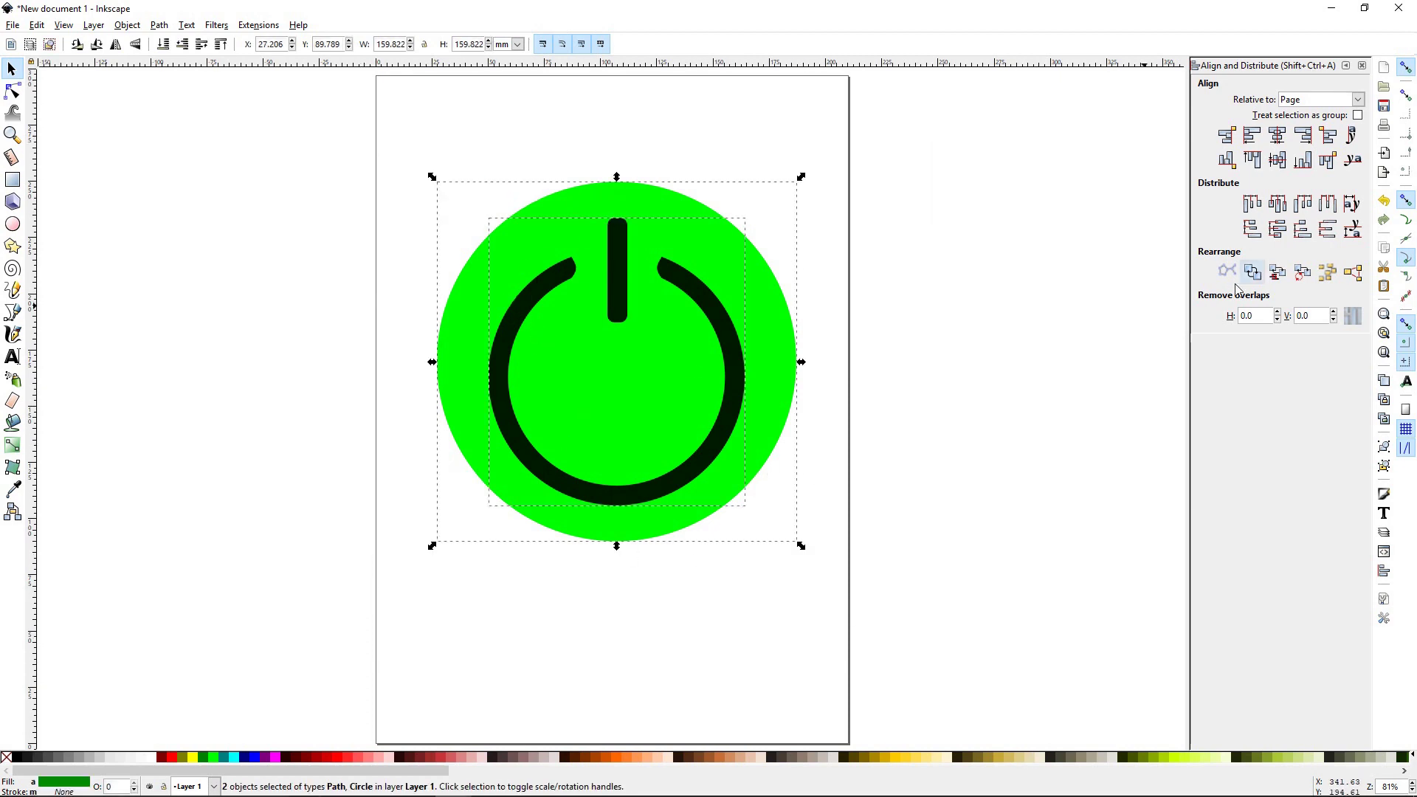
left_click(1280, 144)
left_click(1277, 160)
left_click(812, 626)
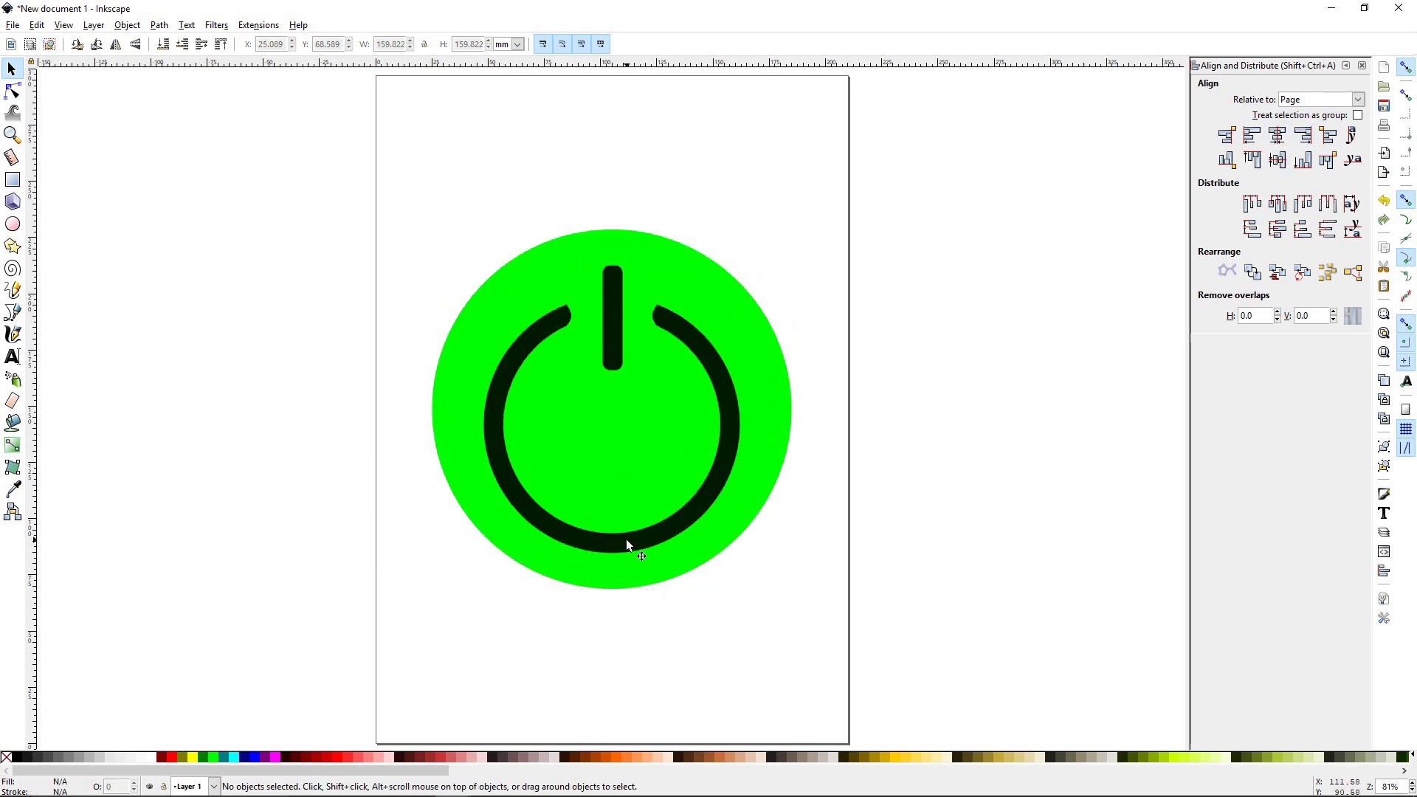
left_click(620, 578)
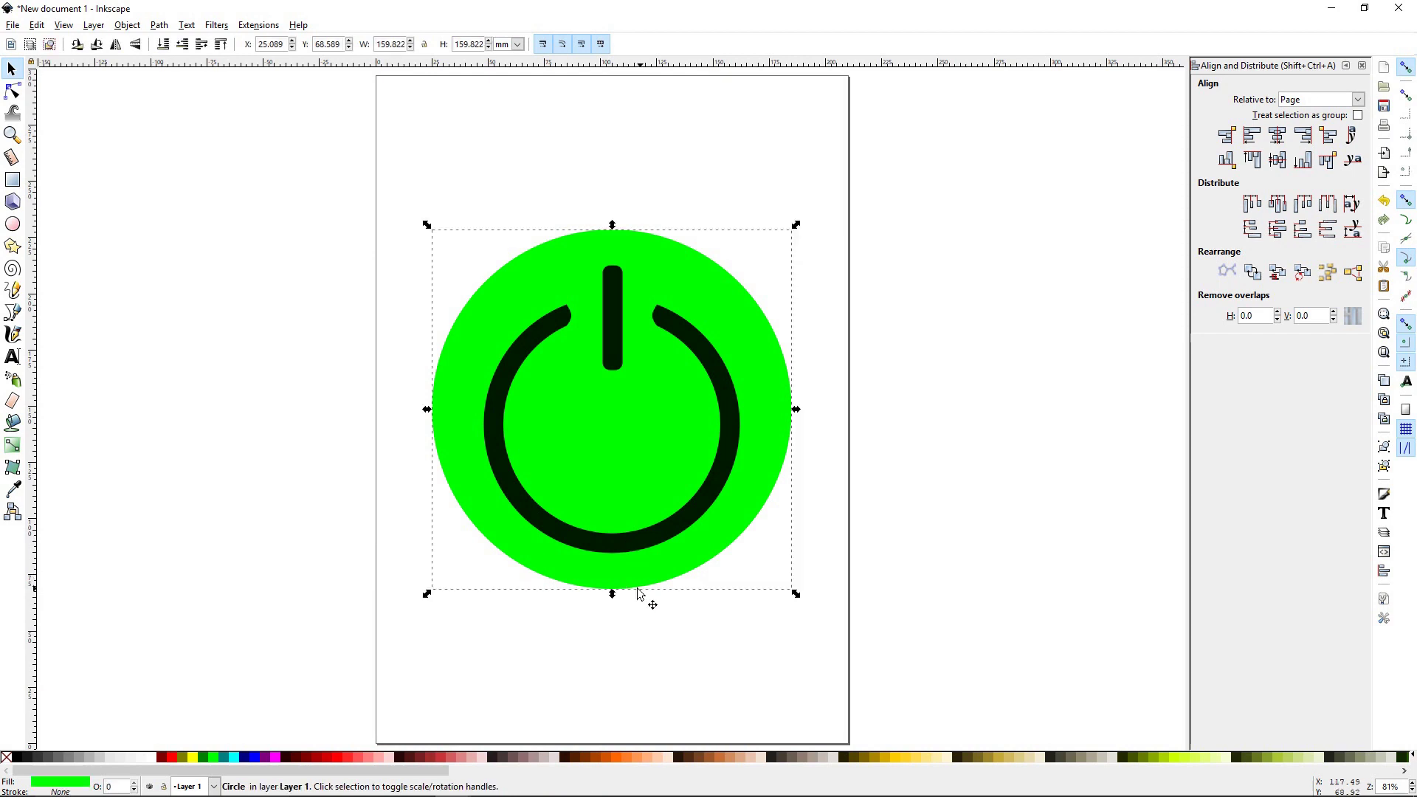
Fill the circle red and add a widened radial gradient from its centre
left_click(173, 758)
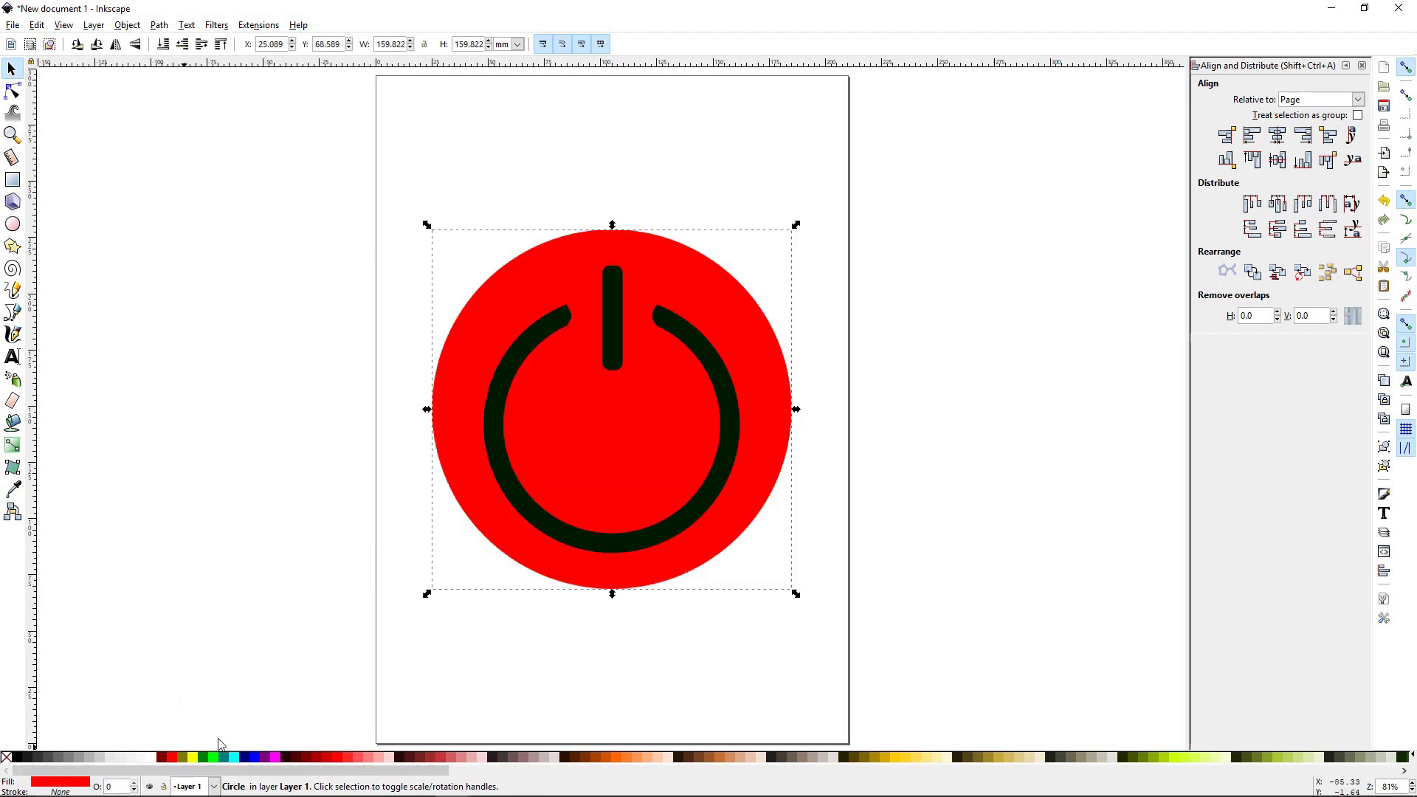
left_click(13, 446)
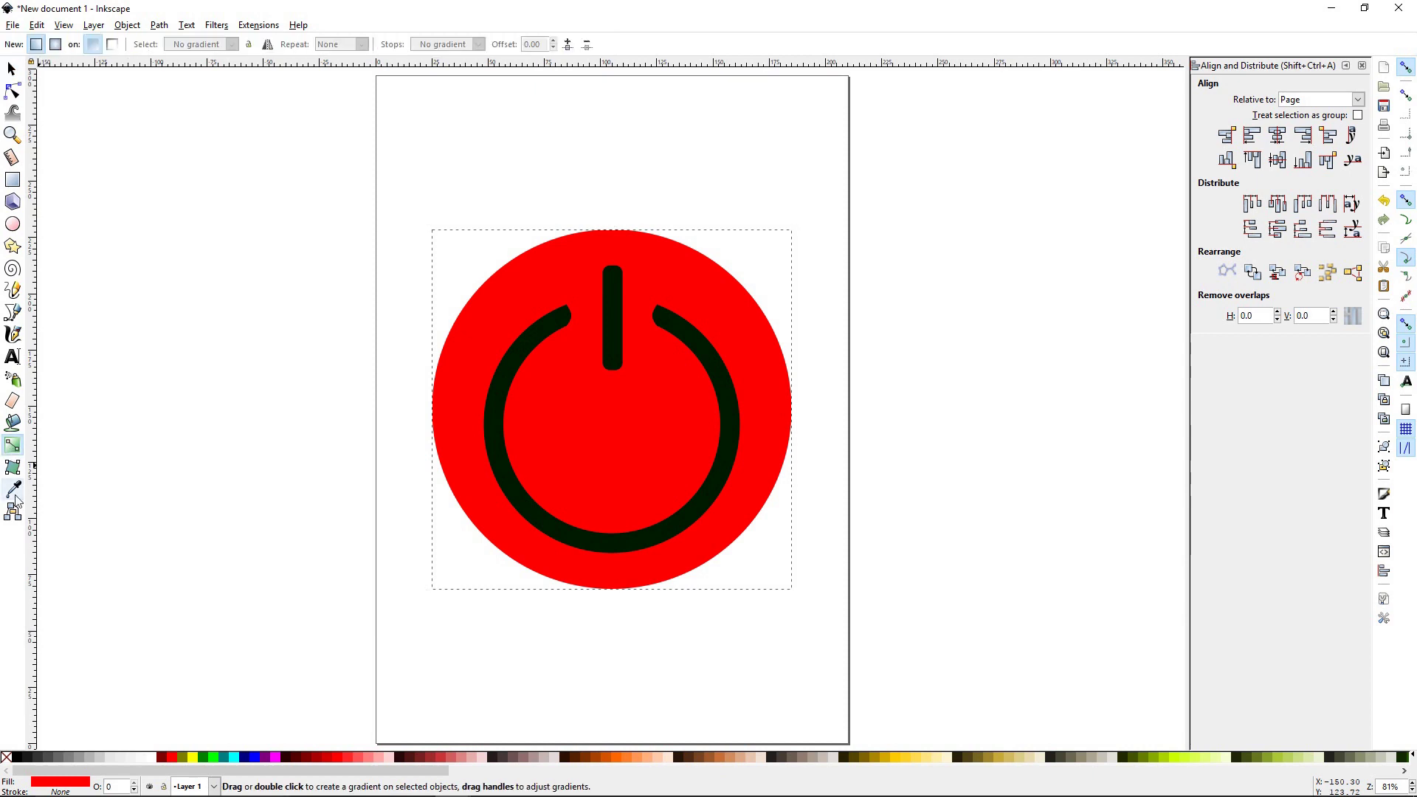
left_click(59, 48)
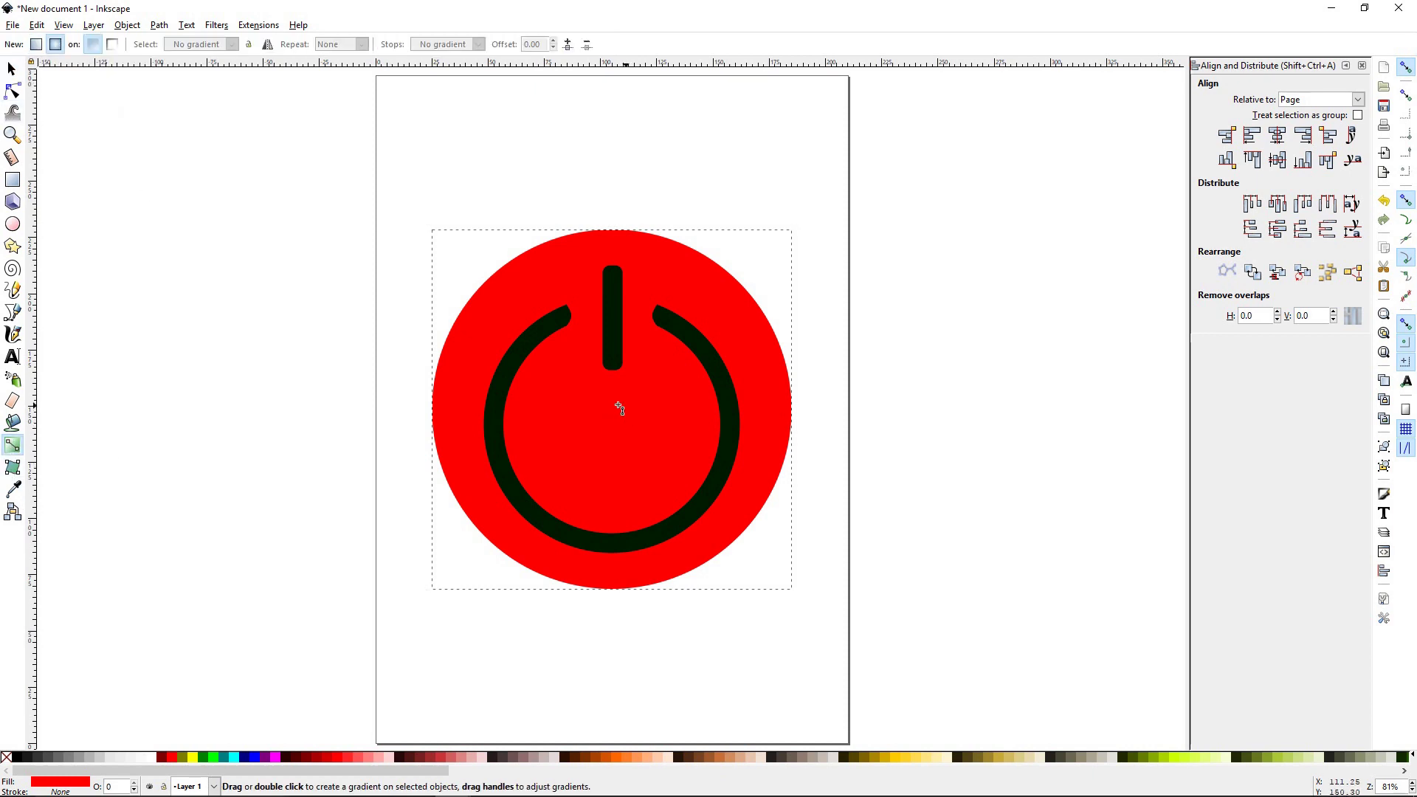
left_click_drag(613, 393, 719, 608)
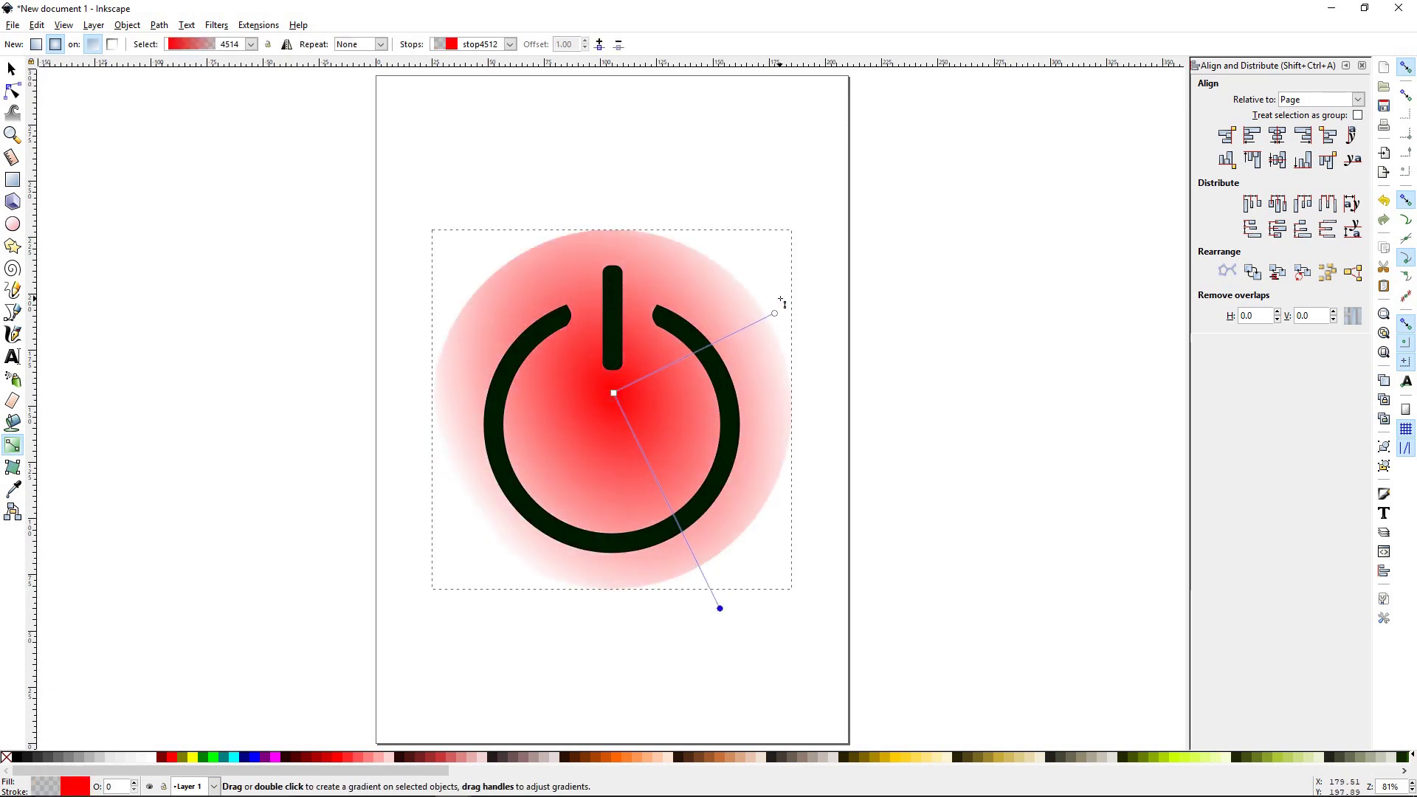
left_click_drag(775, 314, 800, 298)
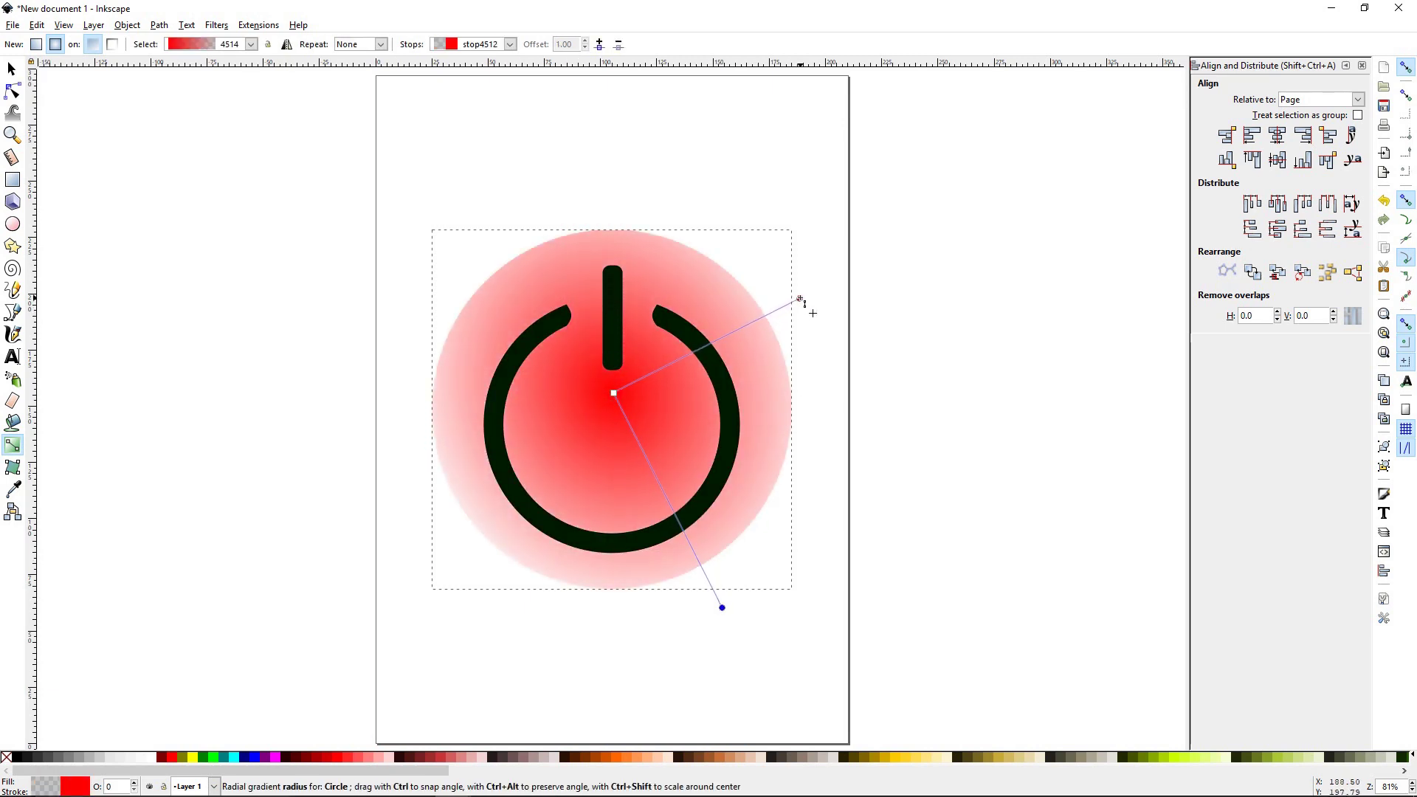
left_click(613, 394)
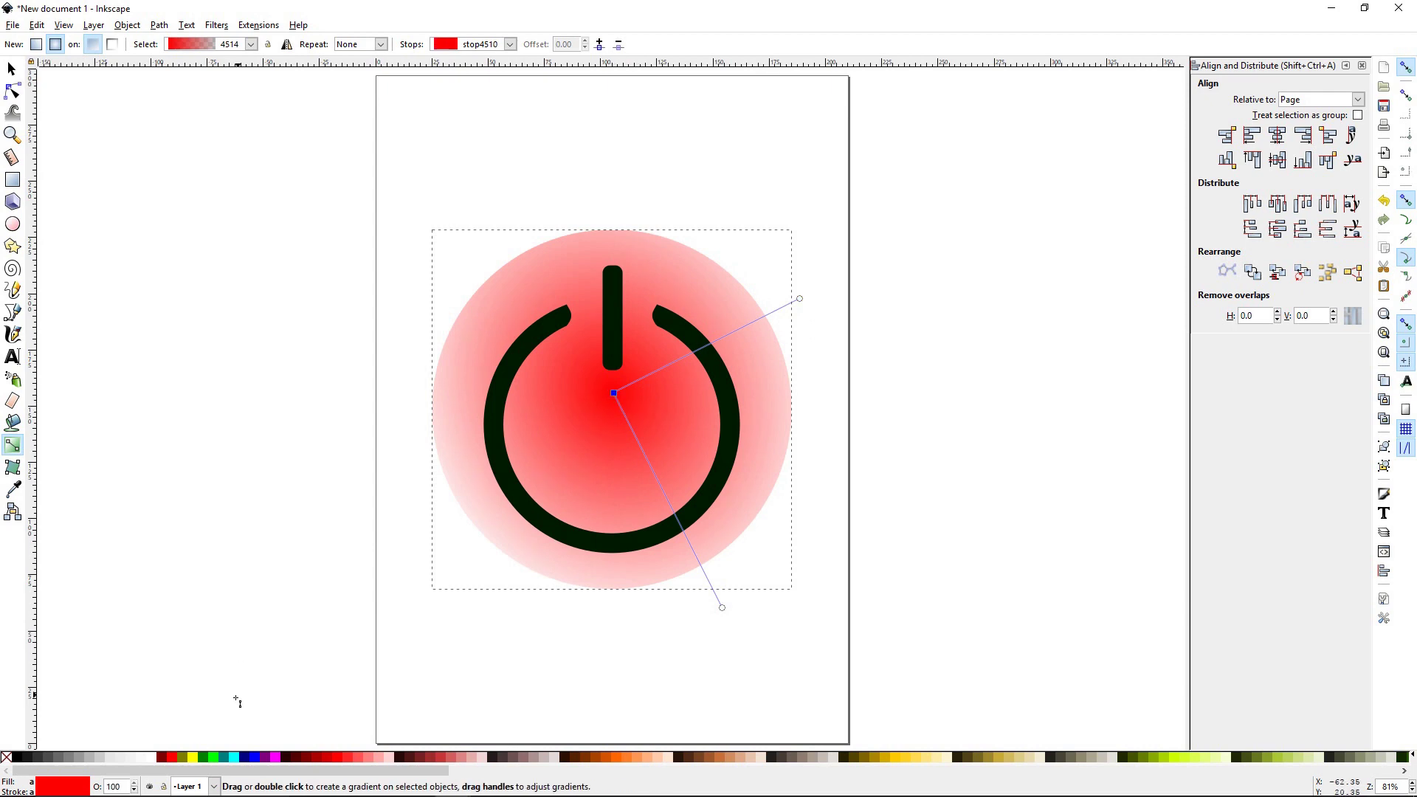
left_click(153, 757)
left_click(721, 607)
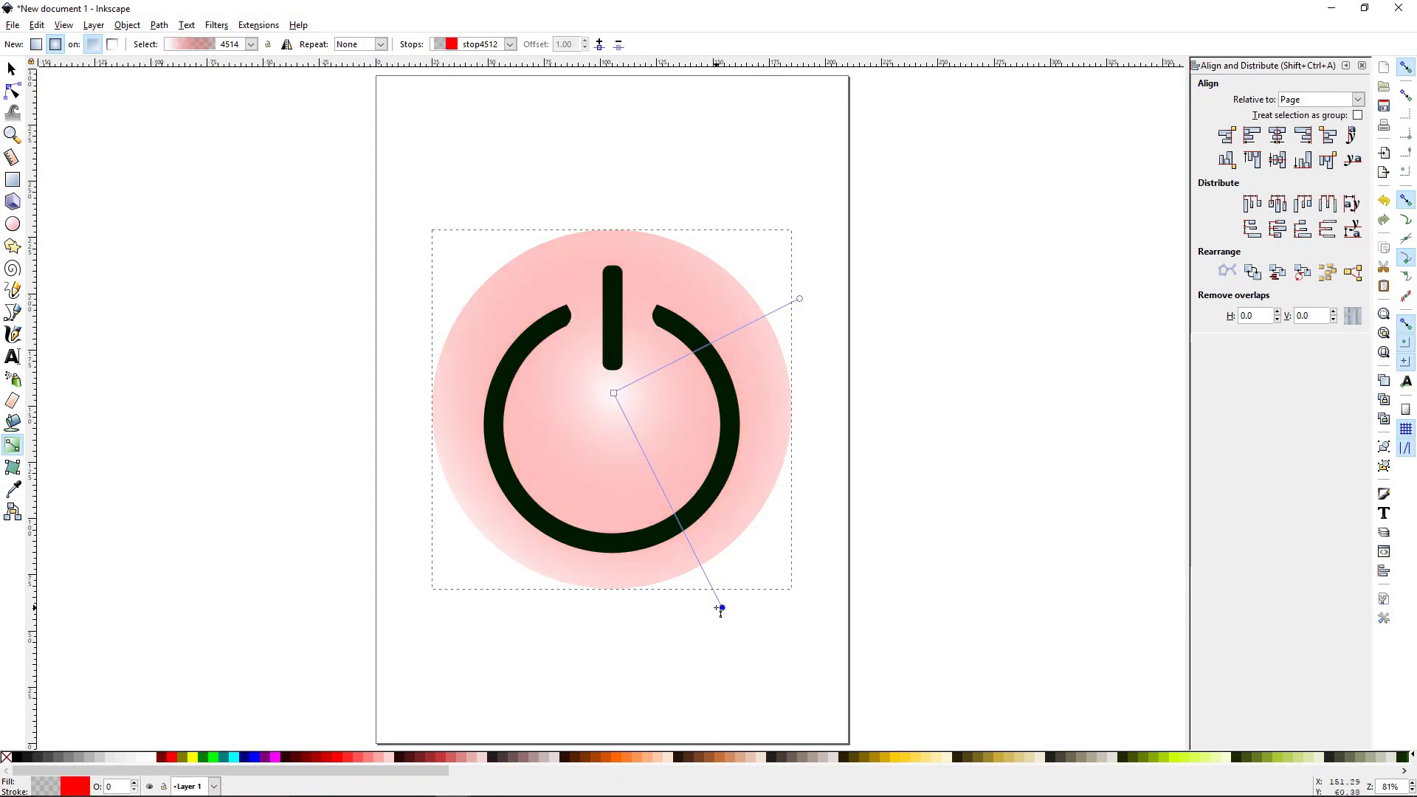
left_click(174, 758)
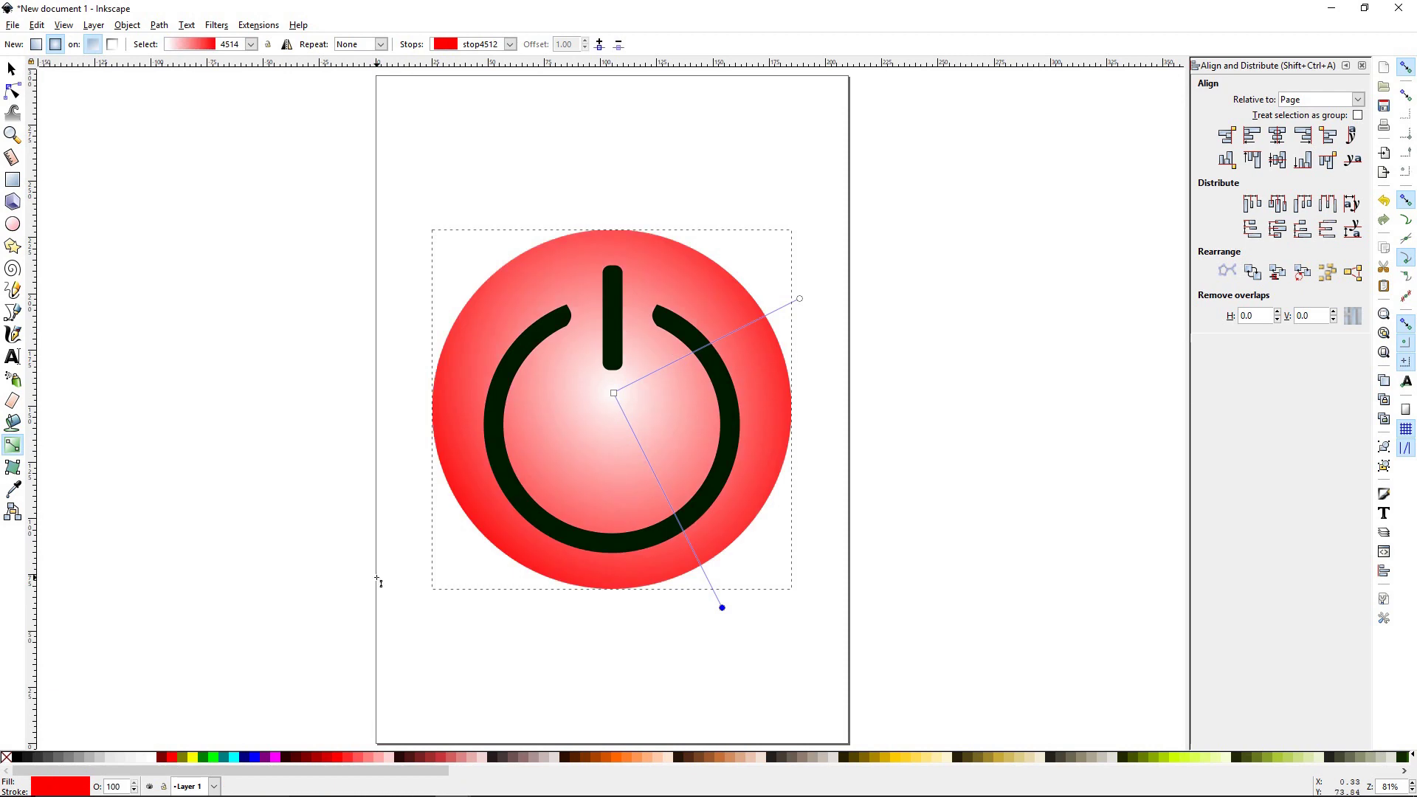
Set the gradient's centre stop to light pink #FF8080 and its outer stop to red #D40000
left_click(613, 395)
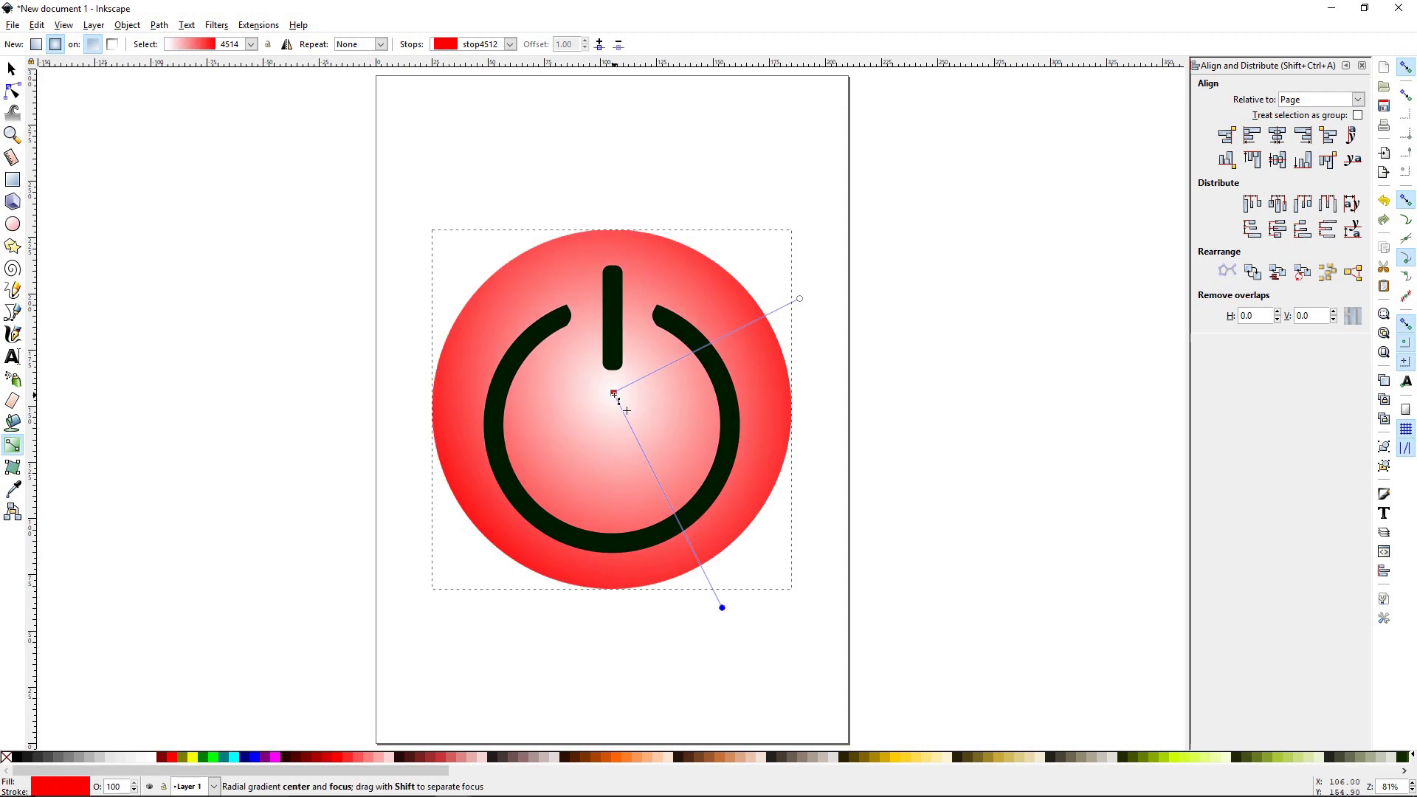
left_click(337, 757)
left_click(371, 756)
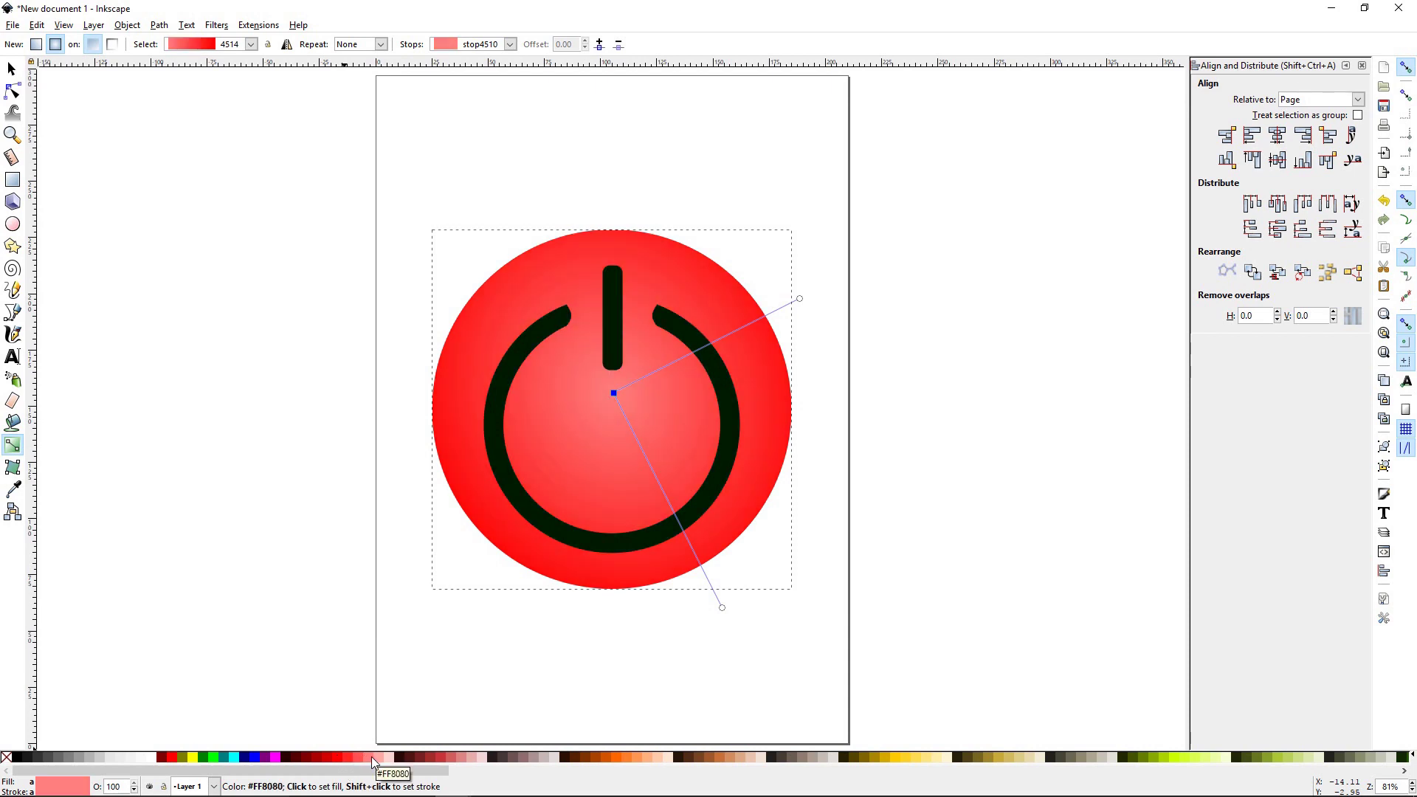
left_click(379, 757)
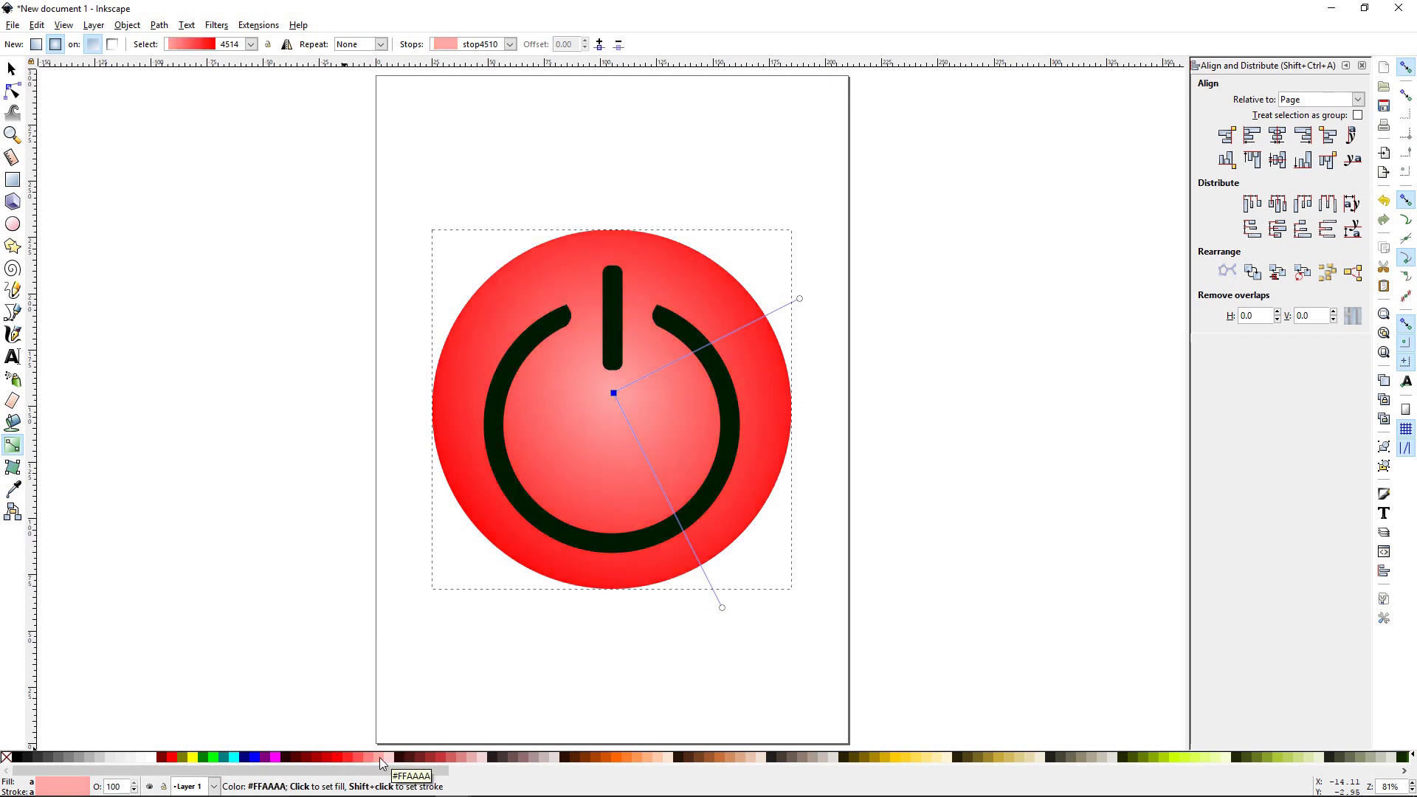
left_click(366, 757)
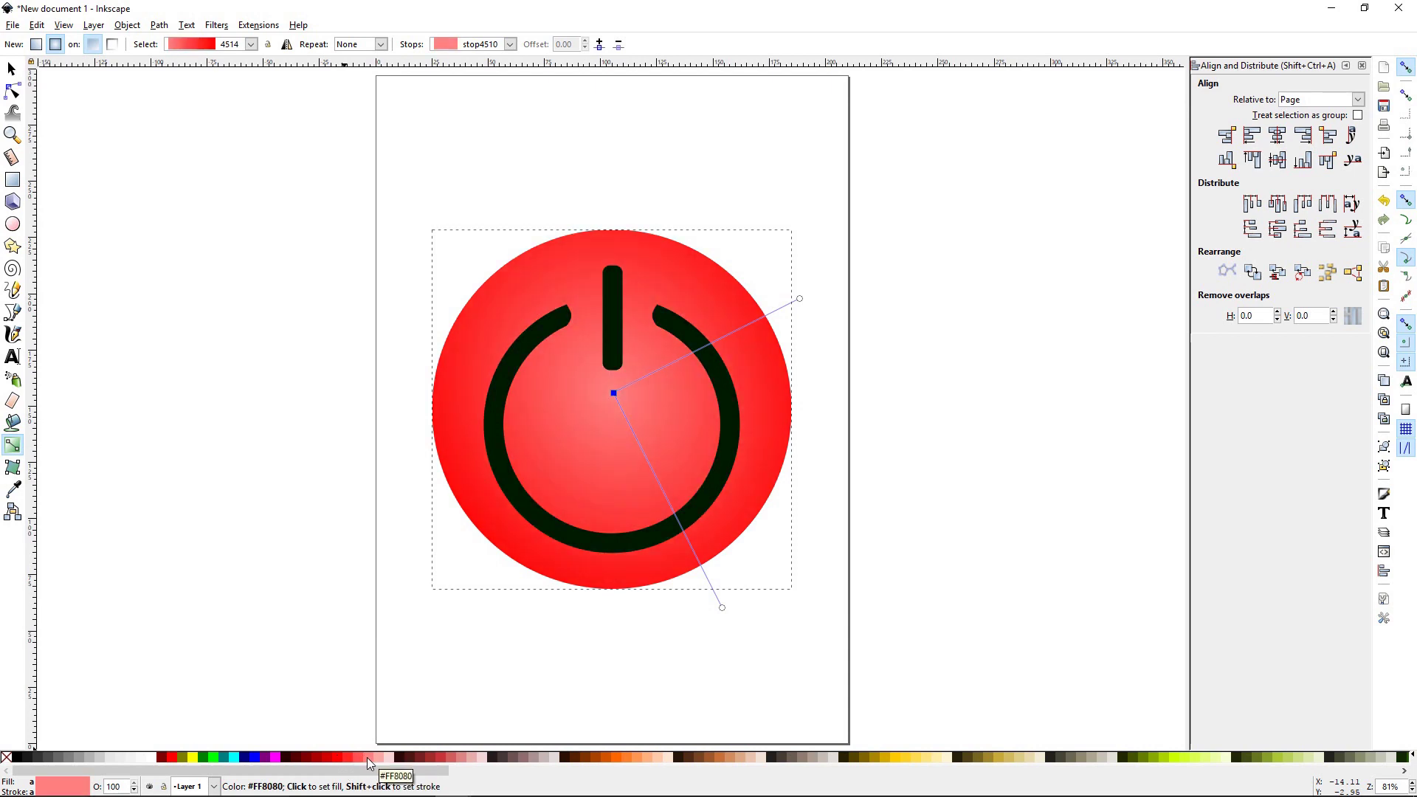
left_click(721, 607)
left_click(310, 758)
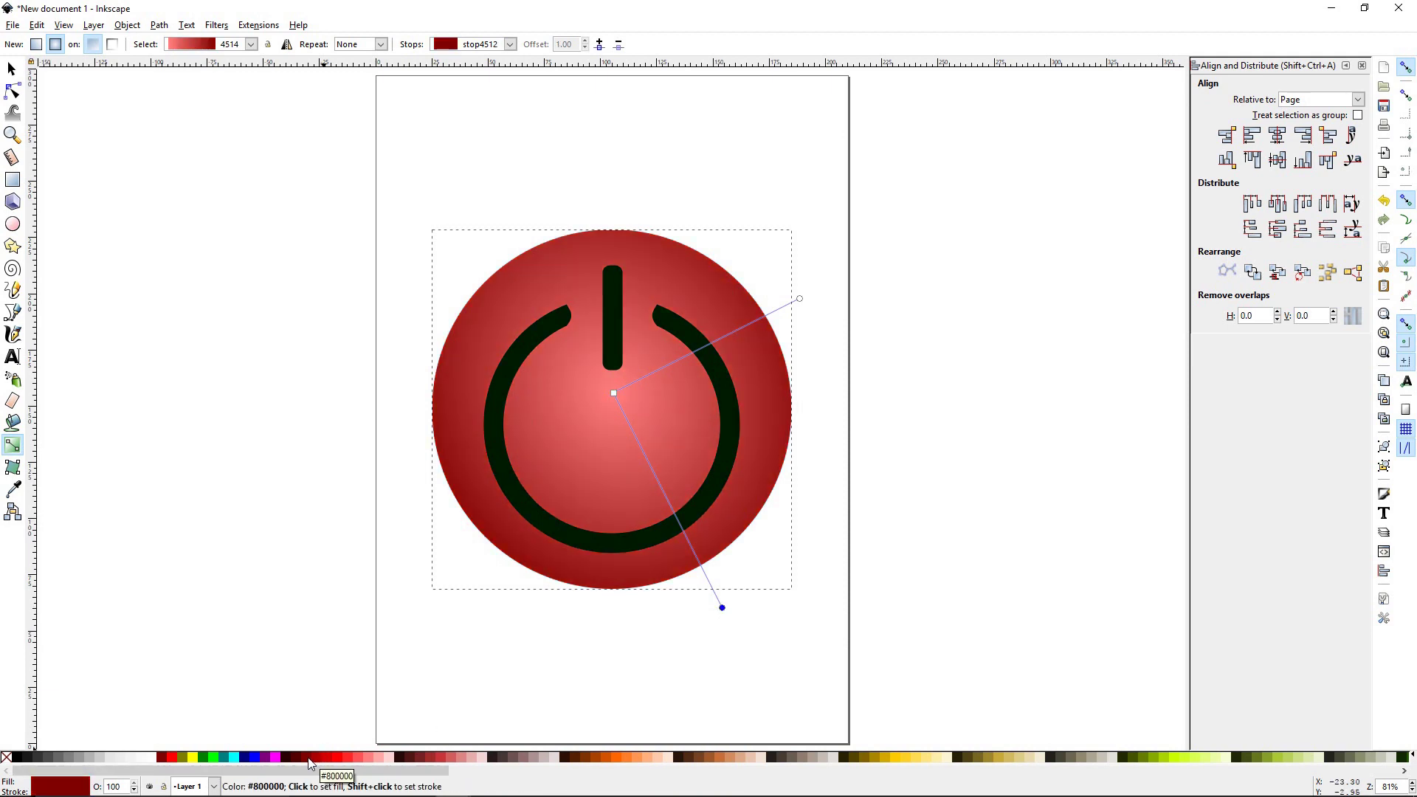
left_click(330, 757)
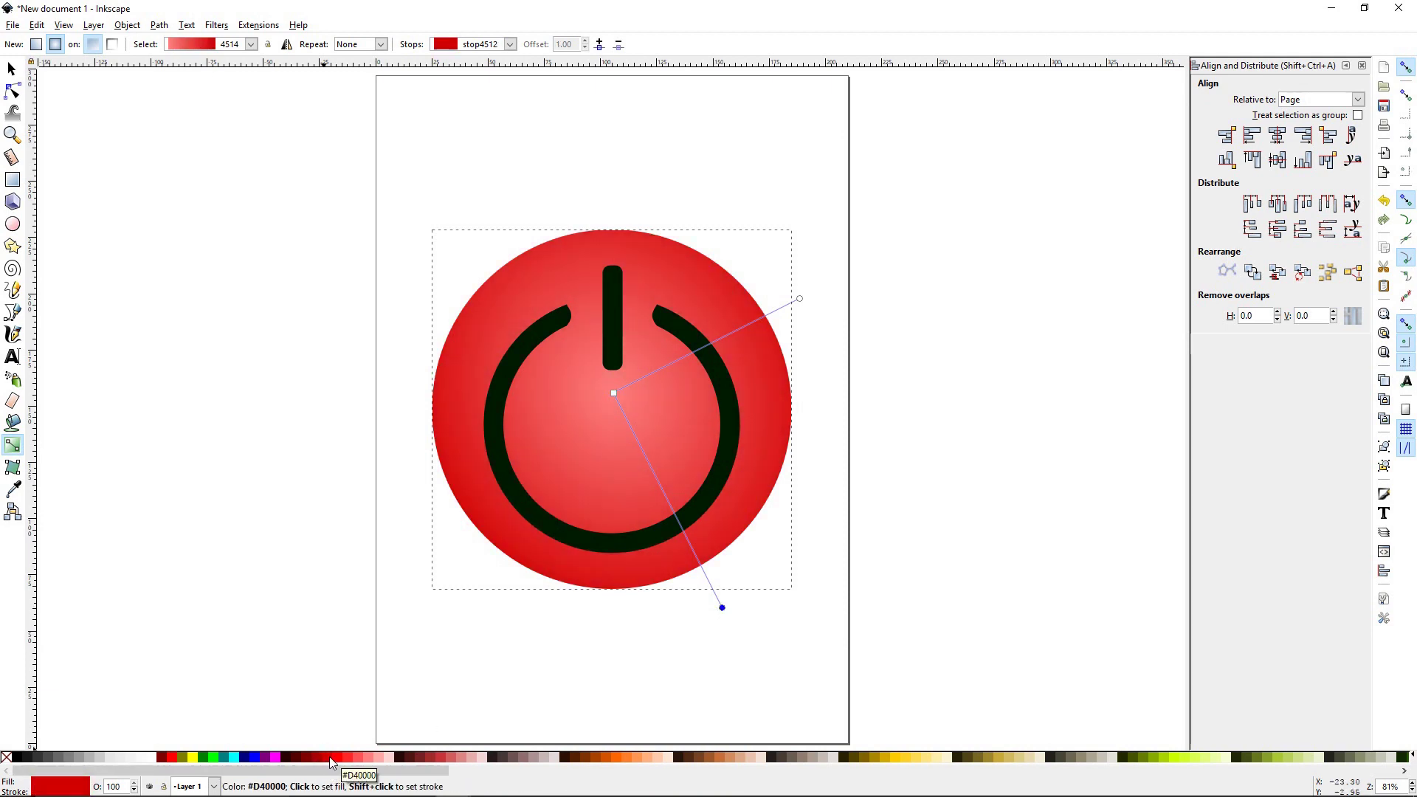
left_click(329, 756)
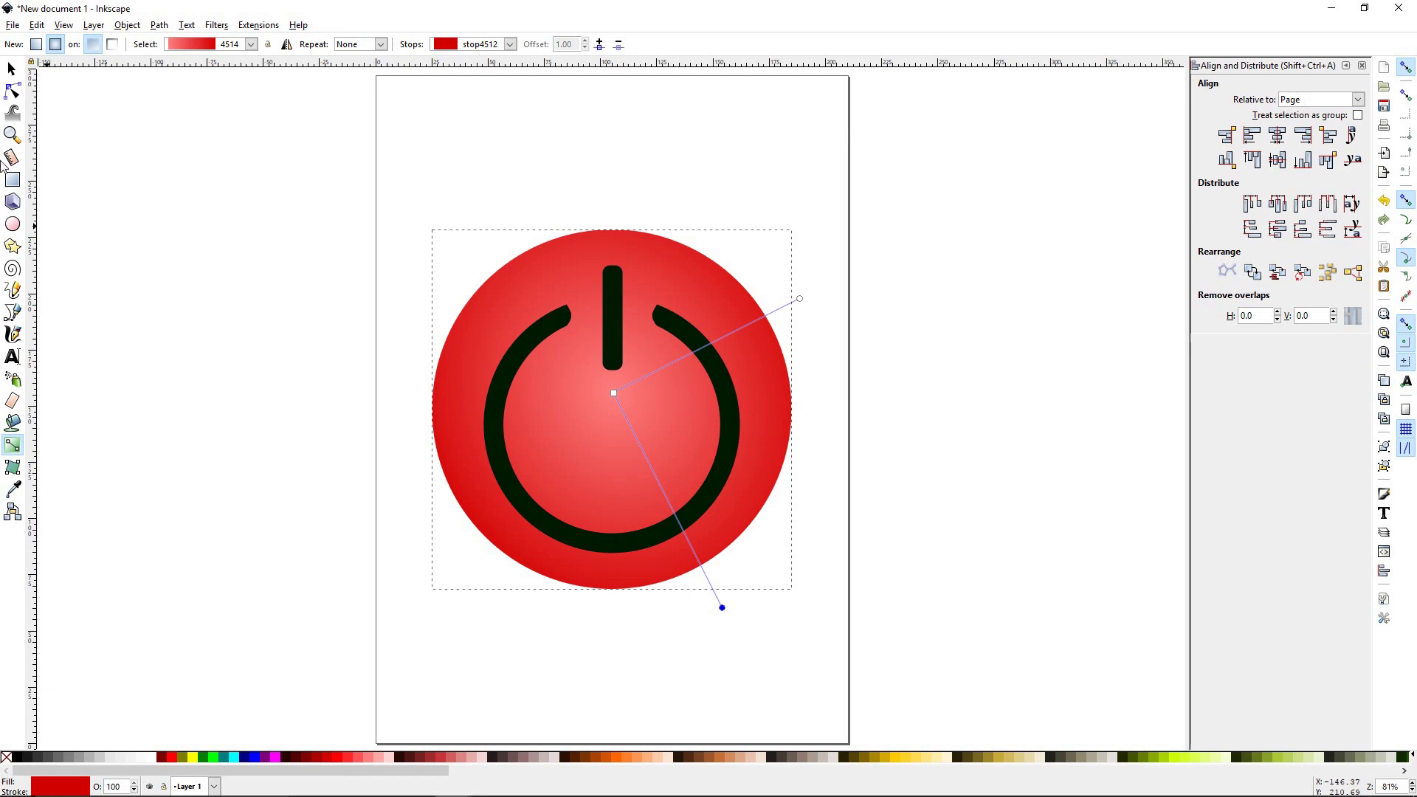
left_click(11, 69)
left_click(240, 388)
left_click(574, 473)
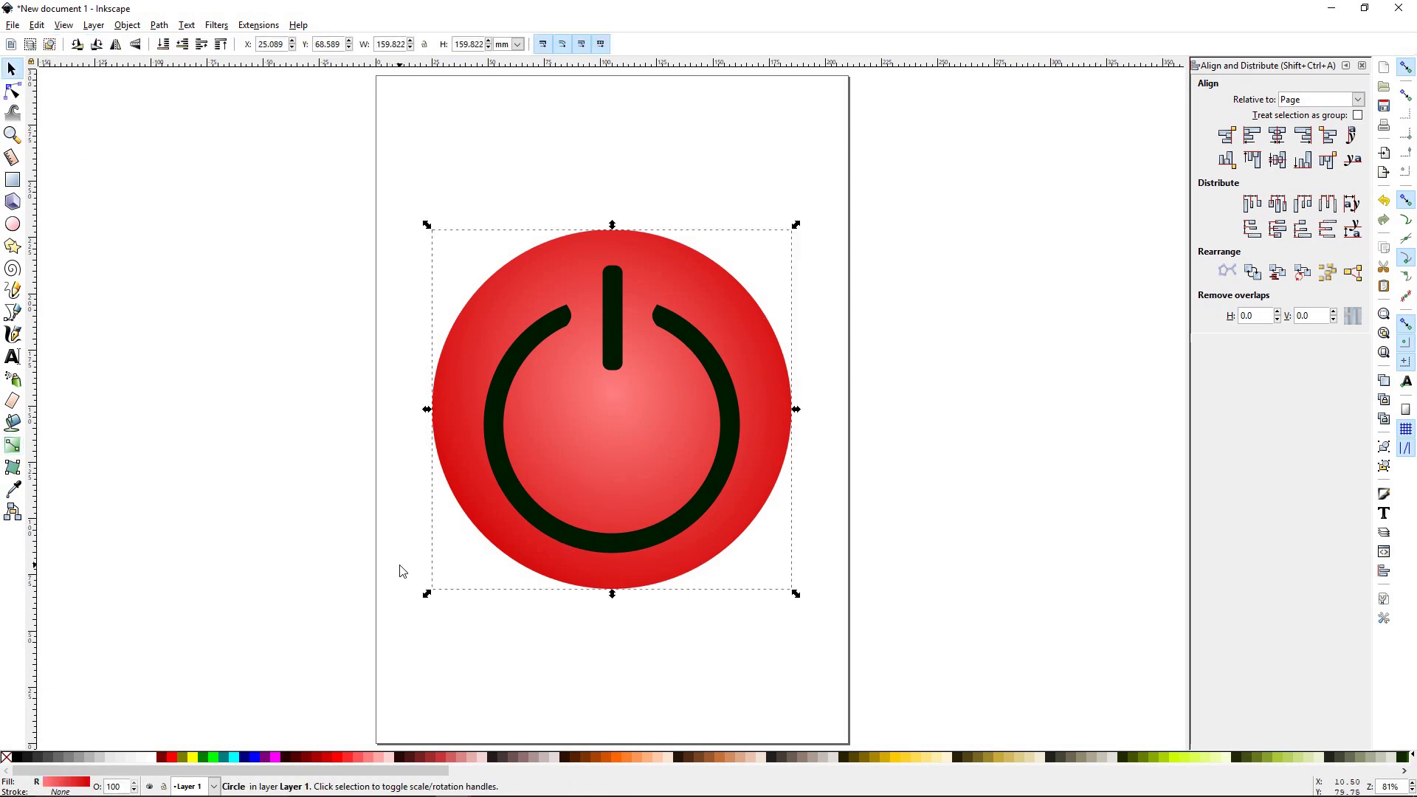
Duplicate the red circle, shrink the copy to 92.546 mm at the top centre, and fill it white
left_click(635, 579)
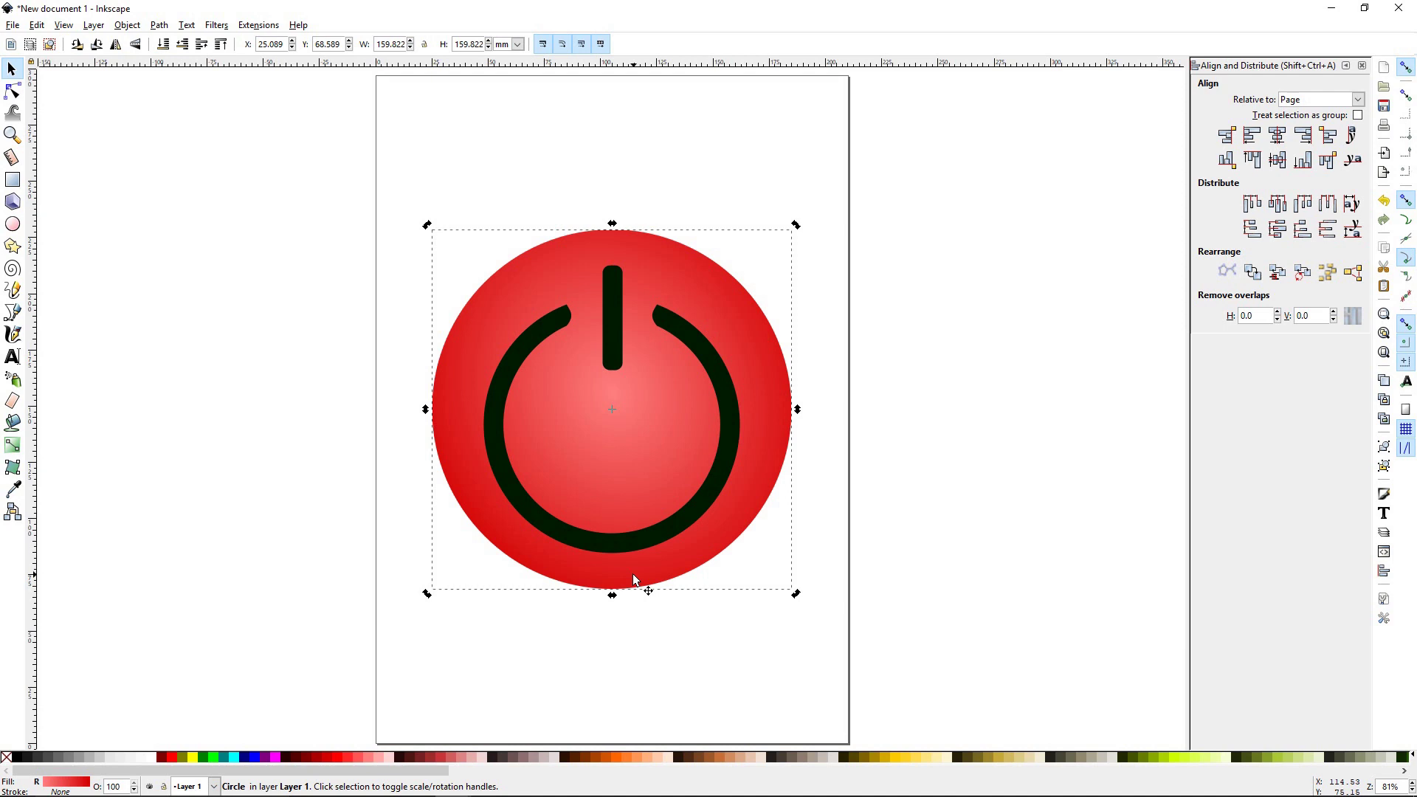
key("Home")
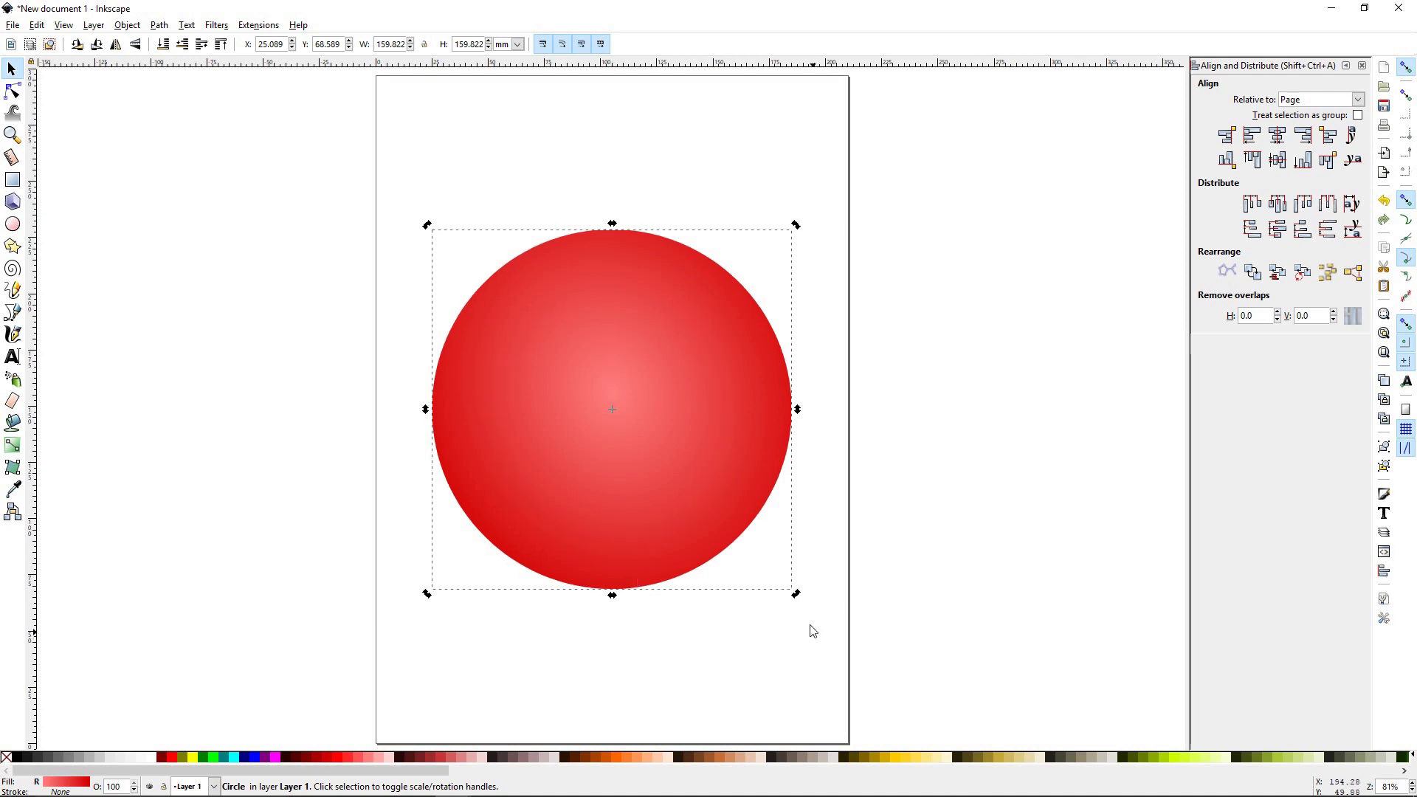
left_click(750, 531)
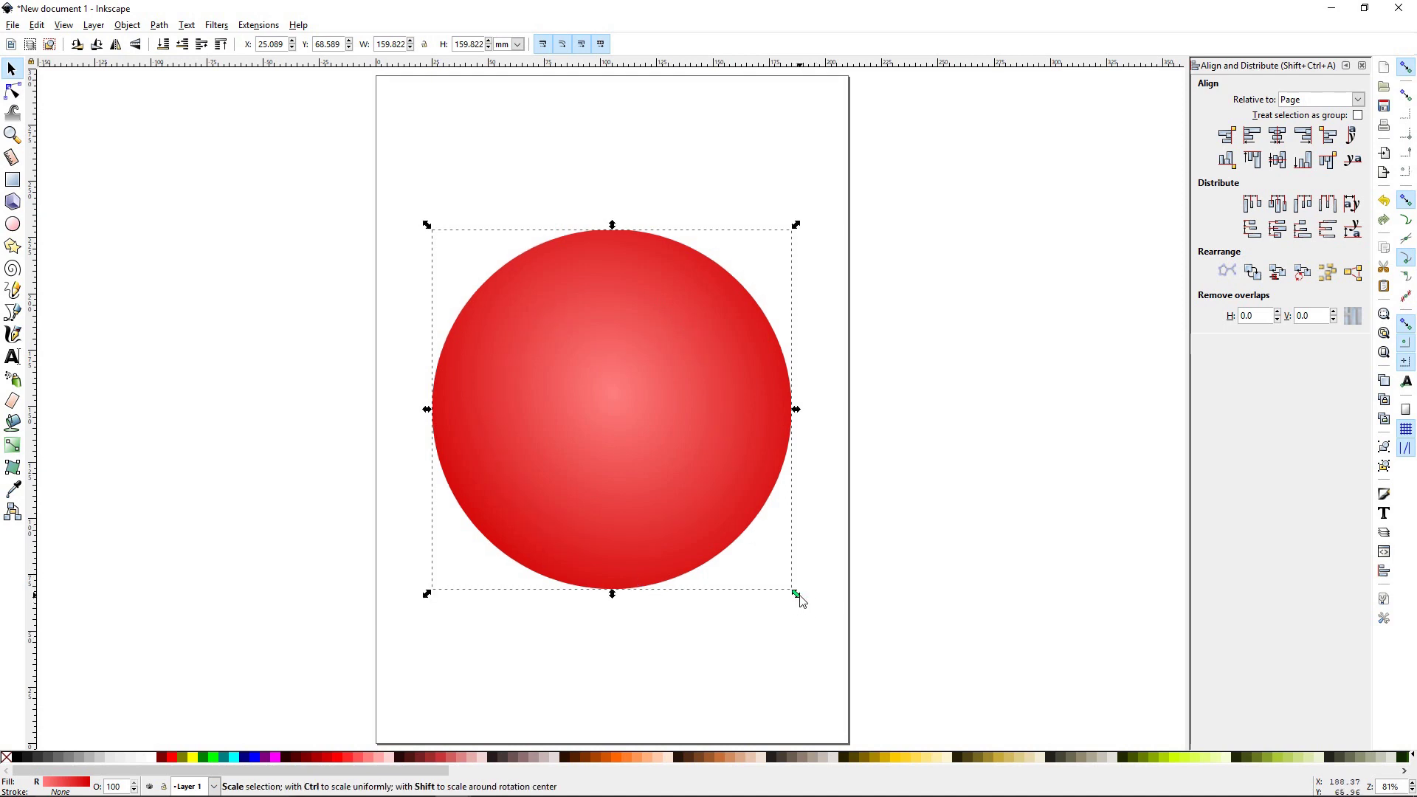
left_click_drag(799, 596, 646, 462)
left_click_drag(580, 368, 658, 369)
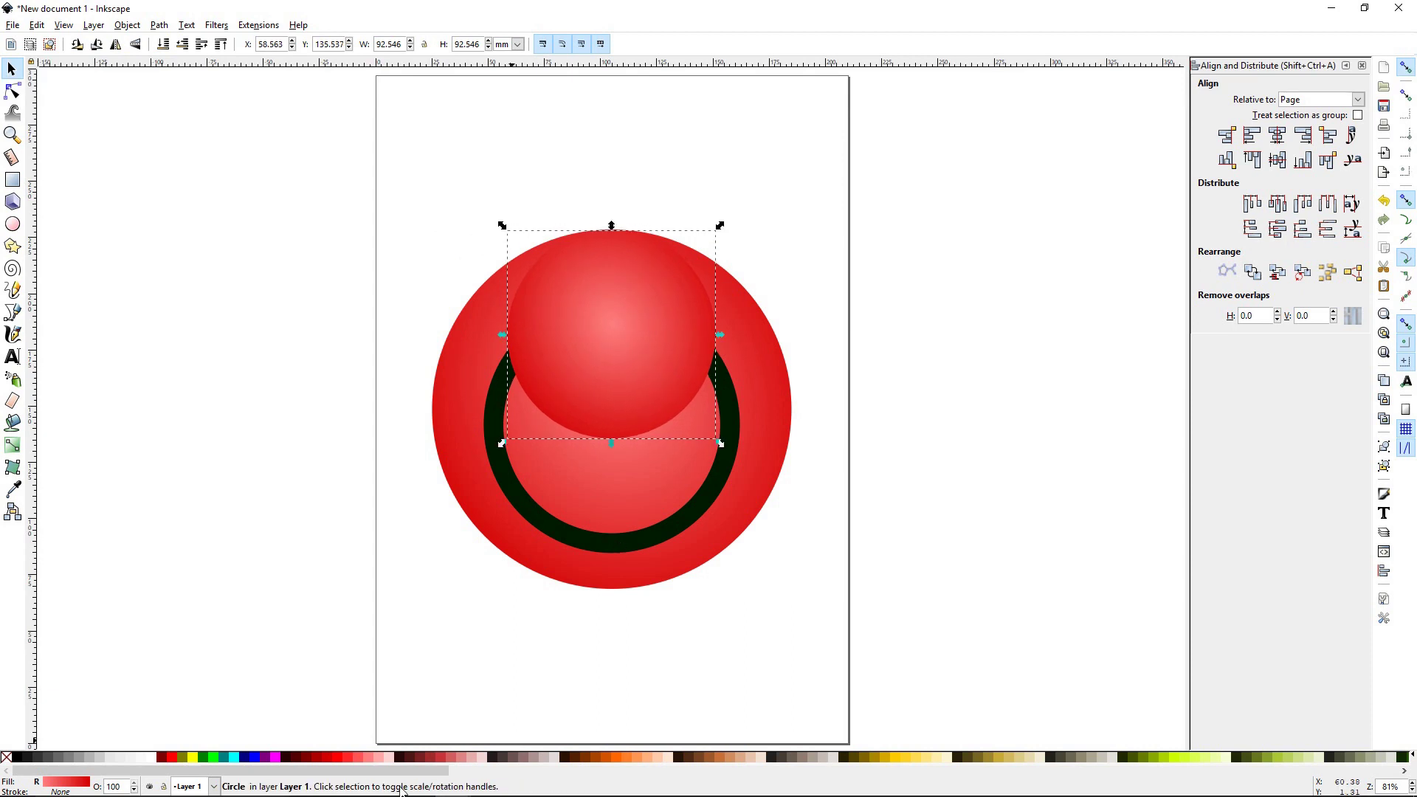
left_click(152, 757)
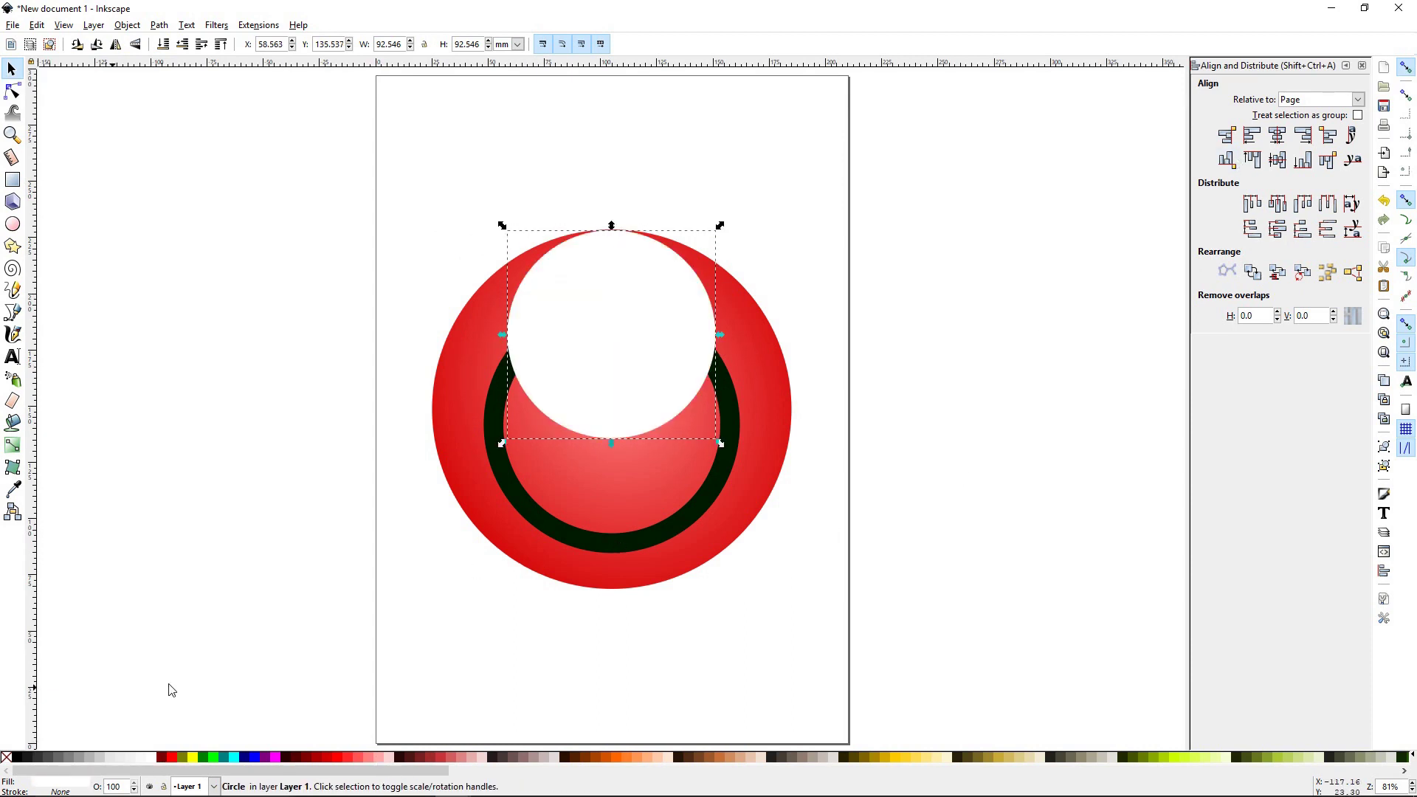
key("ctrl+shift+f")
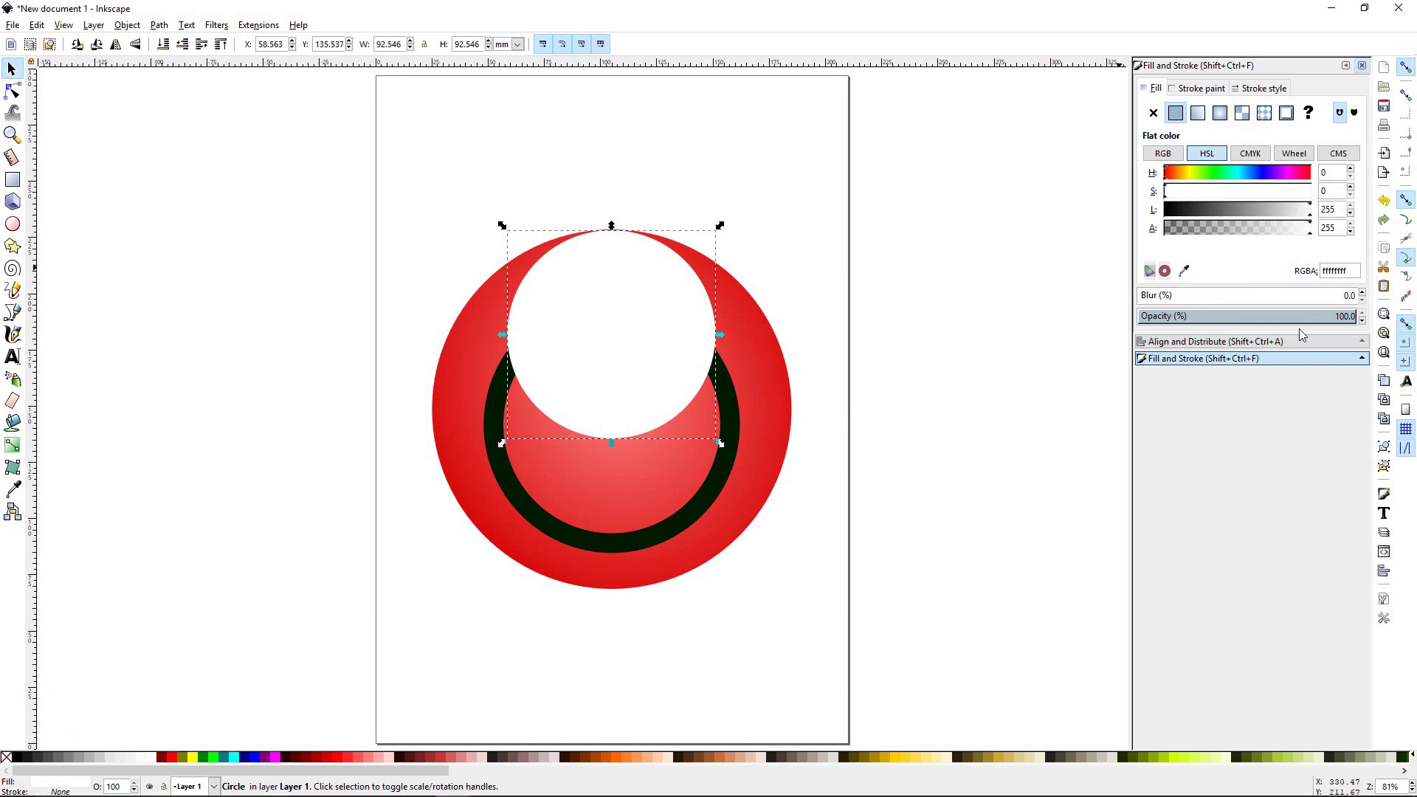
Lower the white circle's opacity to about 12% so it is nearly transparent
left_click(1361, 321)
left_click(1362, 320)
left_click(1361, 320)
left_click_drag(1336, 320, 1173, 322)
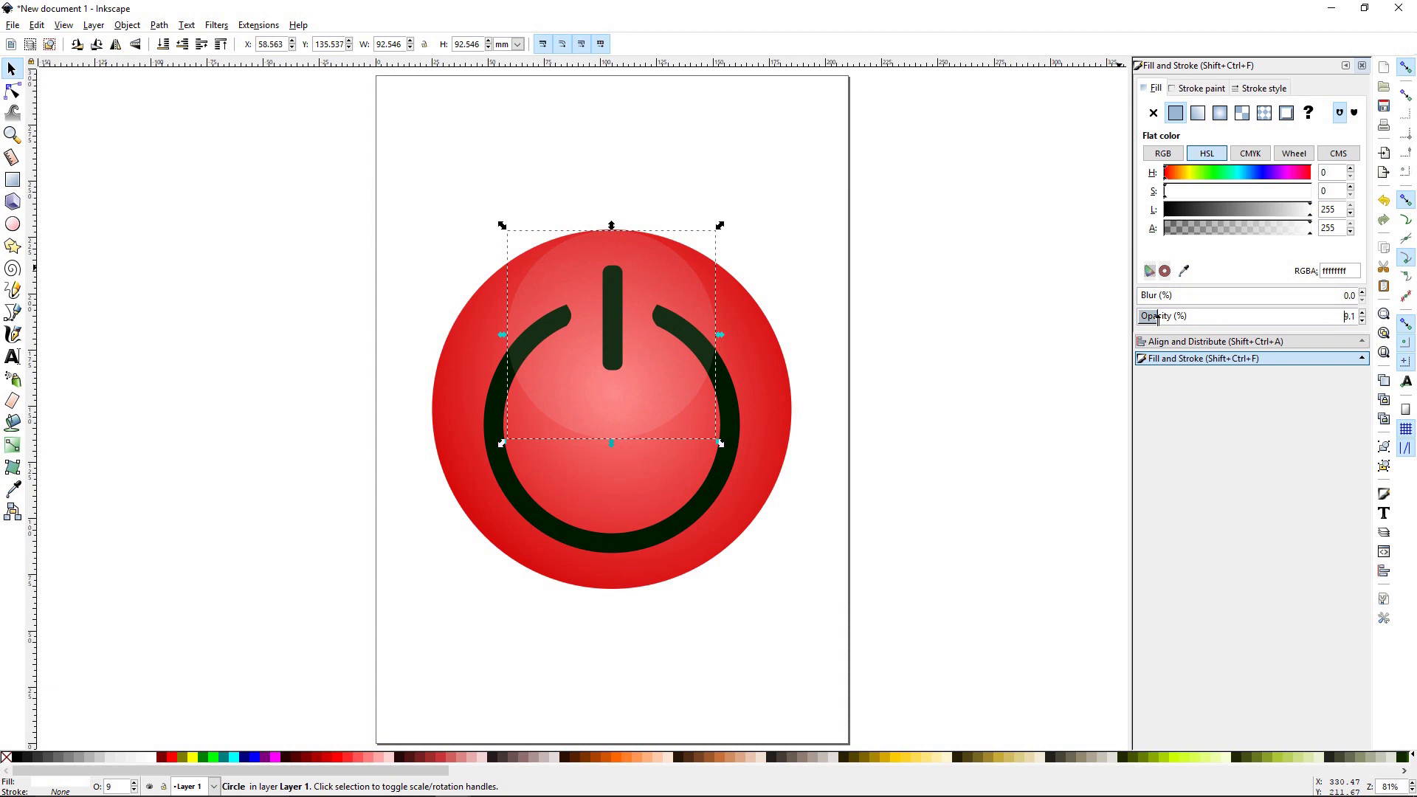
left_click_drag(1157, 317, 1171, 319)
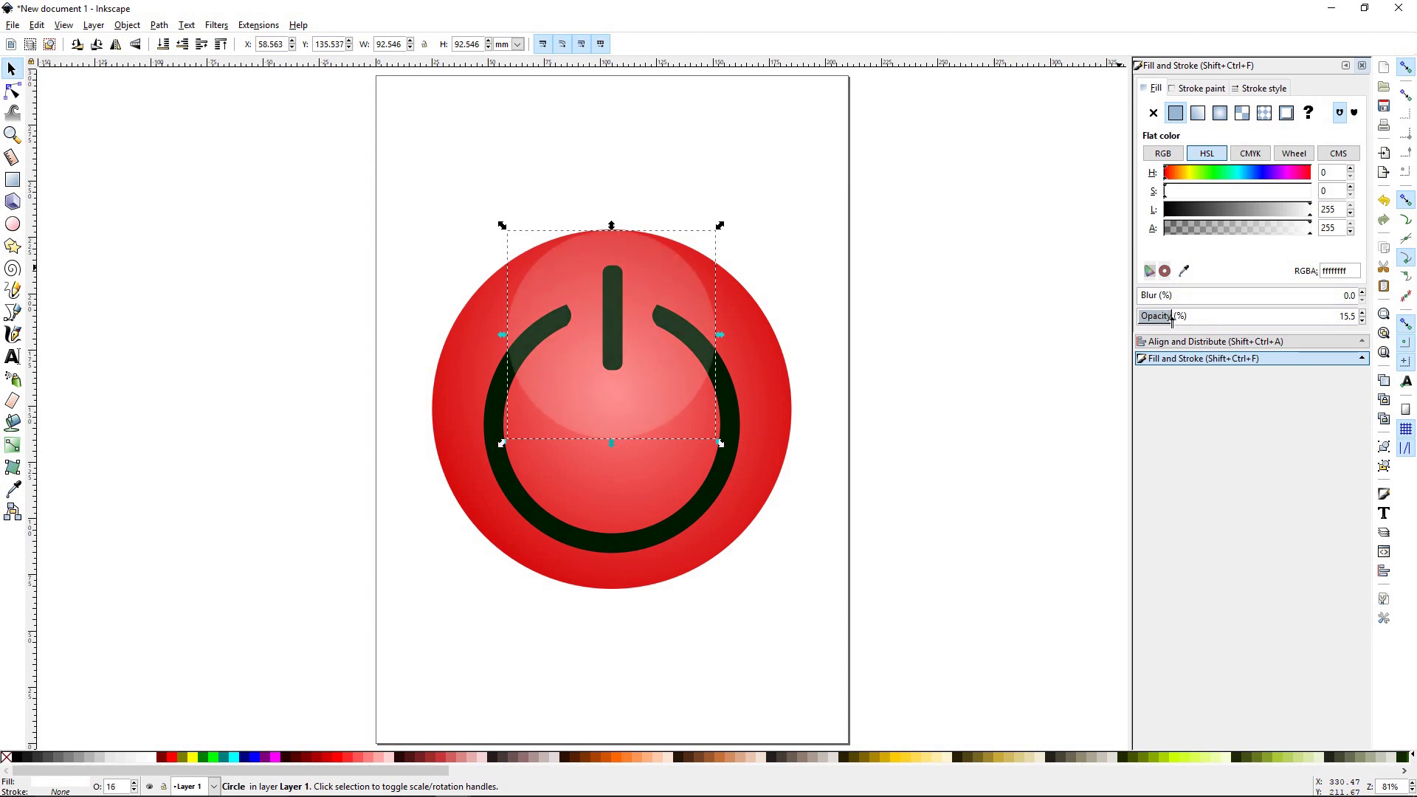
Stretch the overlay into a wide, flat 122.082 × 69.573 mm ellipse at 12.2% opacity
left_click_drag(720, 335, 750, 336)
left_click_drag(507, 334, 464, 332)
left_click_drag(607, 444, 626, 392)
left_click(897, 516)
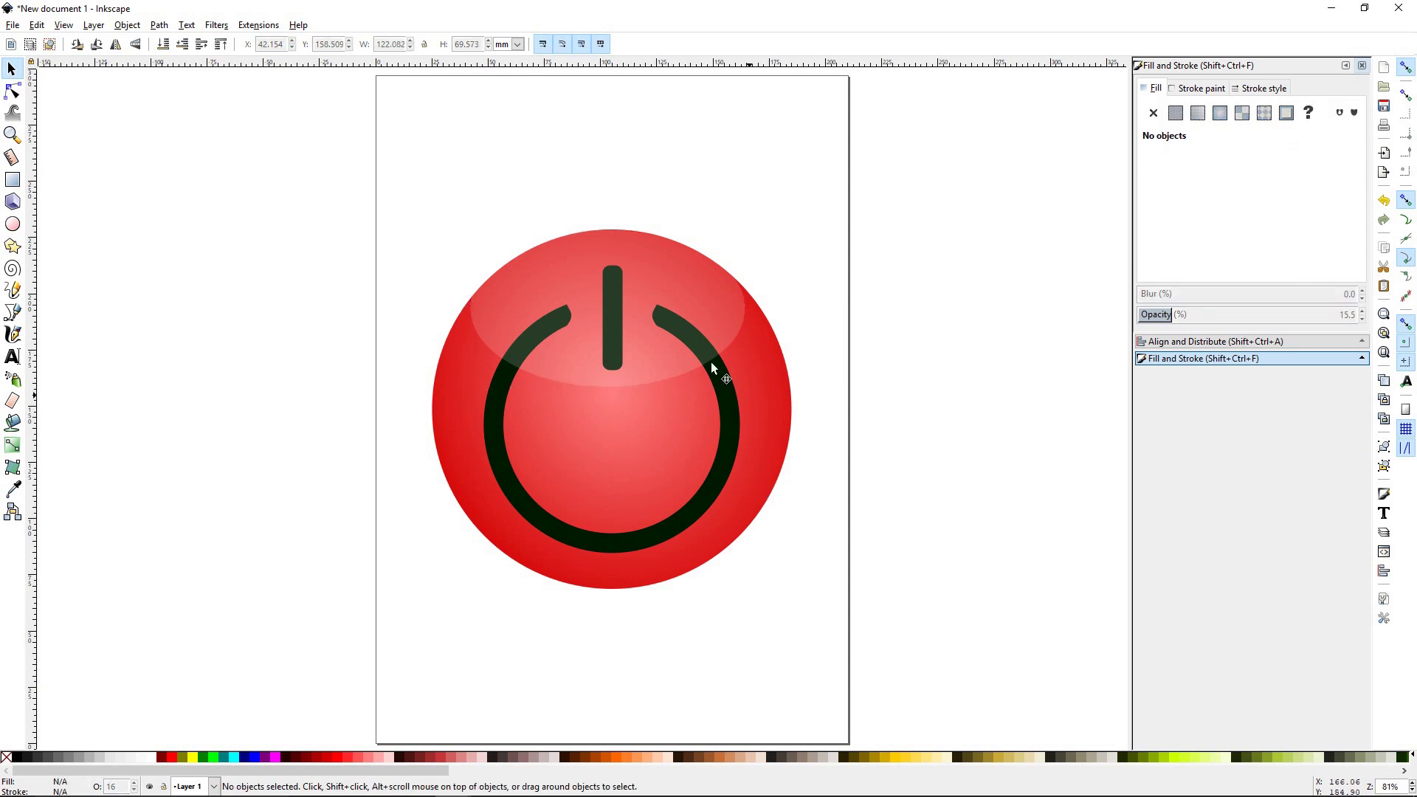
left_click(654, 349)
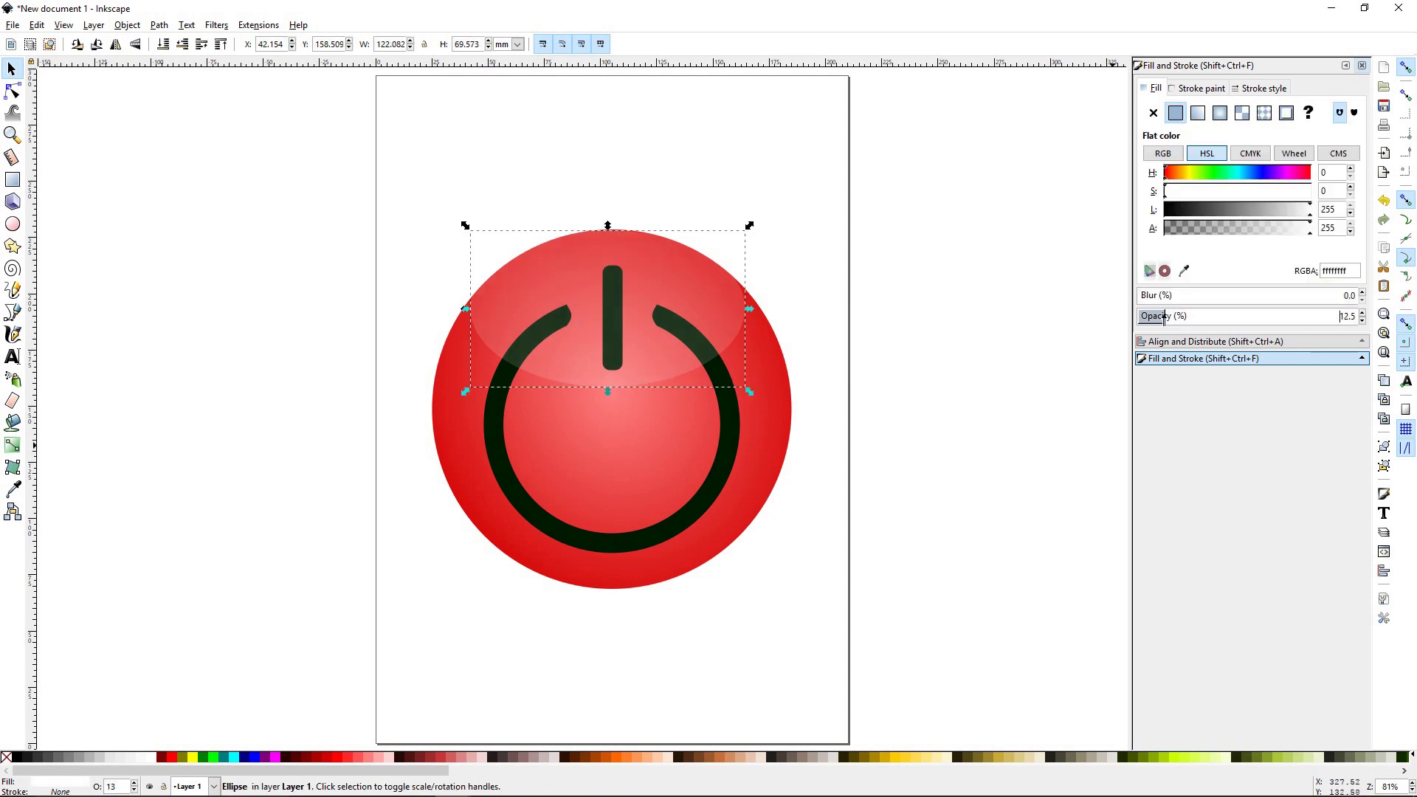
mouse_move(1160, 321)
left_mouse_down()
mouse_move(1178, 324)
mouse_move(1165, 324)
left_mouse_up()
left_click(891, 472)
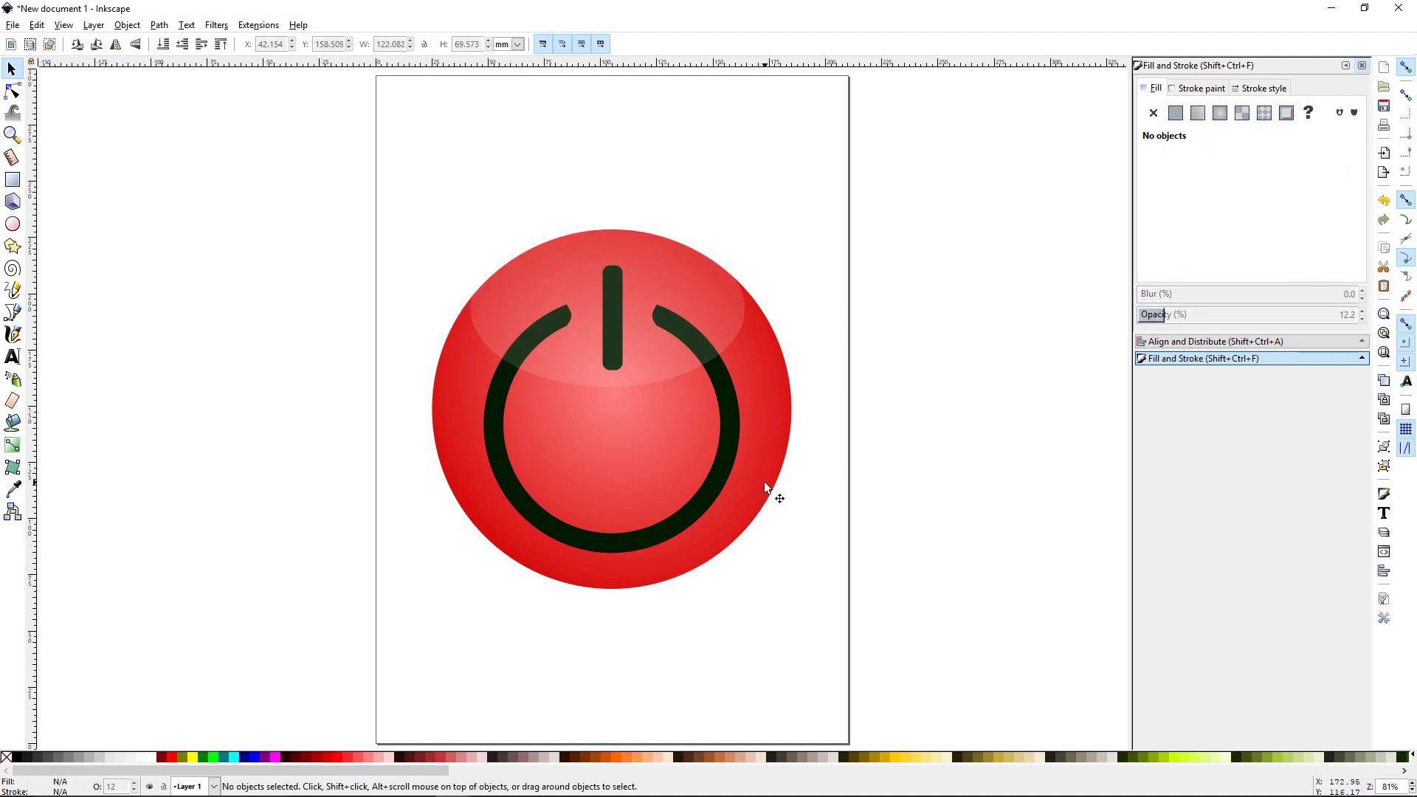
Give the power symbol a flat red outline 1.5 mm wide
left_click(676, 521)
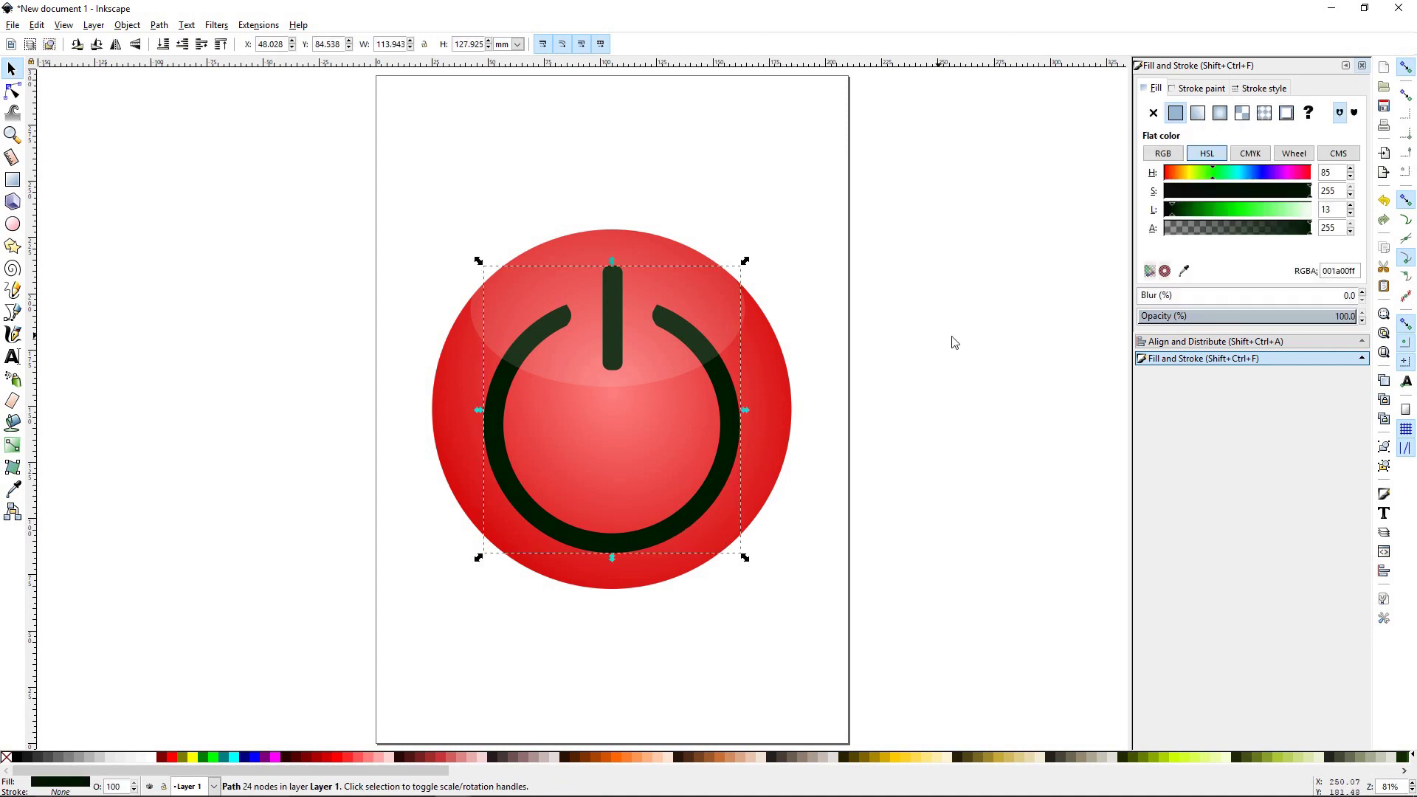
left_click(1203, 88)
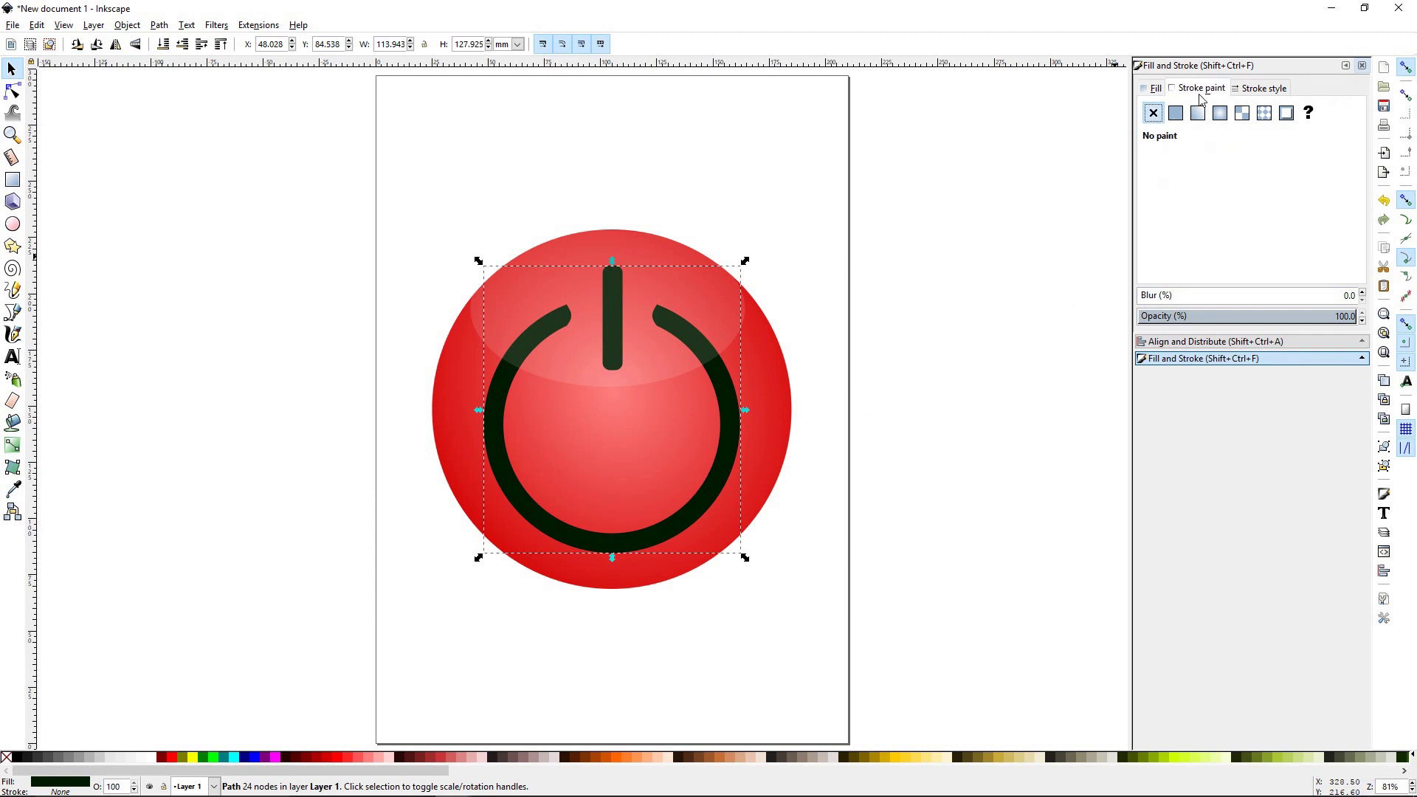
left_click(1175, 113)
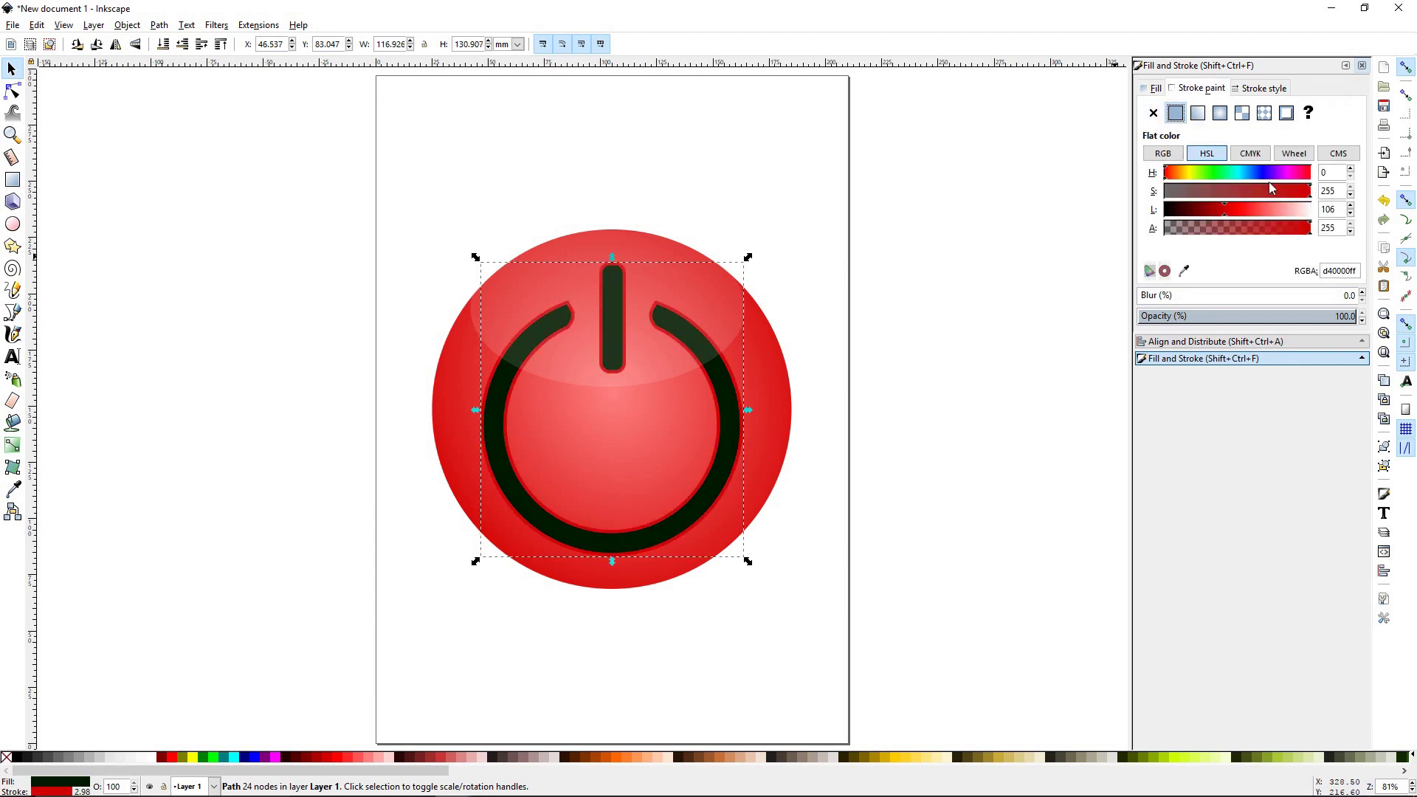
left_click(1258, 88)
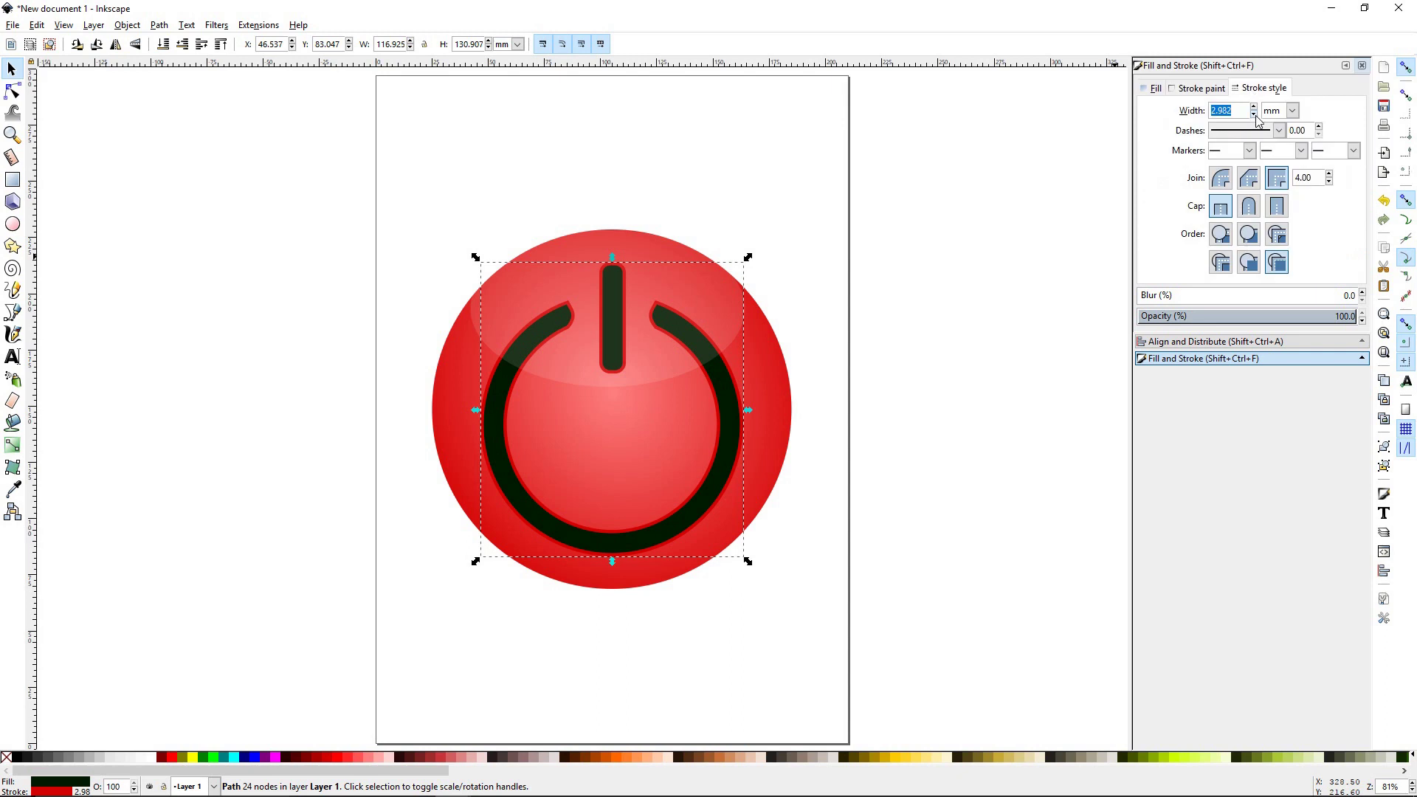
left_click(1254, 115)
left_click(1253, 117)
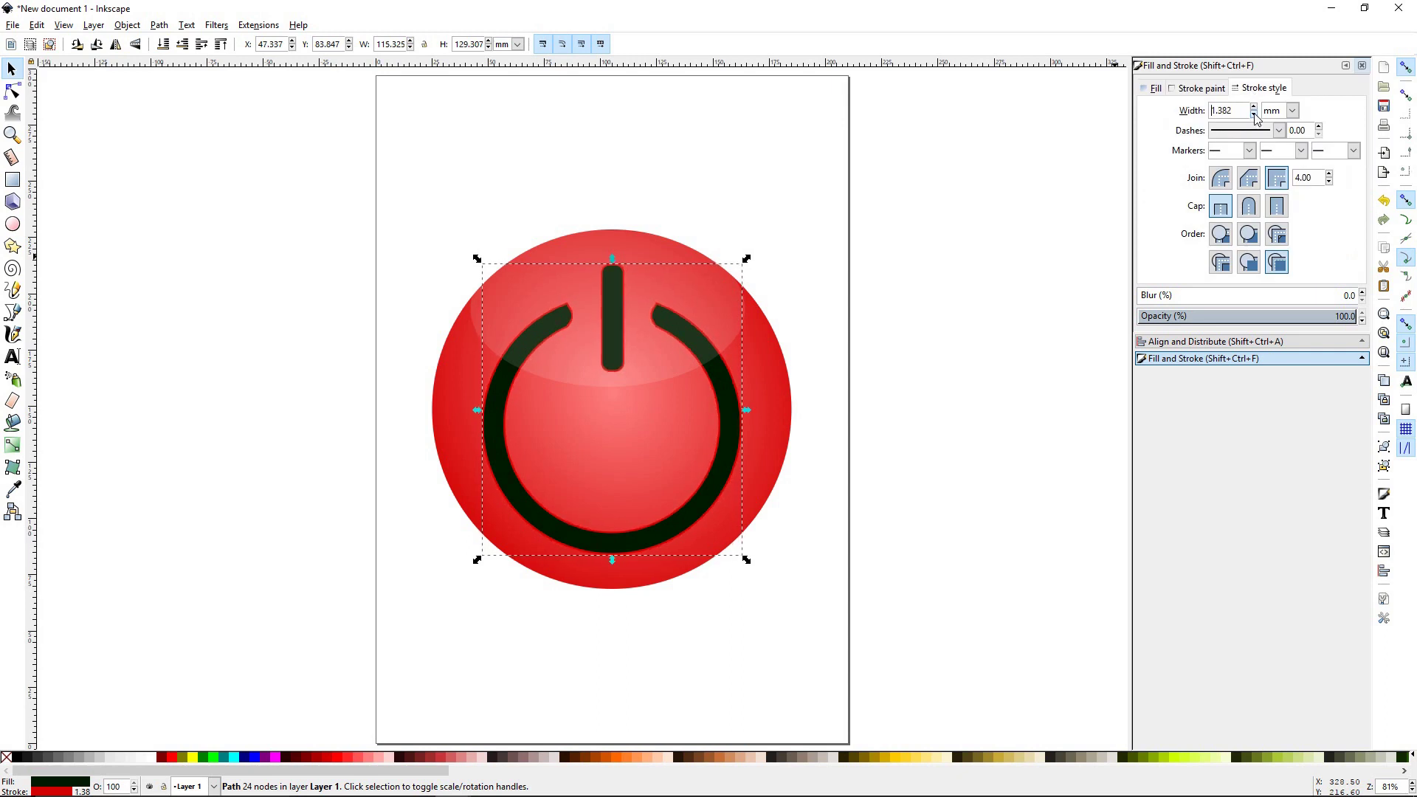
left_click_drag(1233, 111, 1176, 115)
type("1.5")
key("Return")
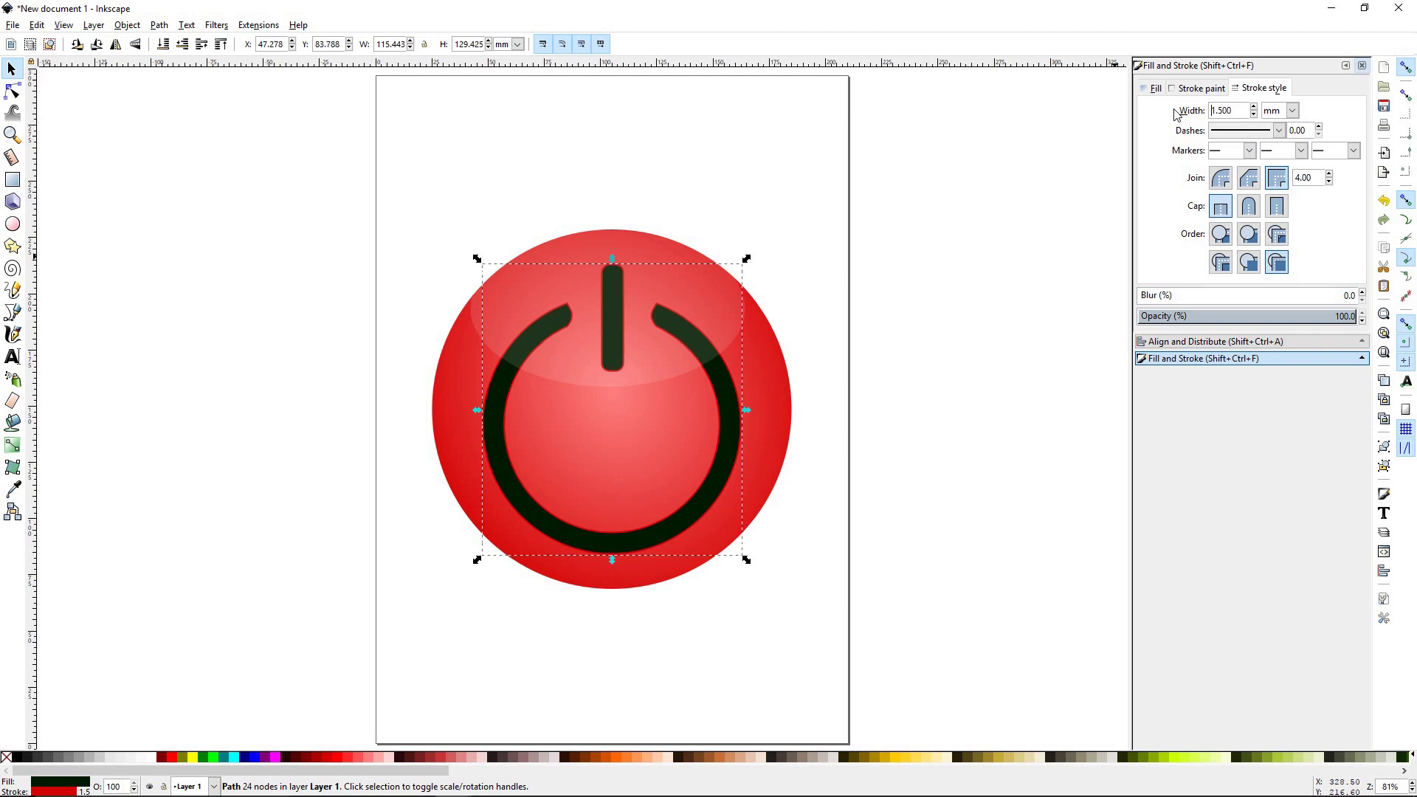
Brighten the power symbol's red outline and set its opacity to 80%
left_click(1202, 89)
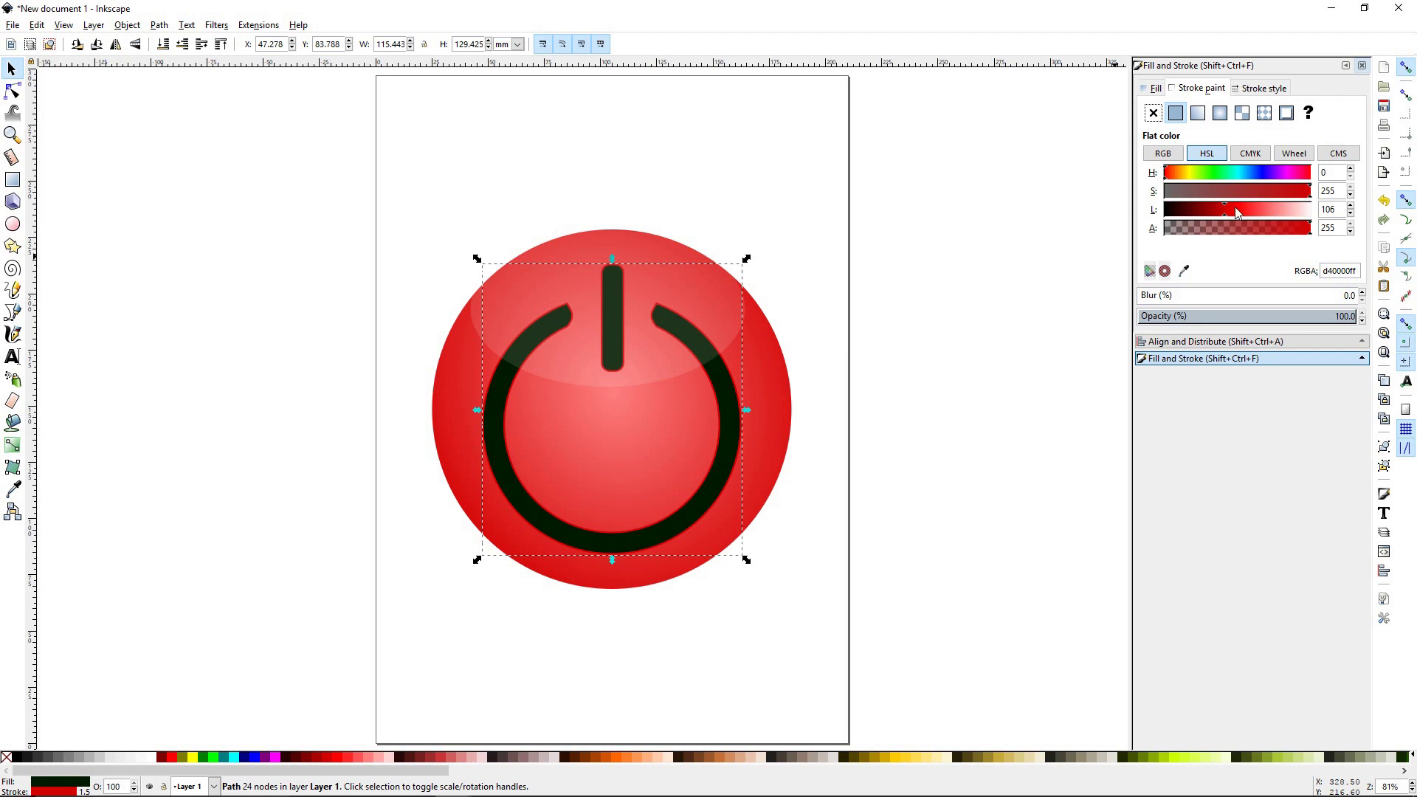
left_click_drag(1224, 209, 1249, 209)
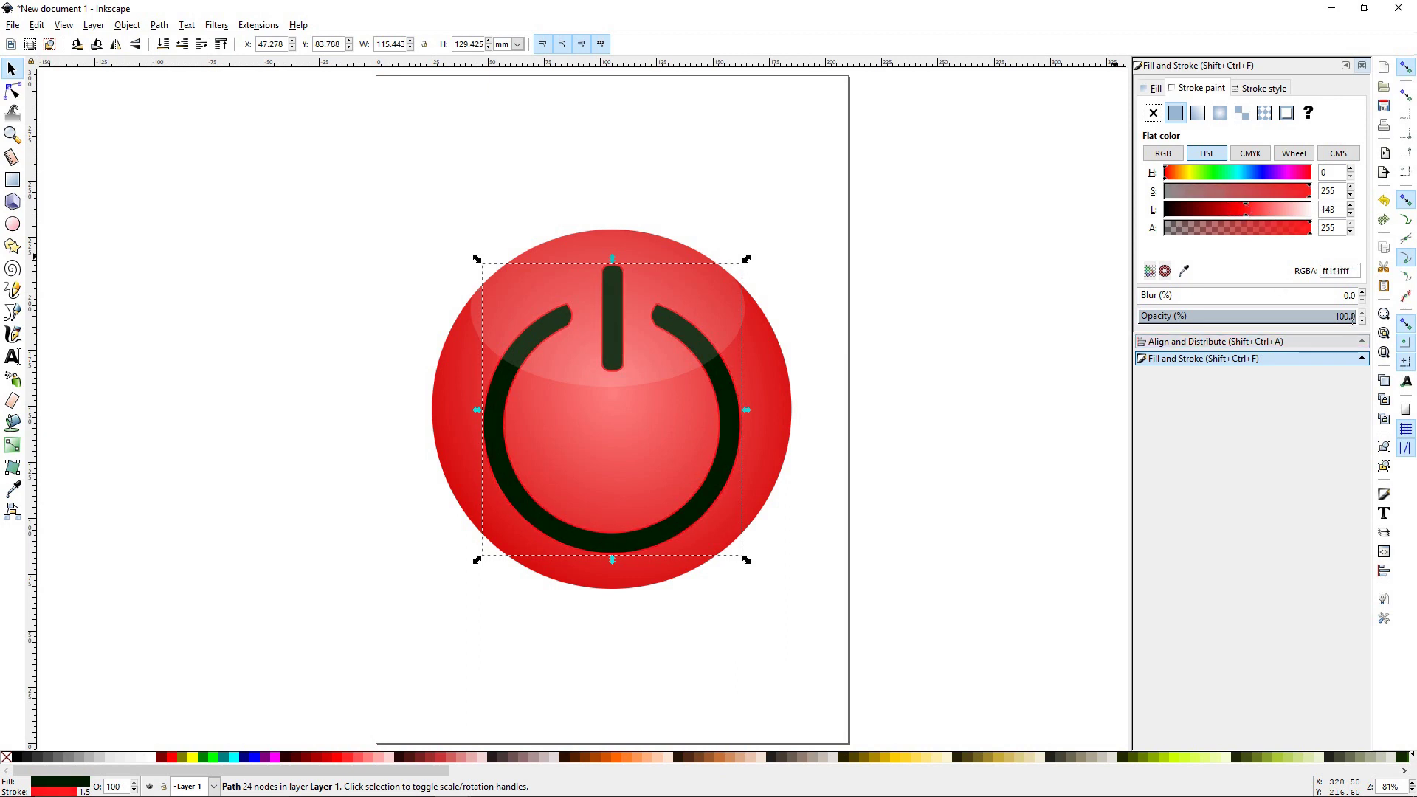
left_click(1312, 316)
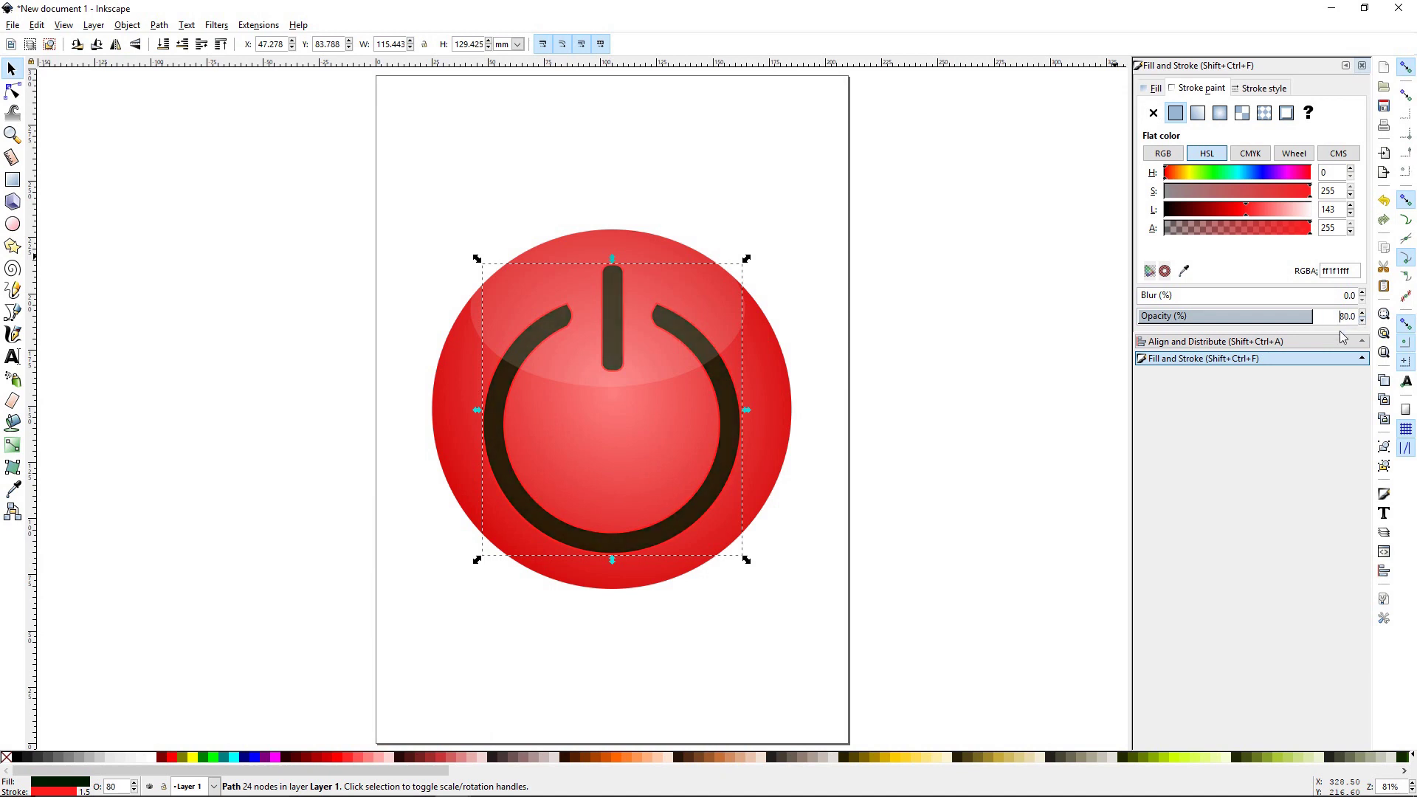
left_click(1044, 369)
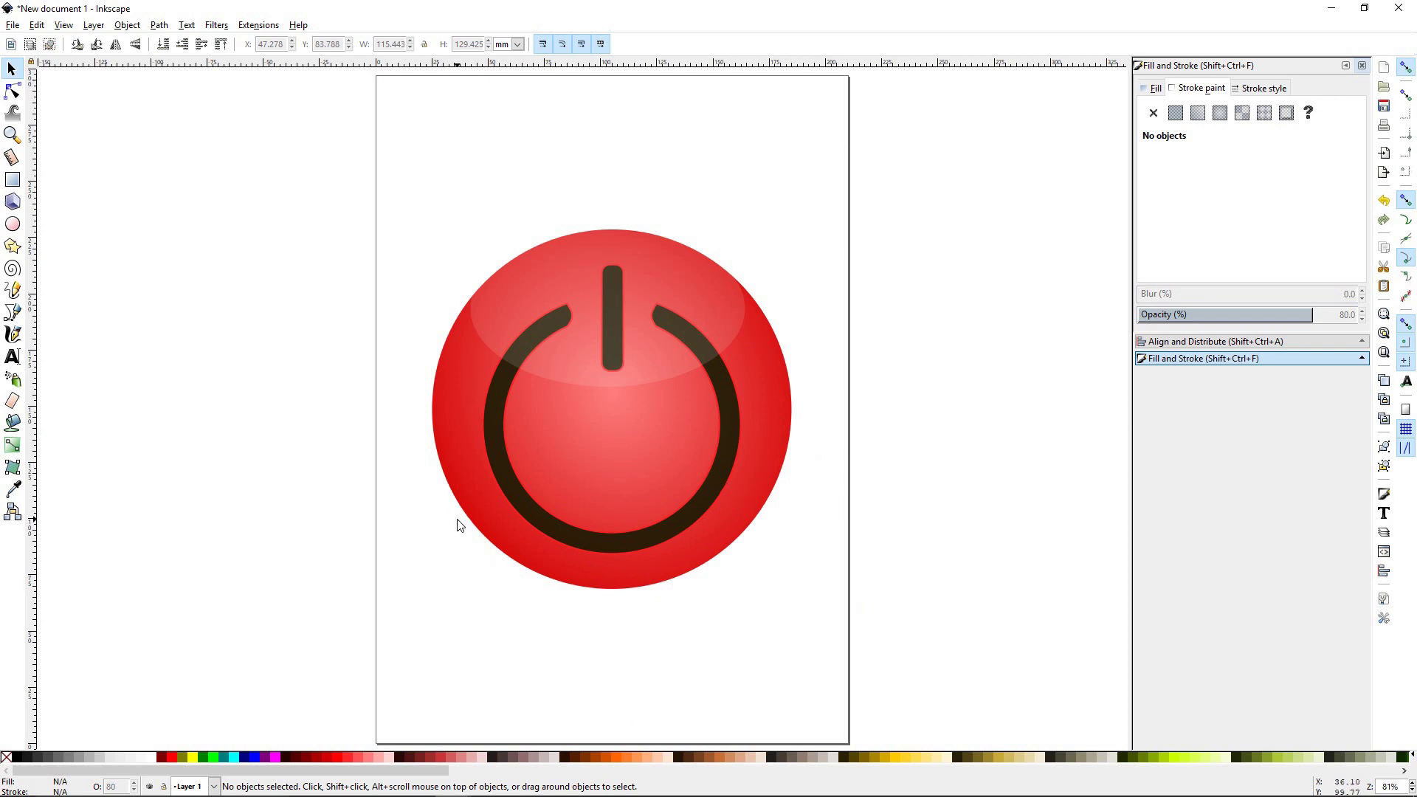
scroll(290, 481, "down", 2)
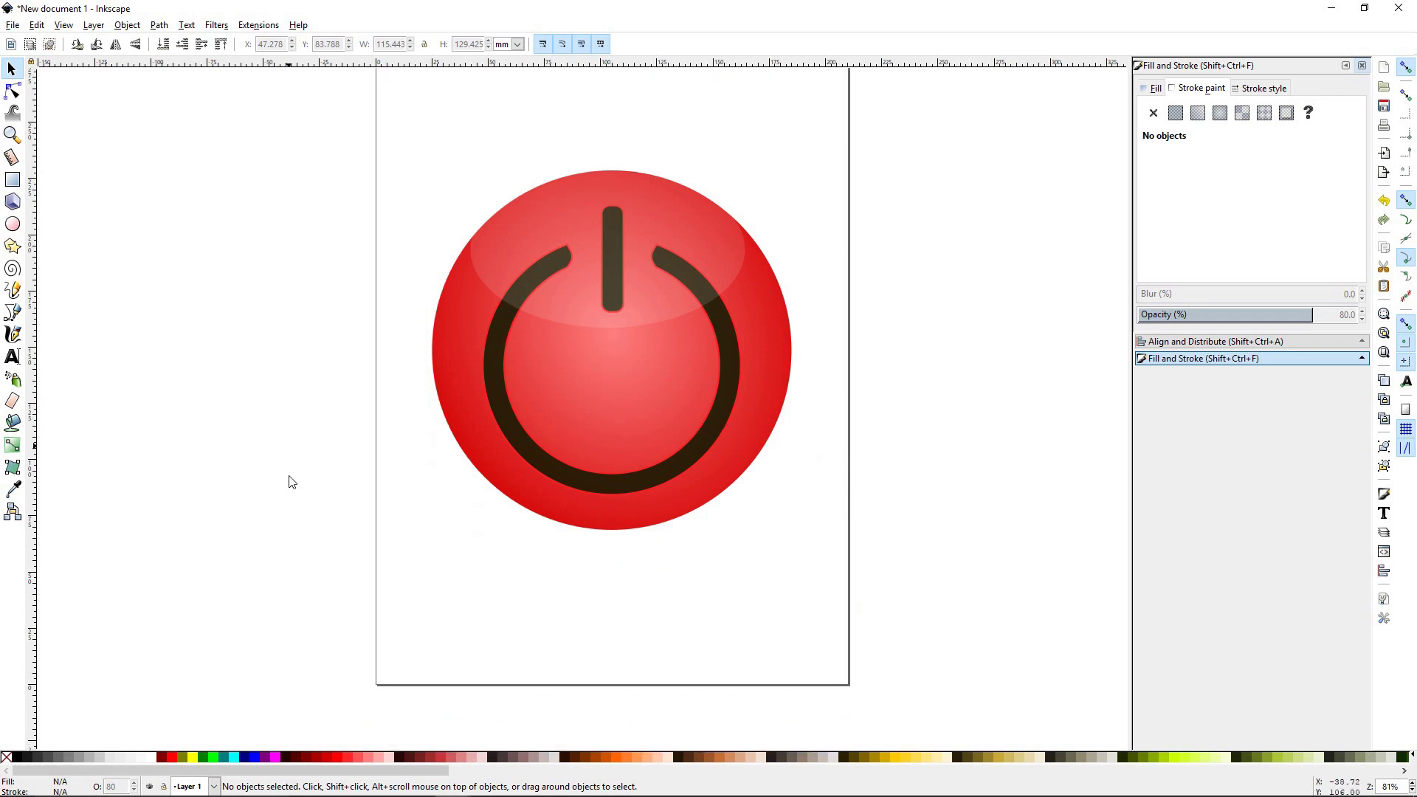
scroll(290, 481, "up", 1)
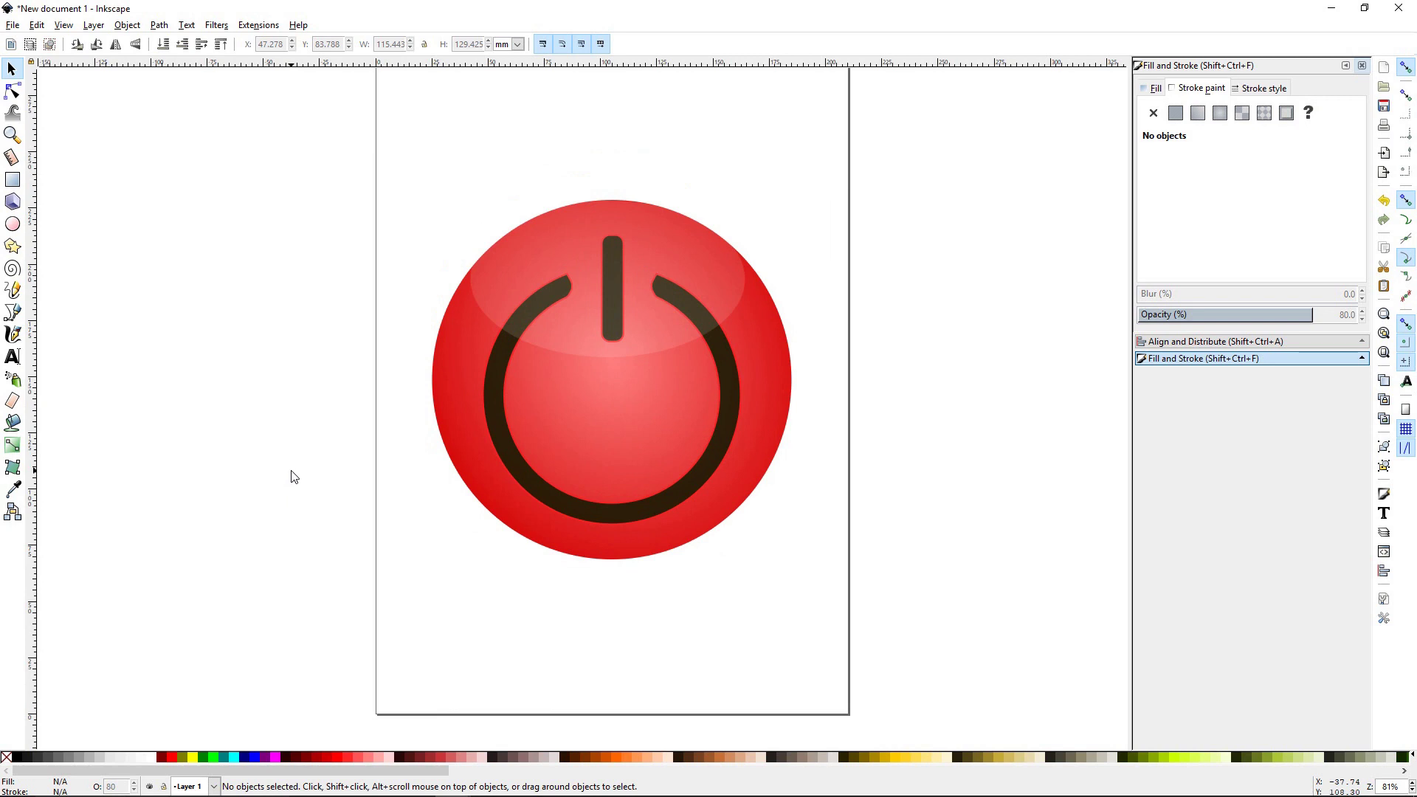
scroll(291, 475, "up", 1)
scroll(291, 474, "down", 1)
left_click(494, 490)
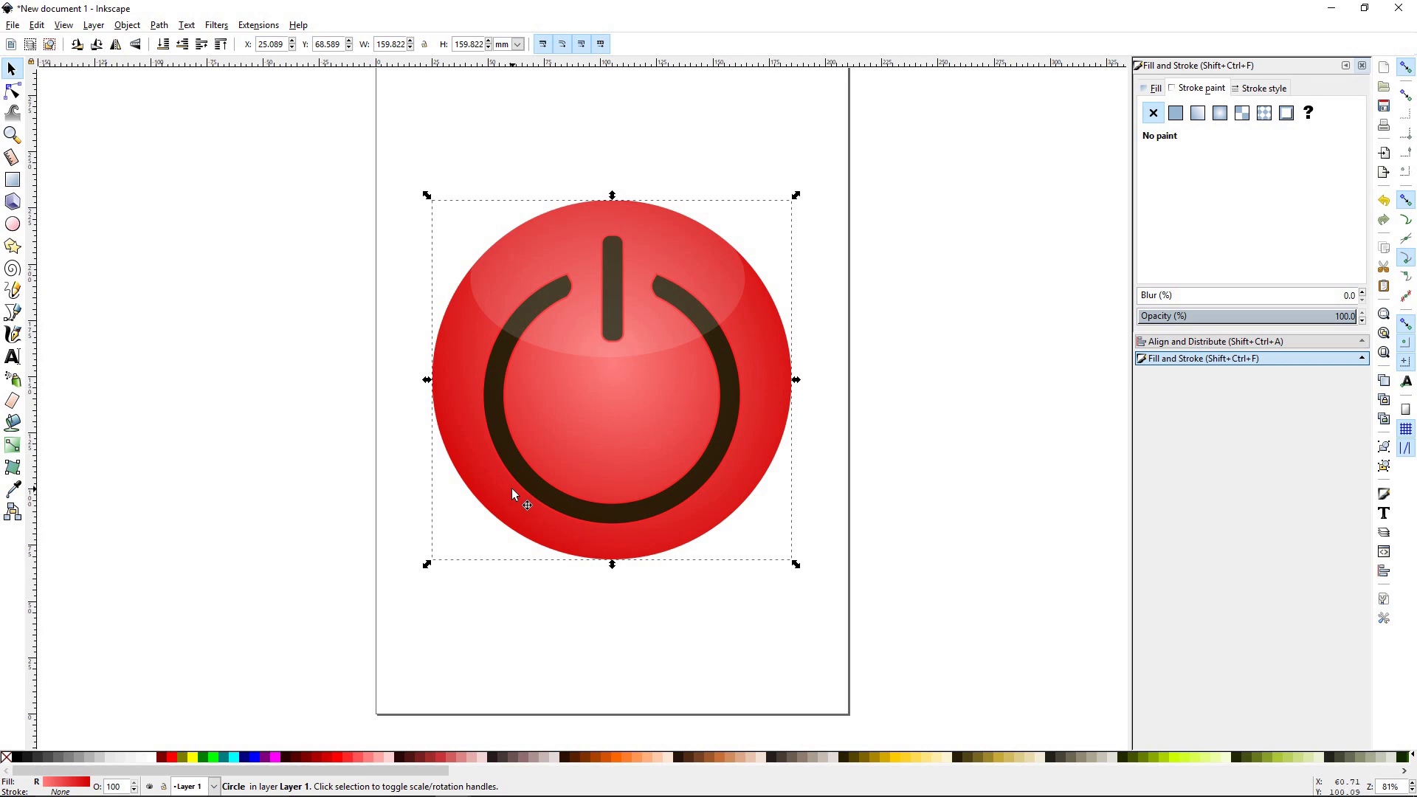
Duplicate the red circle, fill the copy black, and nudge it slightly down to form a shadow rim
key("Home")
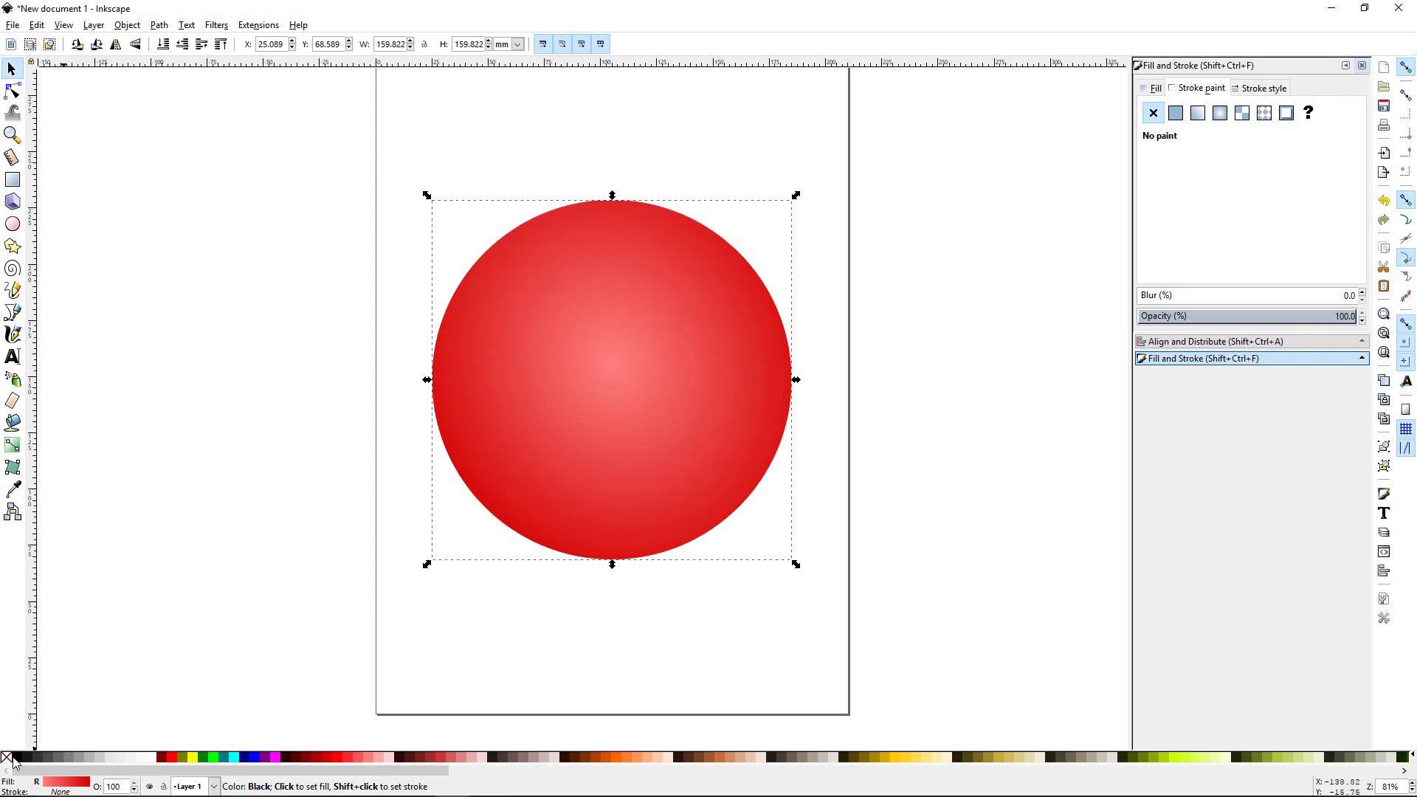
left_click(59, 757)
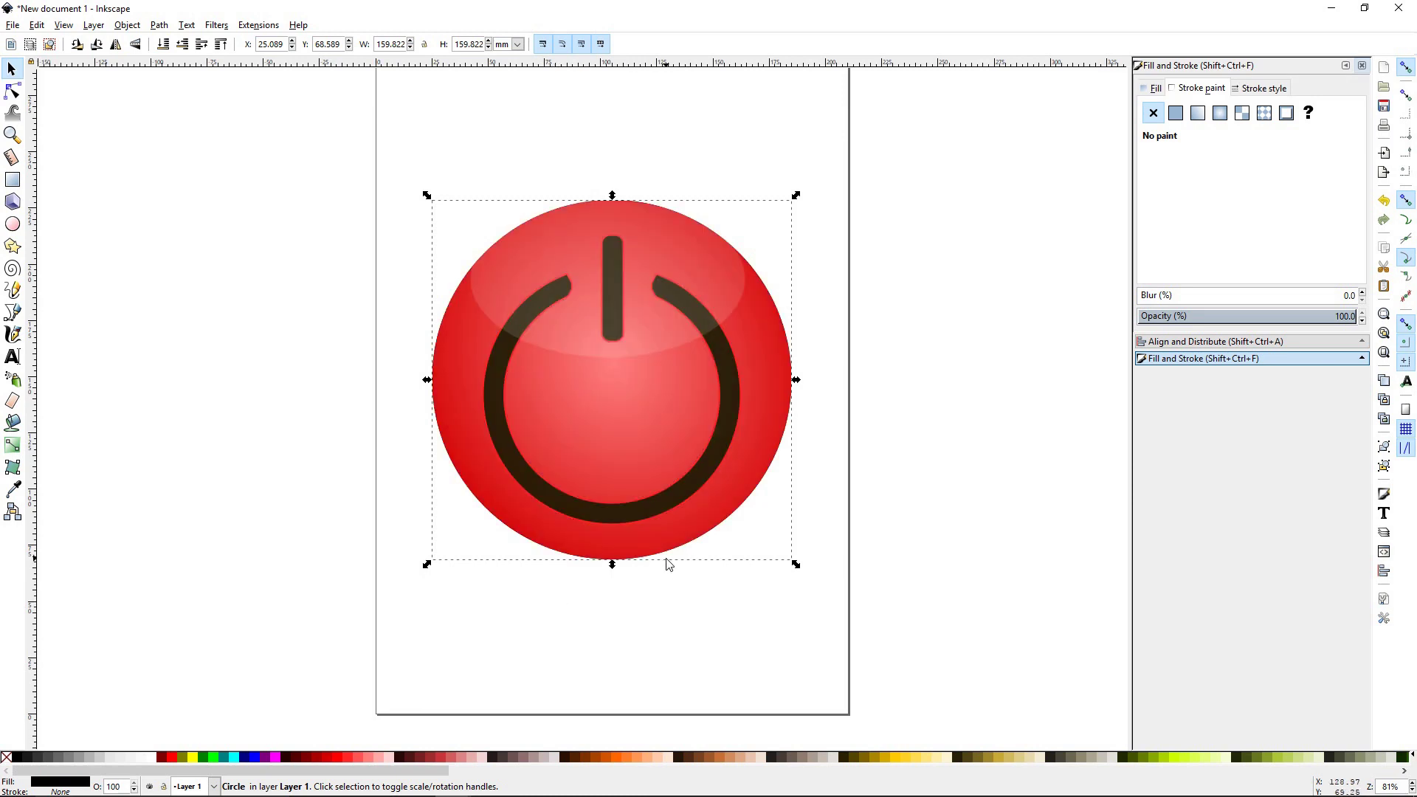
key("Right")
key("Right")
key("Right")
key("Down")
key("Down")
key("Down")
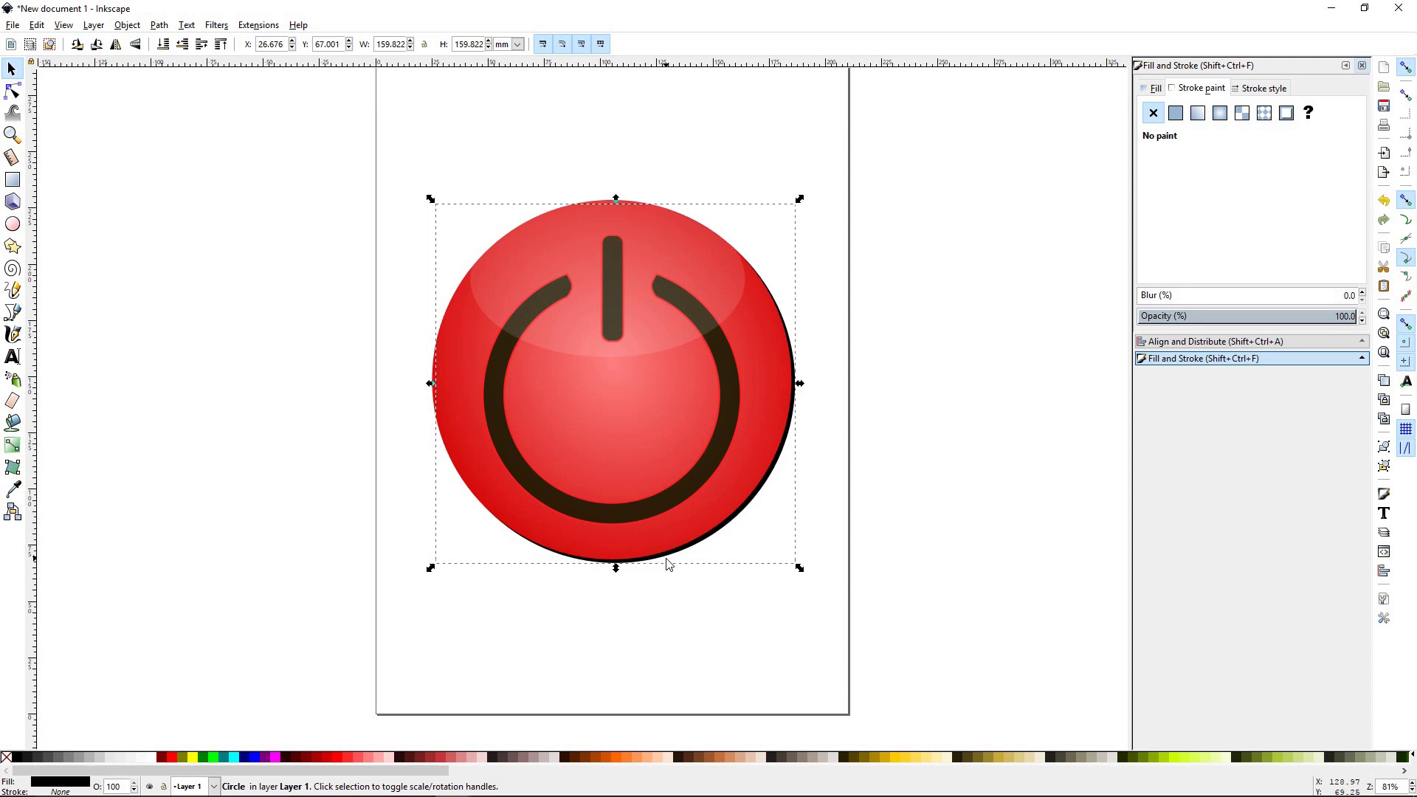
key("Down")
key("Left")
key("Left")
key("Up")
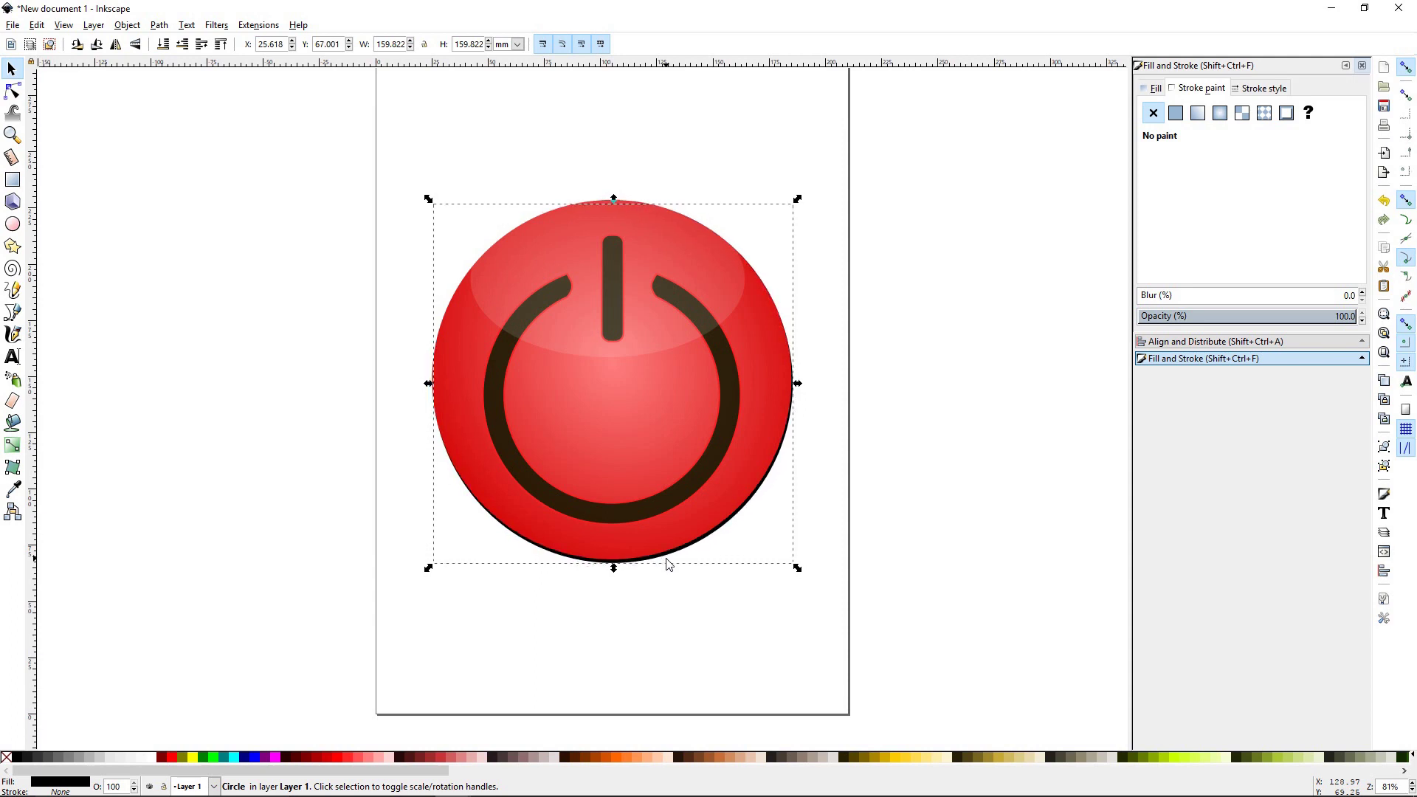
left_click(605, 626)
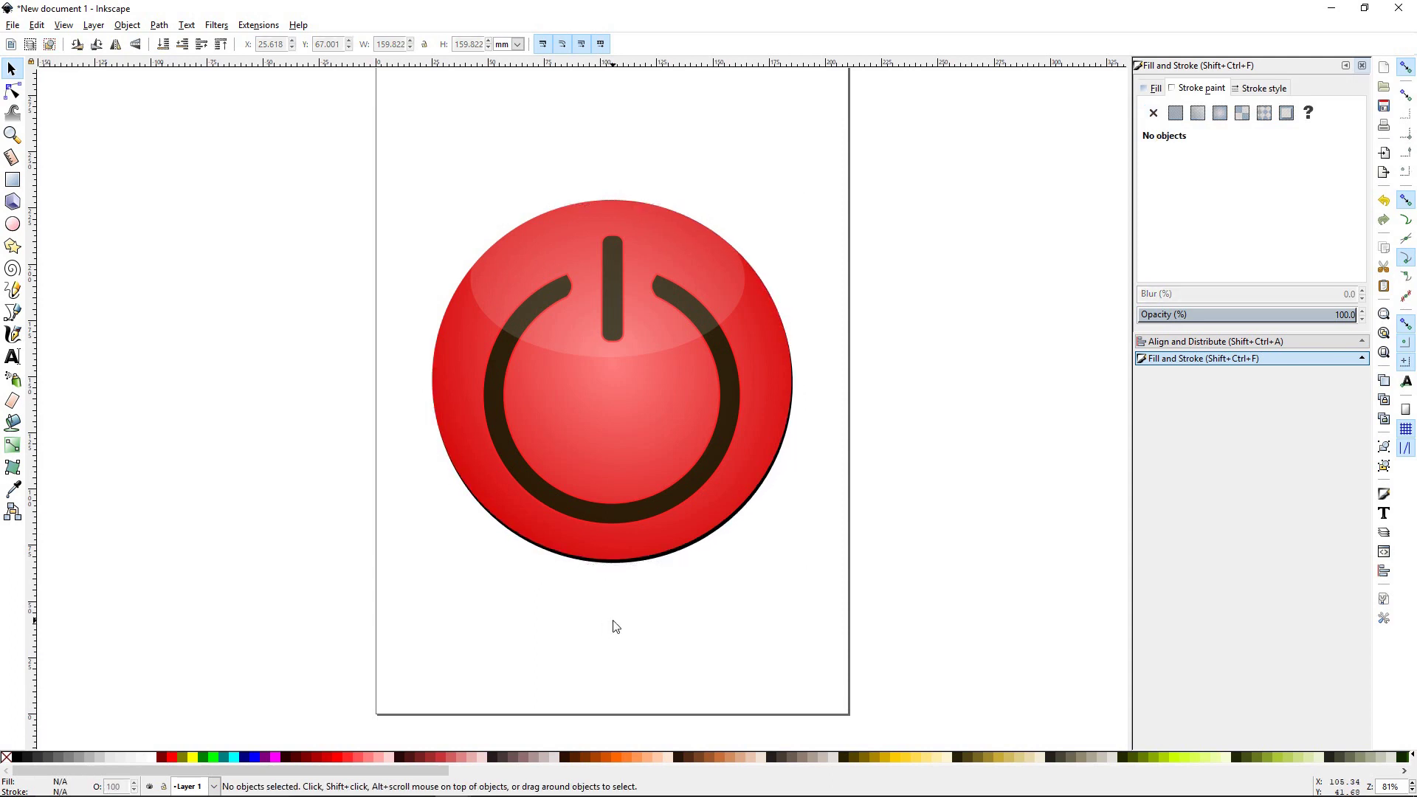